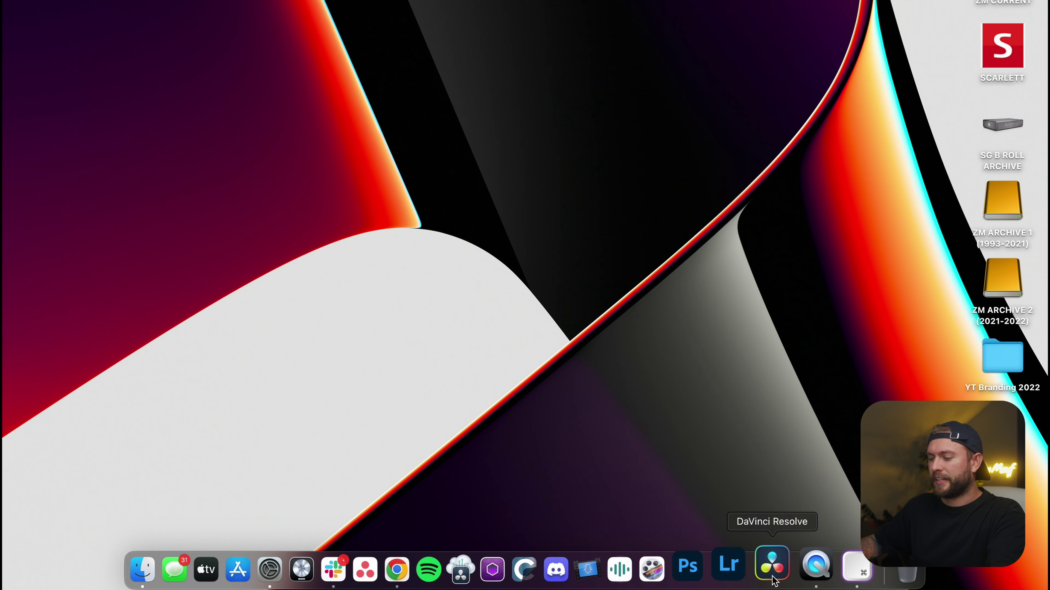
Open DaVinci Resolve and create a project folder named YouTube in the Local Database
left_click(772, 578)
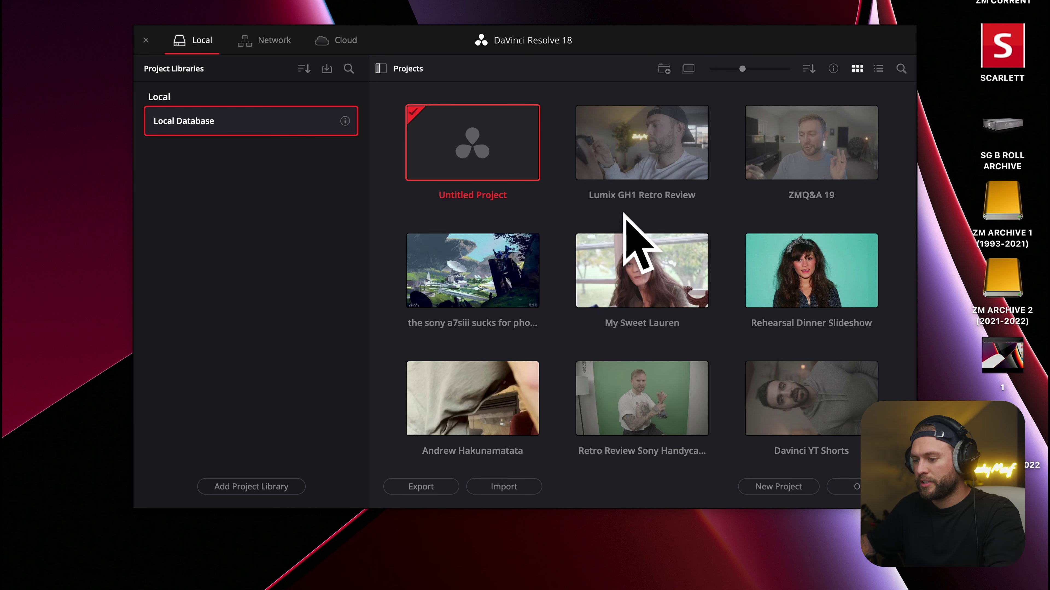
right_click(396, 215)
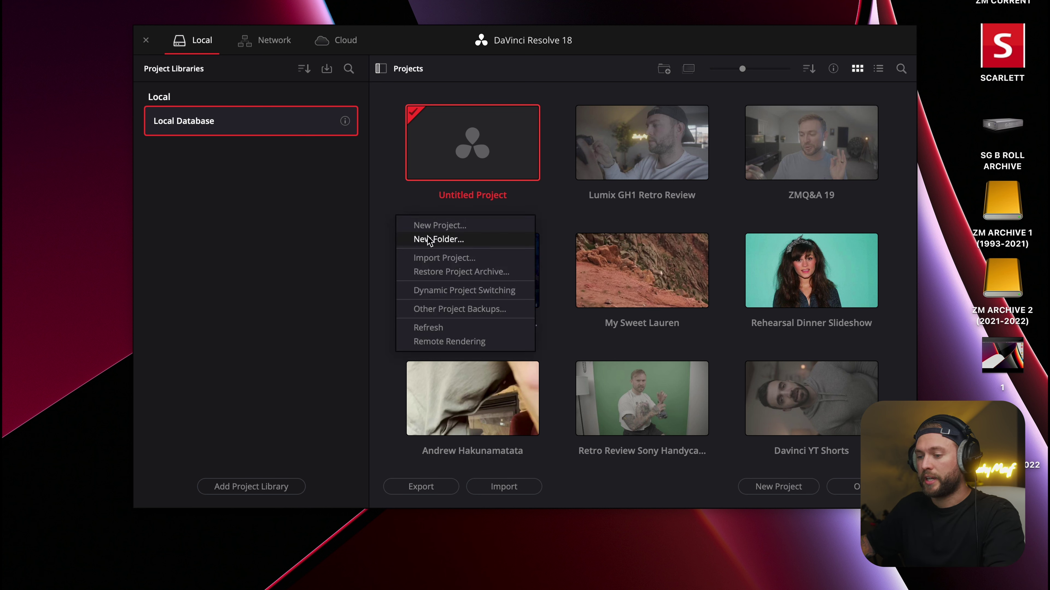
left_click(429, 240)
type("YouTube")
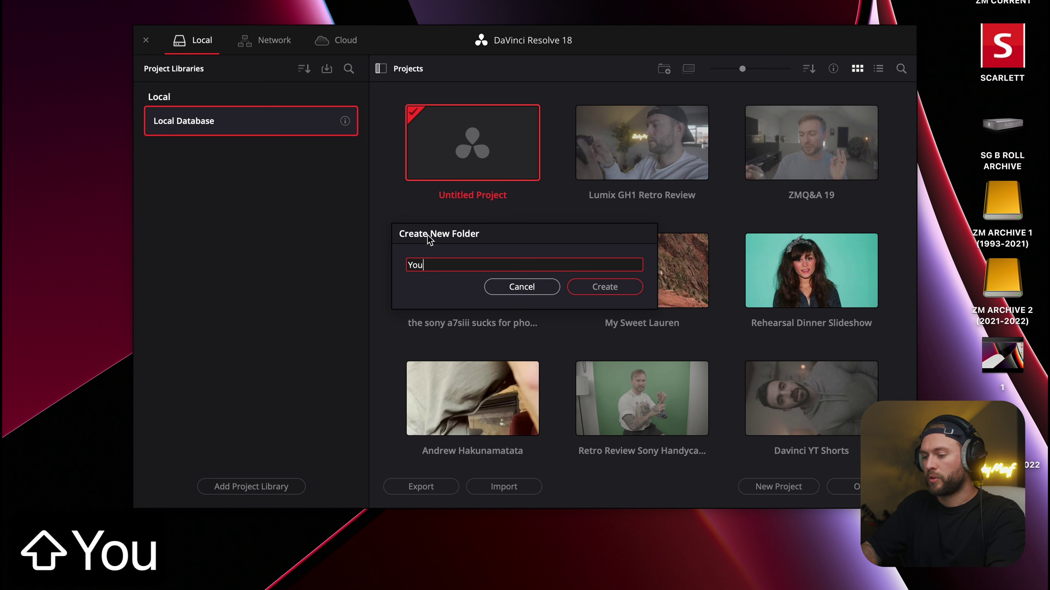
key("Return")
Create another project folder named Clients in the Local Database
right_click(392, 214)
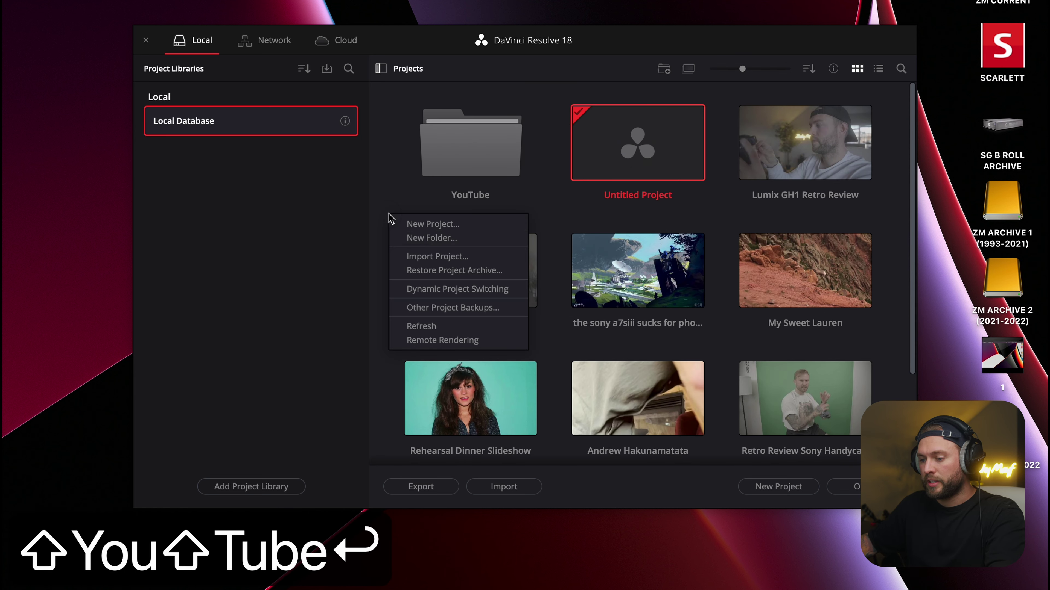
left_click(417, 242)
type("Clients")
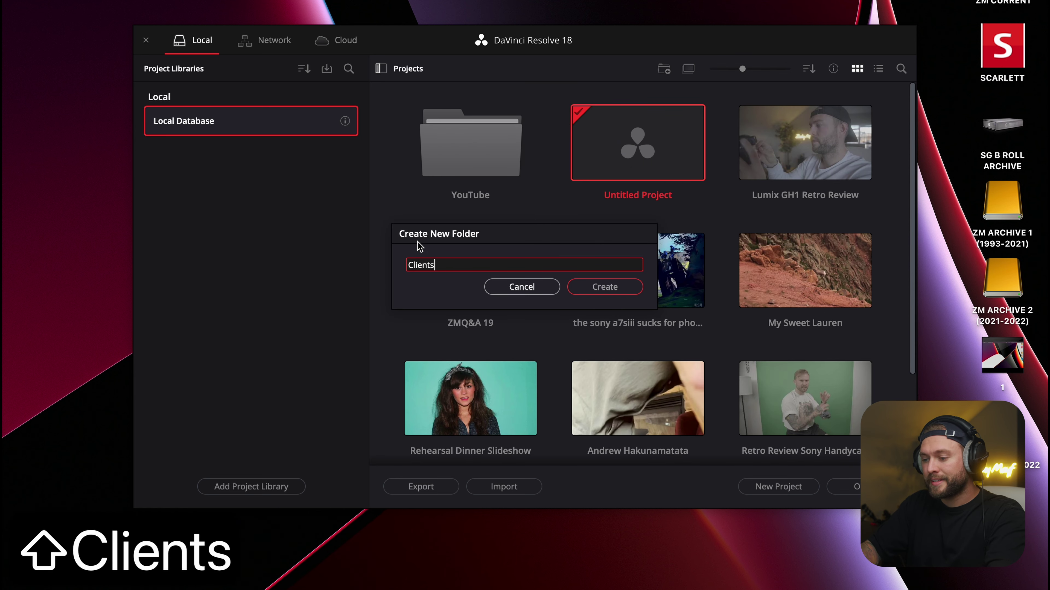
left_click(600, 287)
left_click_drag(609, 273, 639, 159)
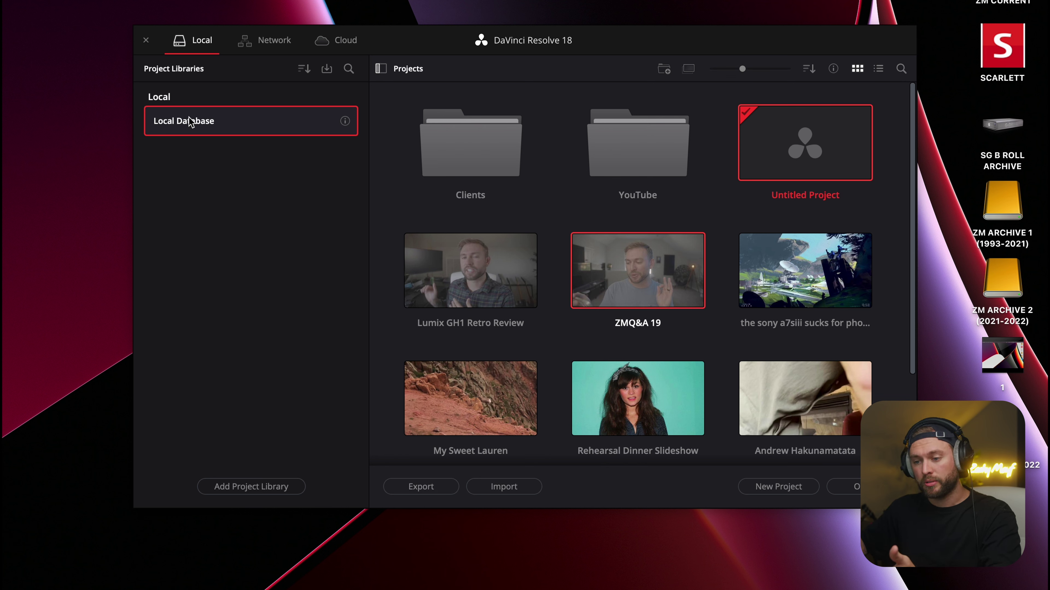
Reveal the Local Database in Finder and examine the Projects folder nested under Resolve Projects and Users
right_click(226, 128)
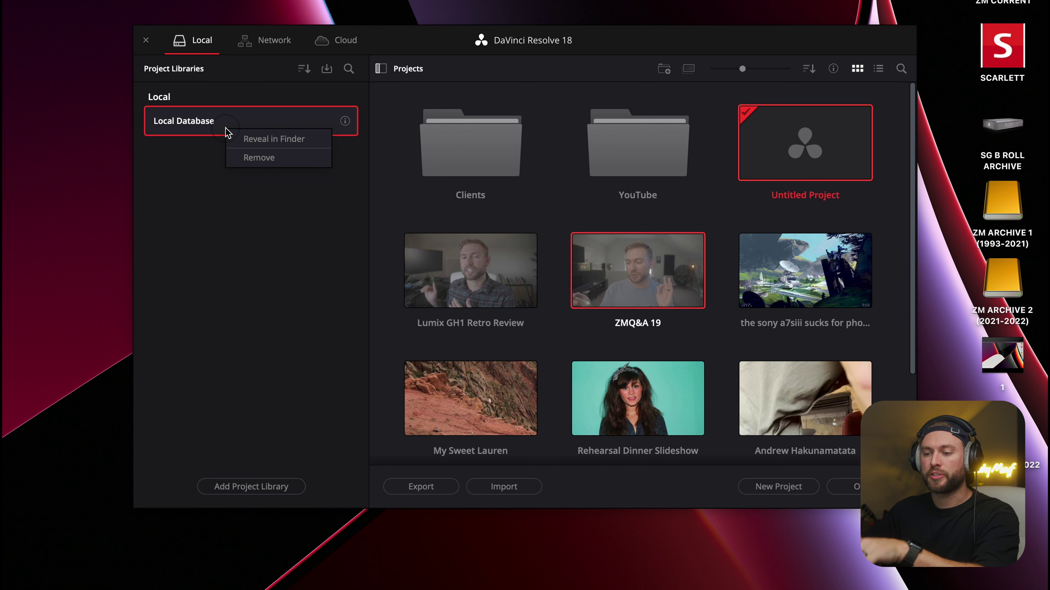
left_click(276, 141)
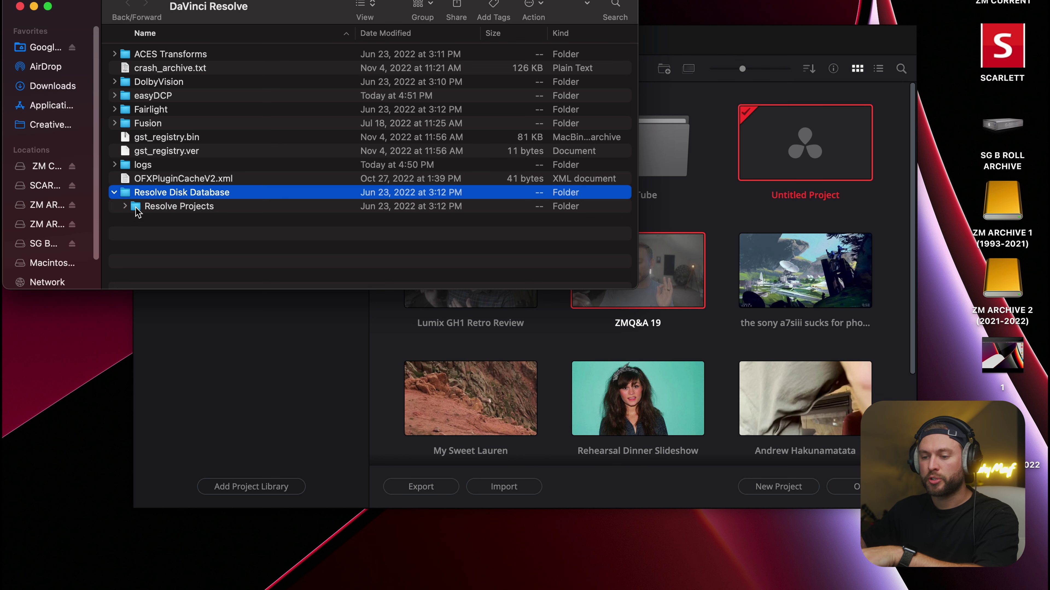
double_click(137, 208)
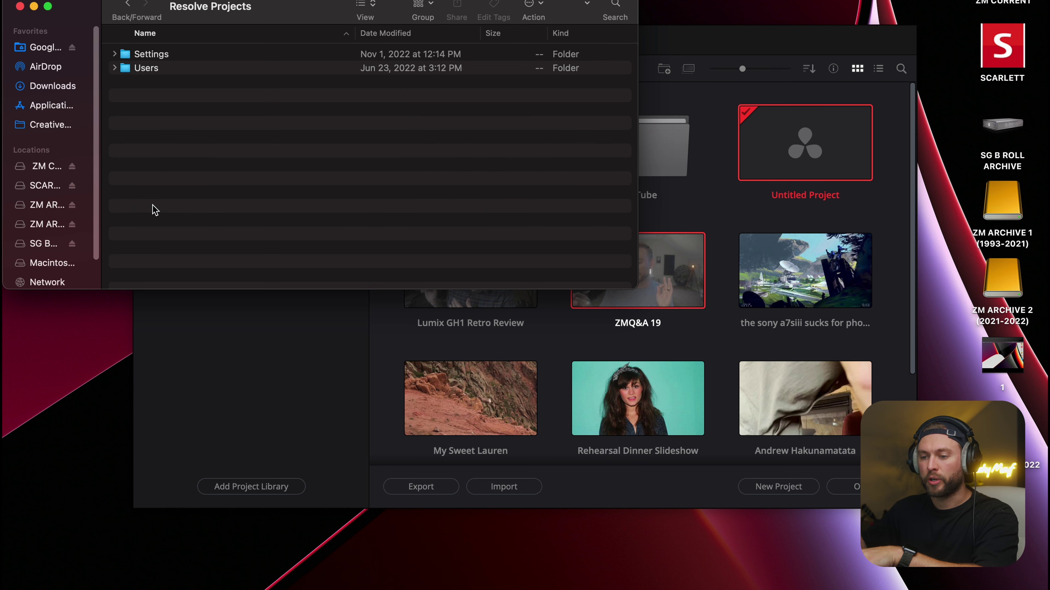
double_click(131, 69)
double_click(137, 56)
double_click(146, 79)
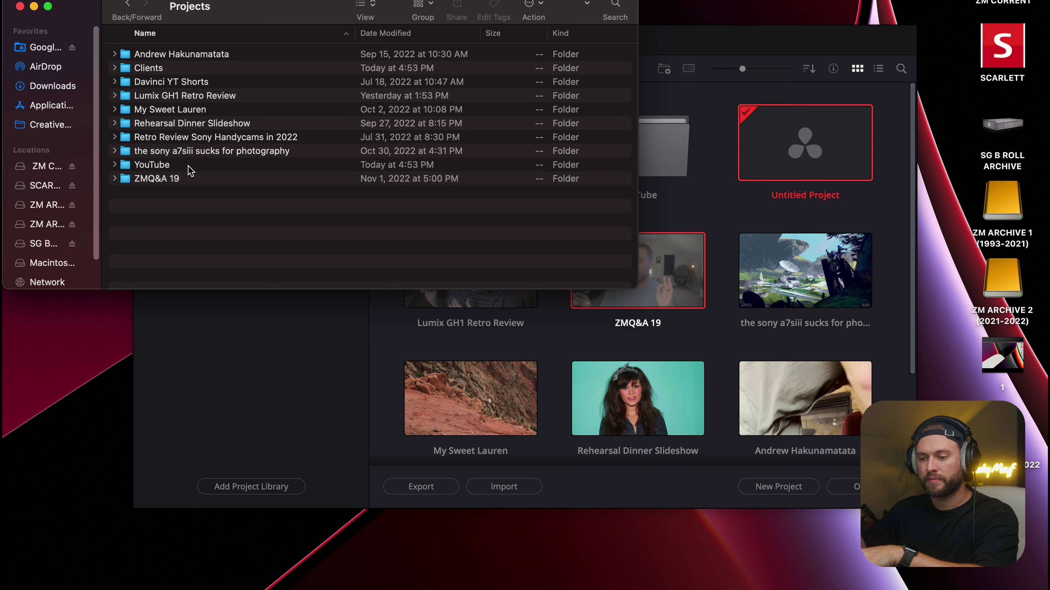
key("super+w")
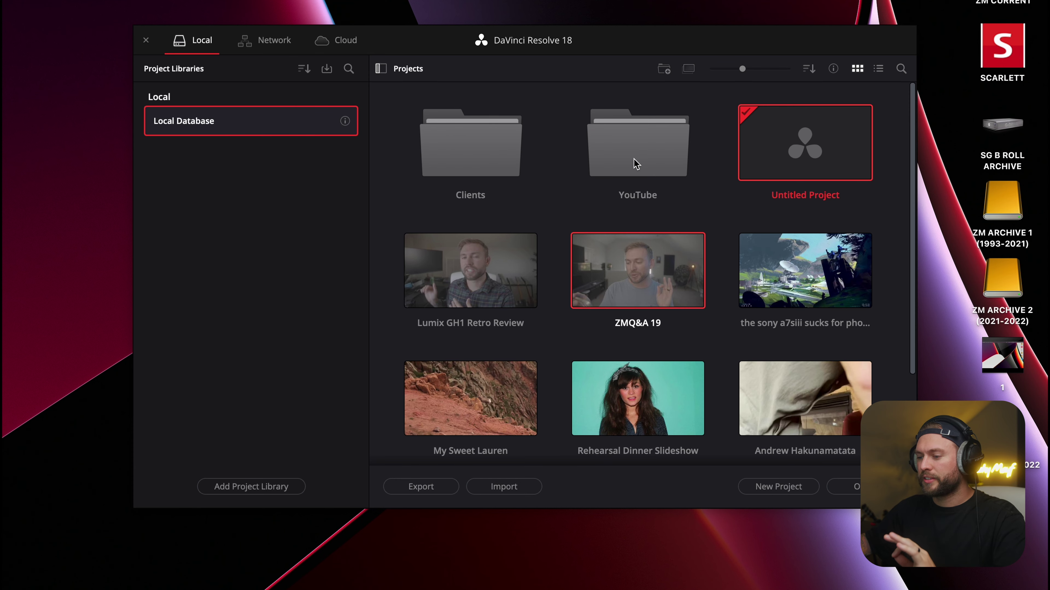
Look inside the YouTube project folder and return to the main Projects level
double_click(634, 163)
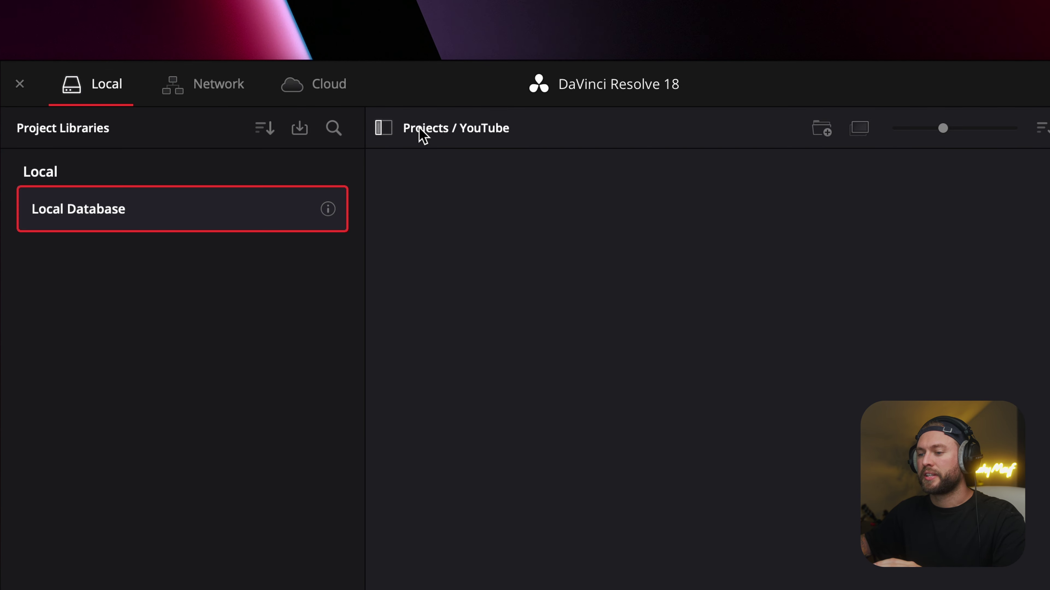
left_click(422, 129)
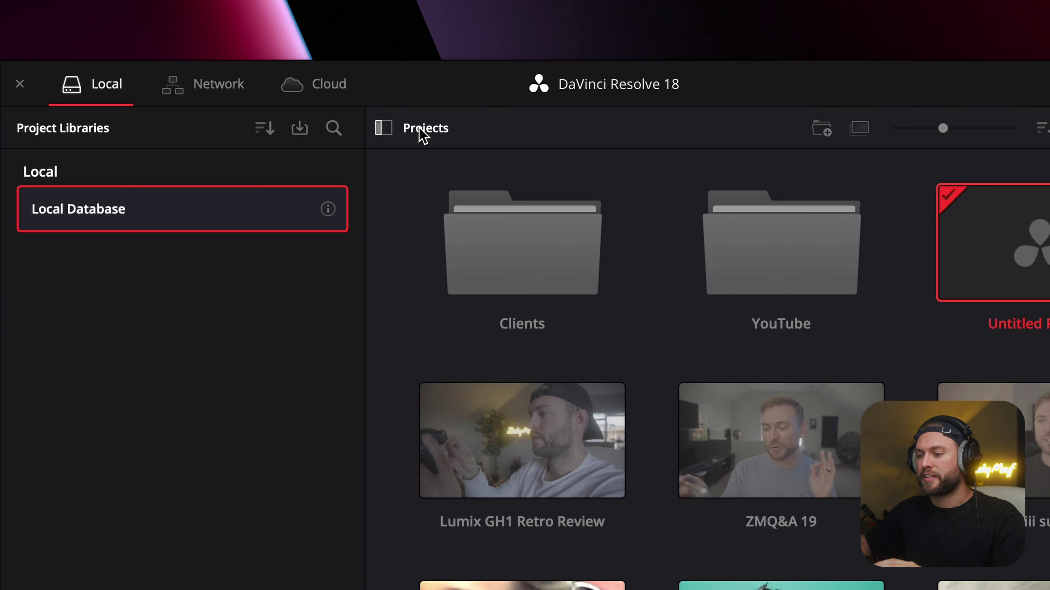
double_click(841, 248)
left_click(429, 130)
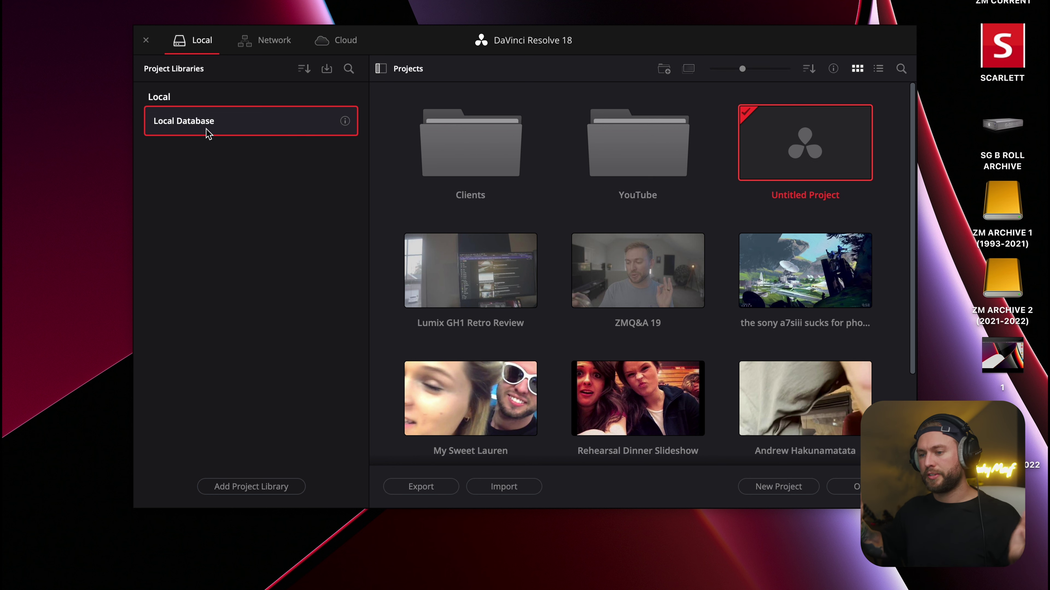
left_click(251, 487)
type("Poopst")
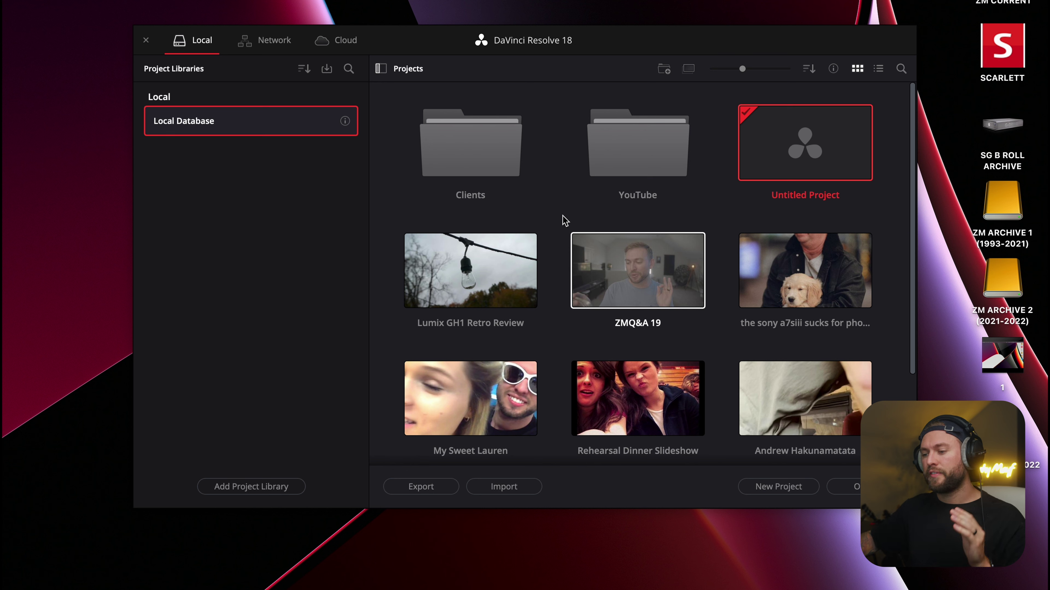
right_click(604, 261)
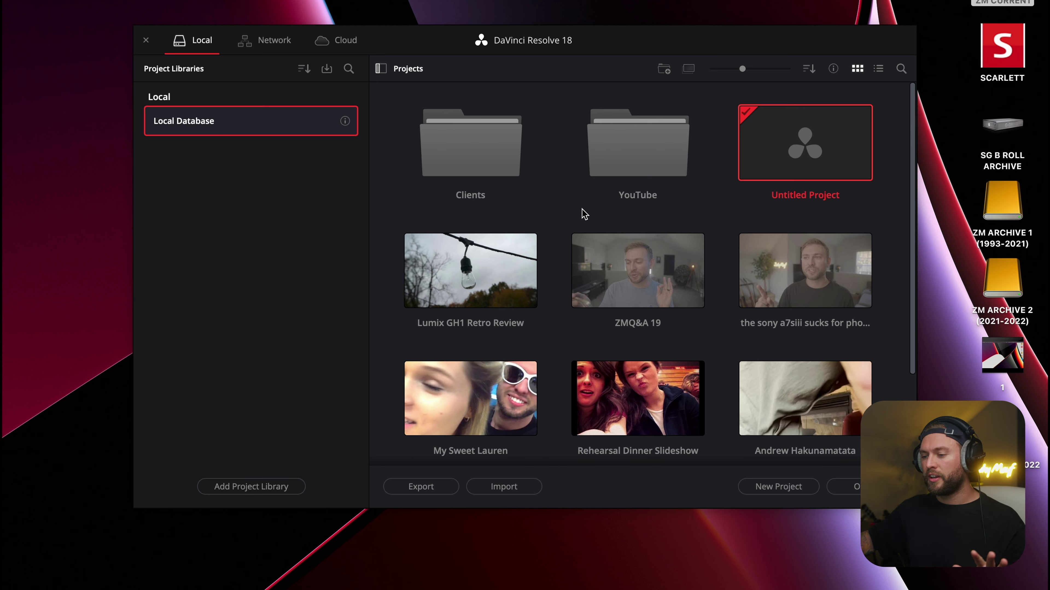
right_click(600, 262)
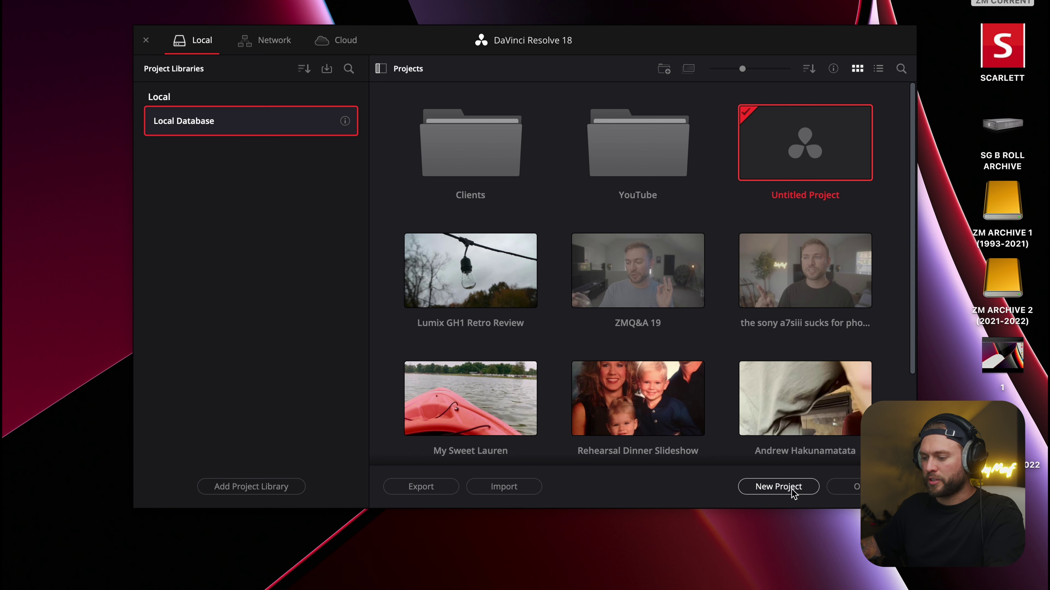
Create a new project named HowieDoinBrothers in the Local Database
left_click(794, 492)
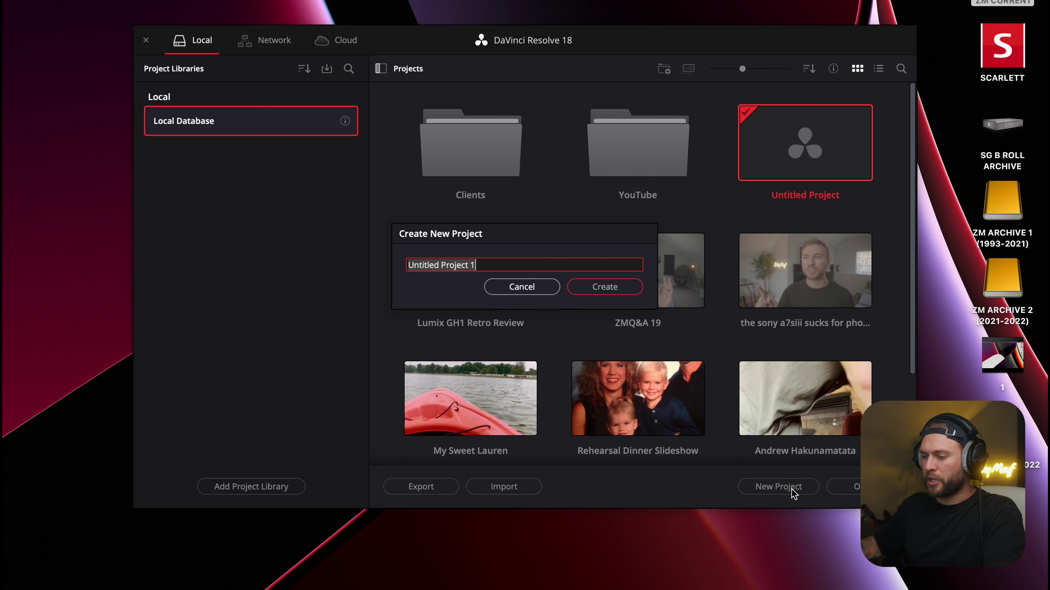
key("BackSpace")
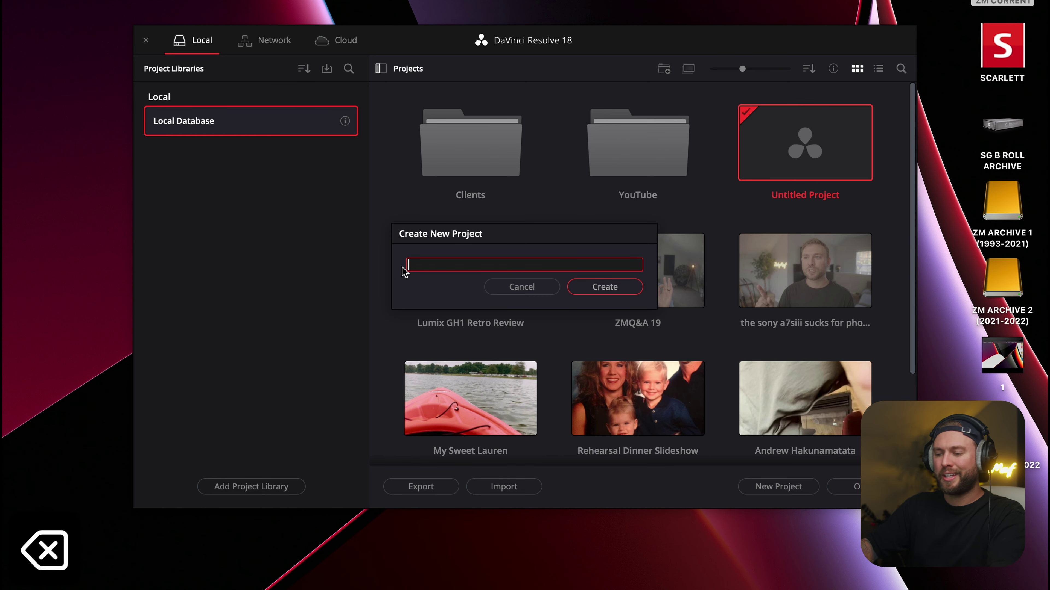
type("HowieD")
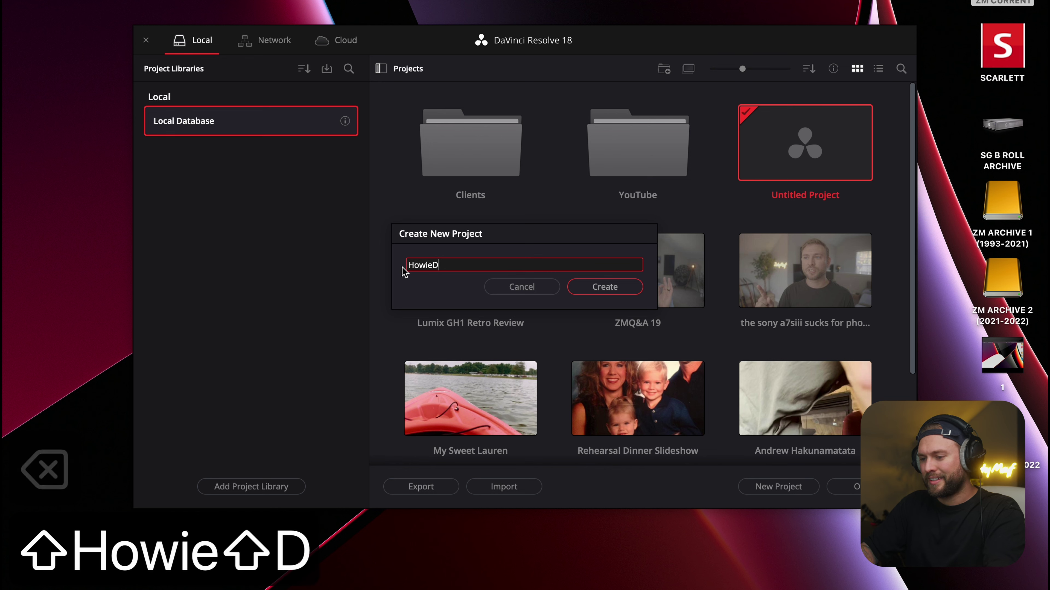
type("oinBrothers")
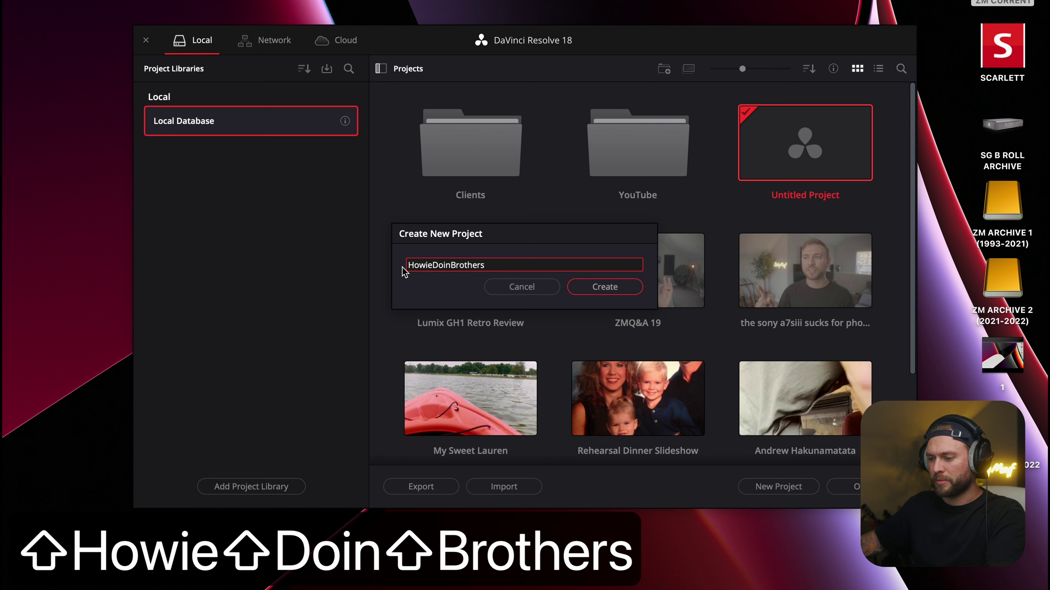
left_click(615, 289)
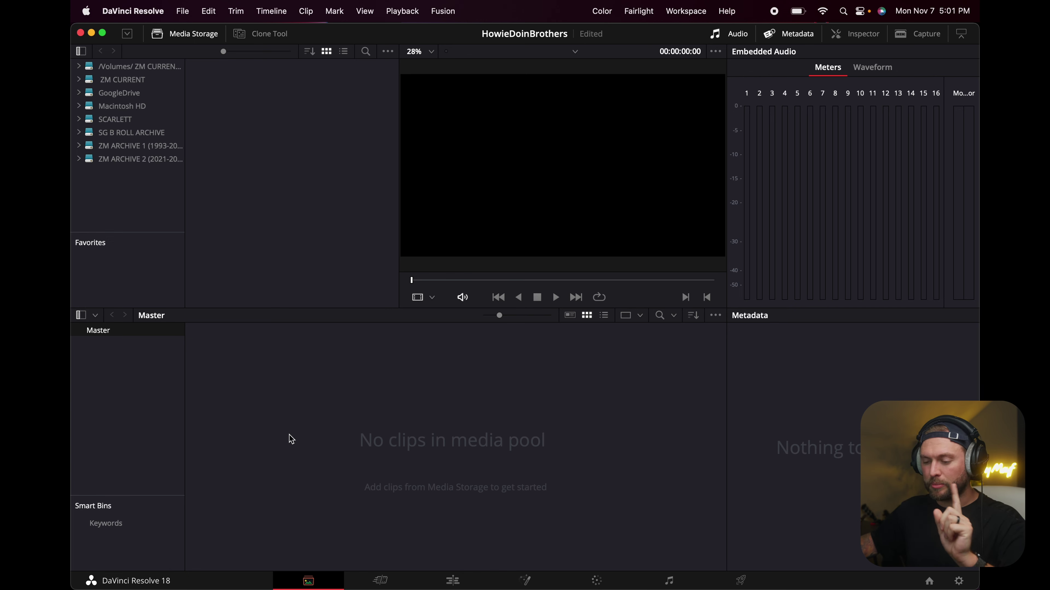
View the Cut, Edit, Fusion and Color pages of the new project in turn
left_click(393, 584)
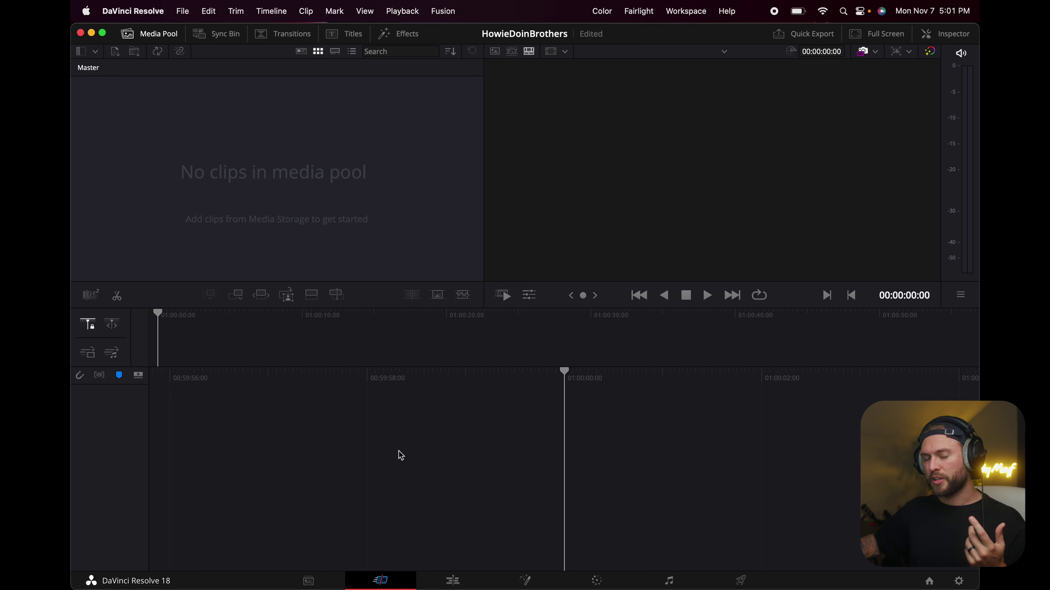
left_click(453, 582)
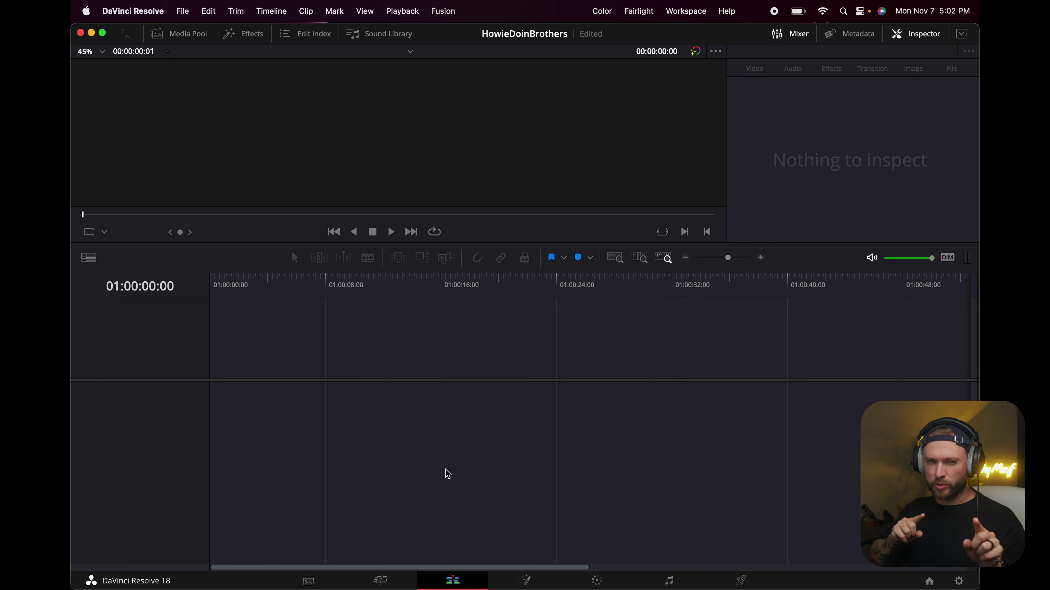
left_click(524, 581)
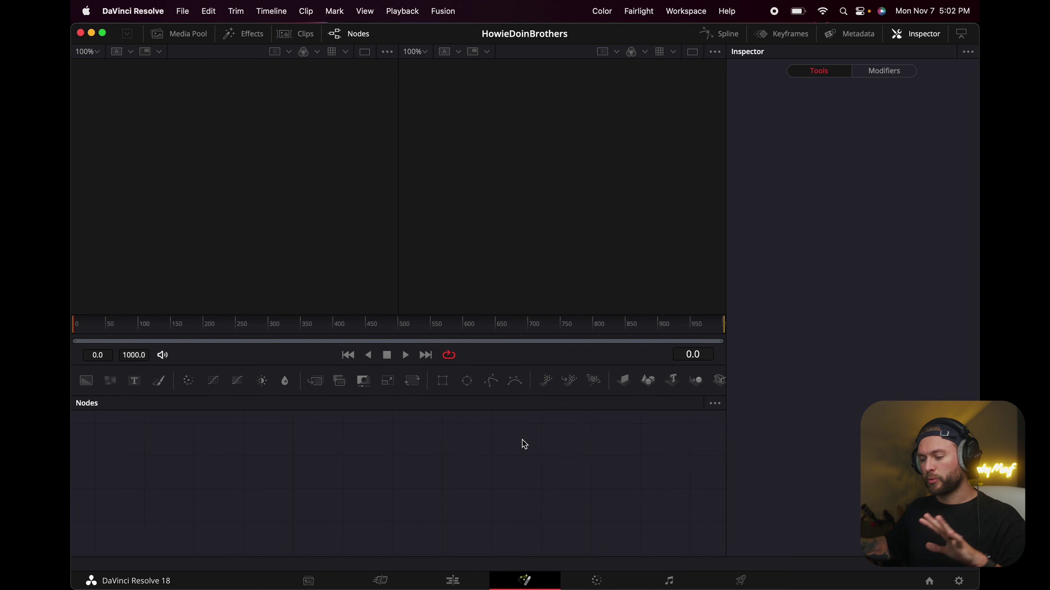
left_click(599, 582)
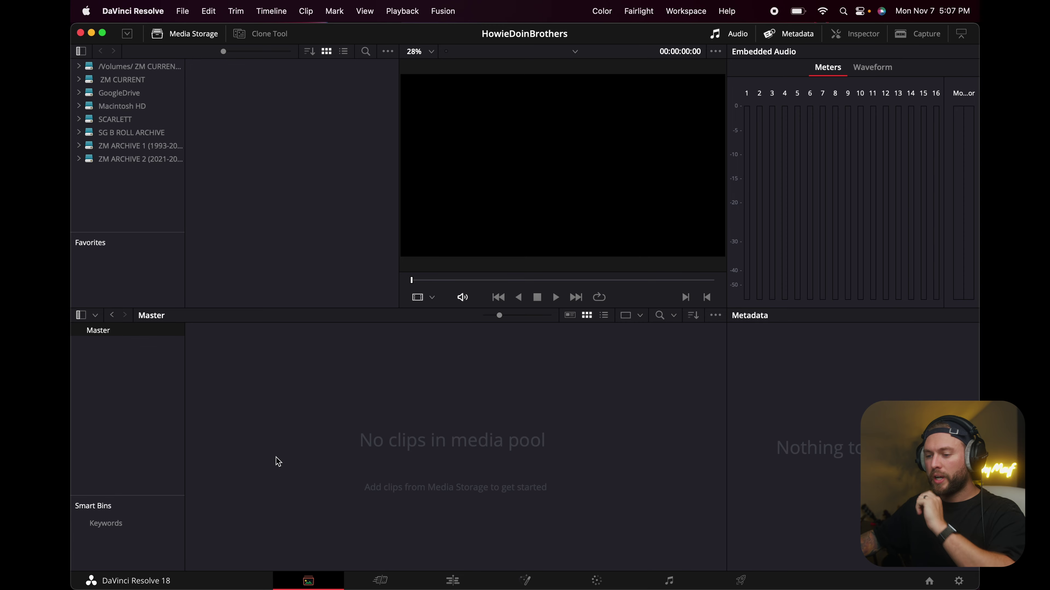
Switch to Finder and place its window over the right half of the screen beside the Resolve project
left_click(190, 583)
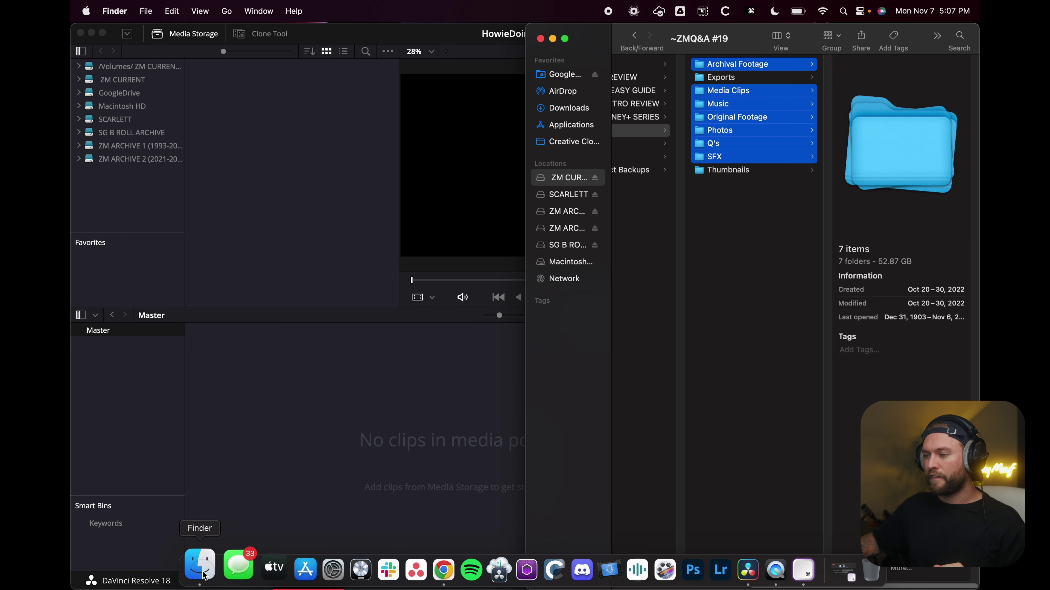
left_click_drag(735, 44, 73, 105)
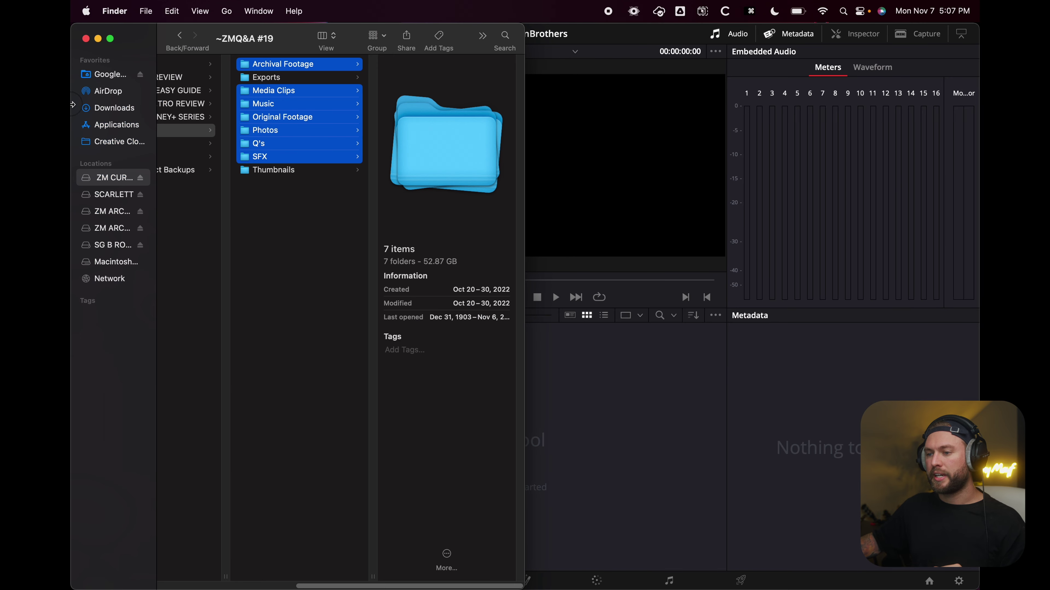
left_click_drag(351, 40, 977, 96)
Open the ~ZMQ&A #19 project folder on the ZM CURRENT drive
left_click(568, 179)
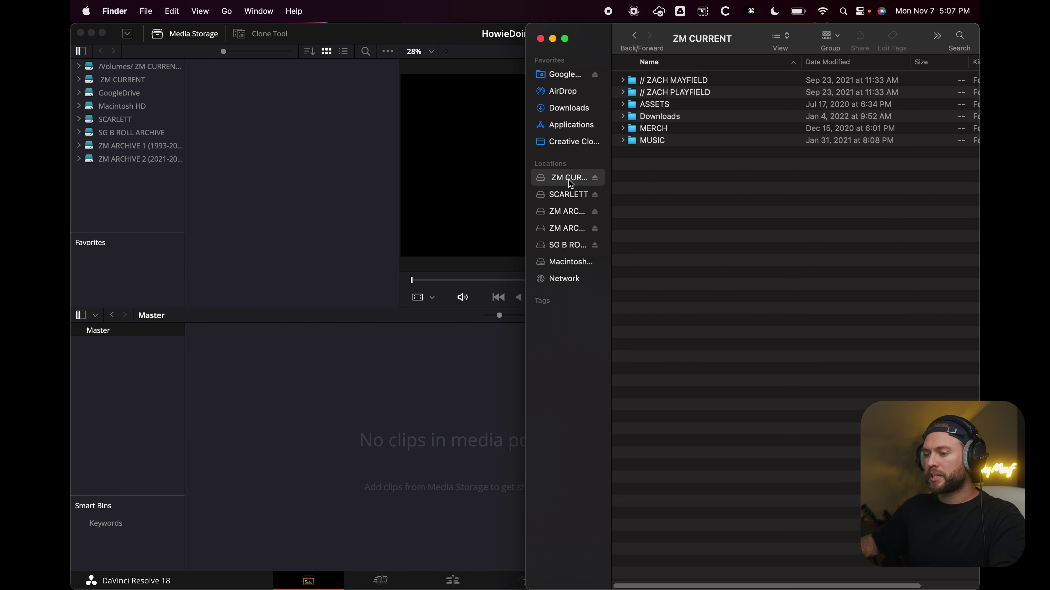
double_click(678, 78)
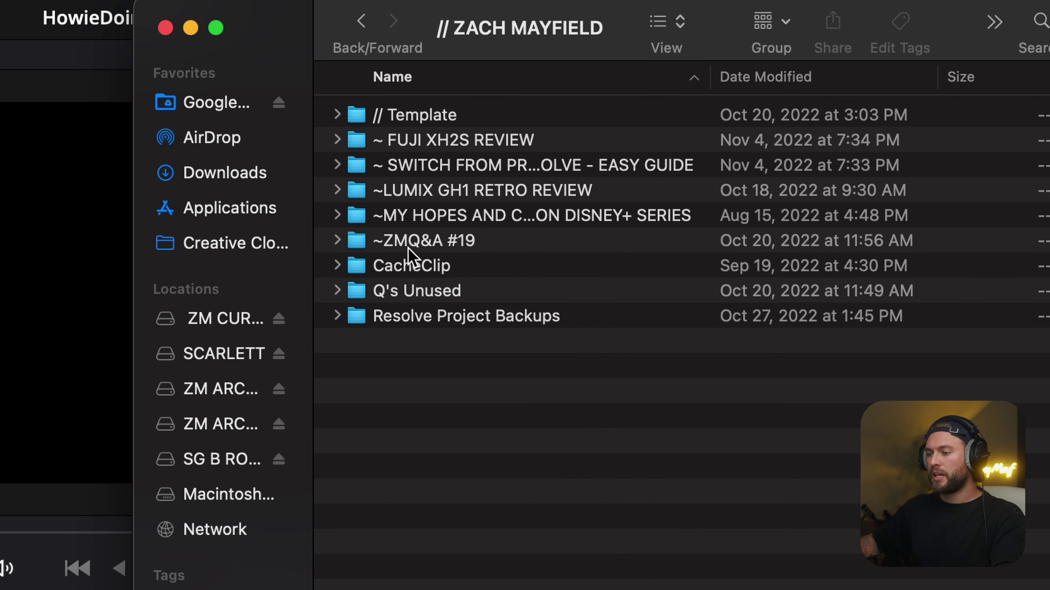
double_click(662, 144)
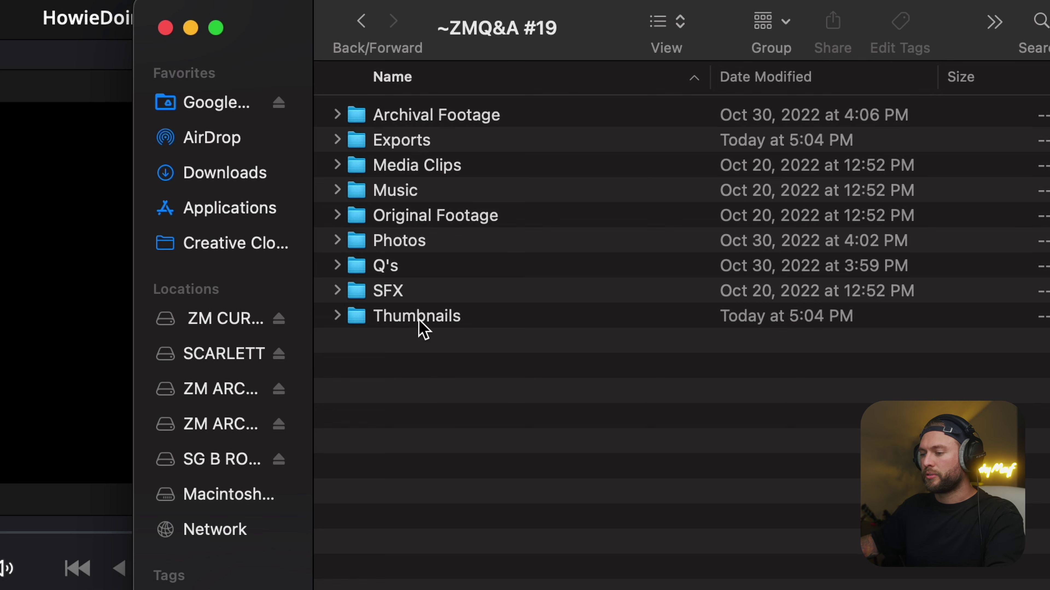
Select the Archival Footage, Media Clips, Music, Original Footage, Photos, Q's and SFX folders together
left_click(439, 120)
left_click(439, 165, "super")
left_click(435, 191, "super")
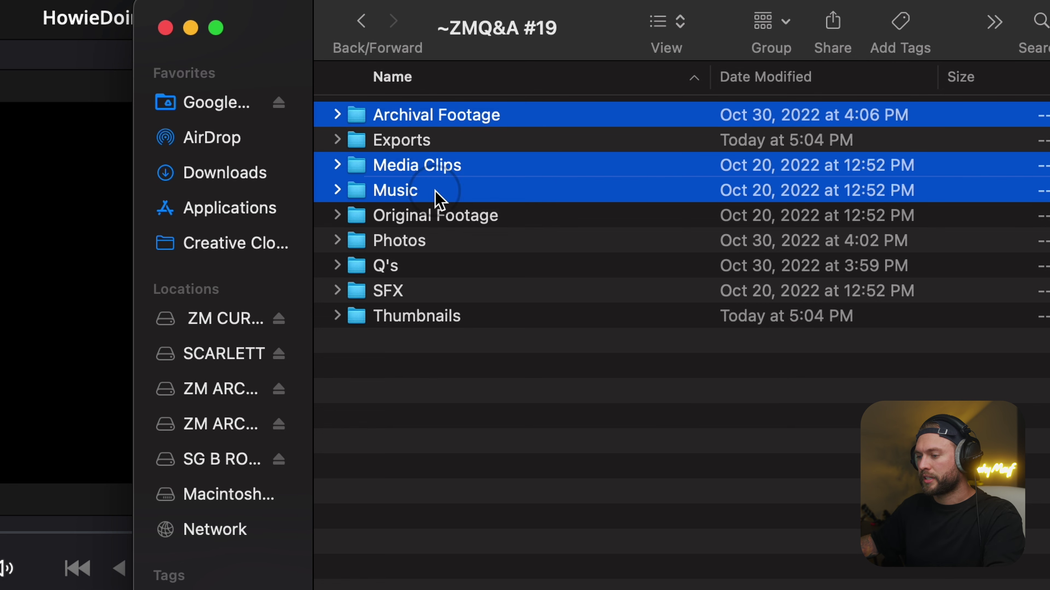
left_click(432, 216, "super")
left_click(428, 241, "super")
left_click(422, 268, "super")
left_click(422, 291, "super")
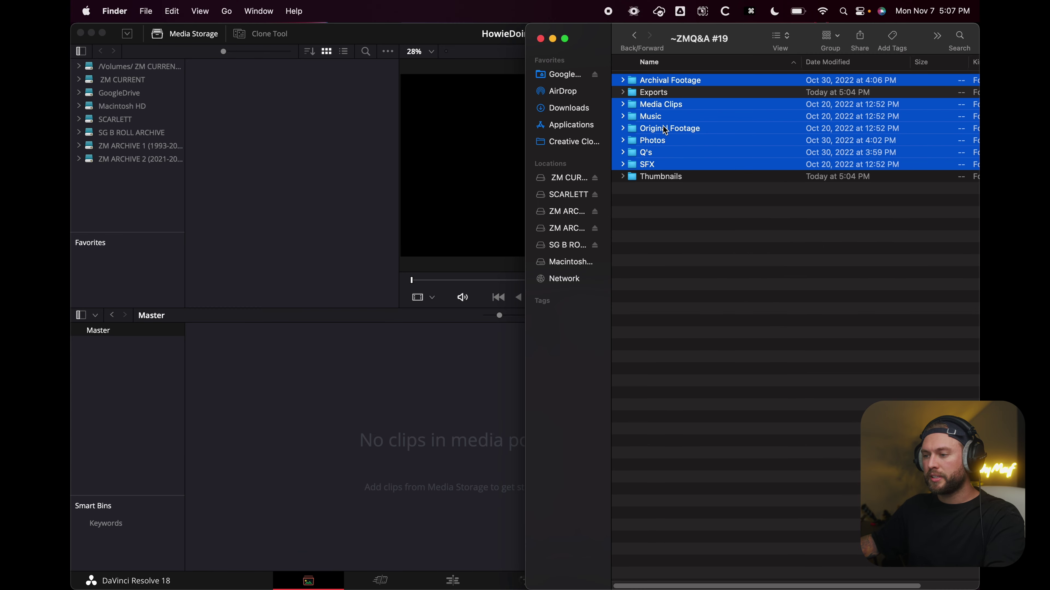
Switch back to DaVinci Resolve and open the Edit page with the media pool displayed
left_click(302, 442)
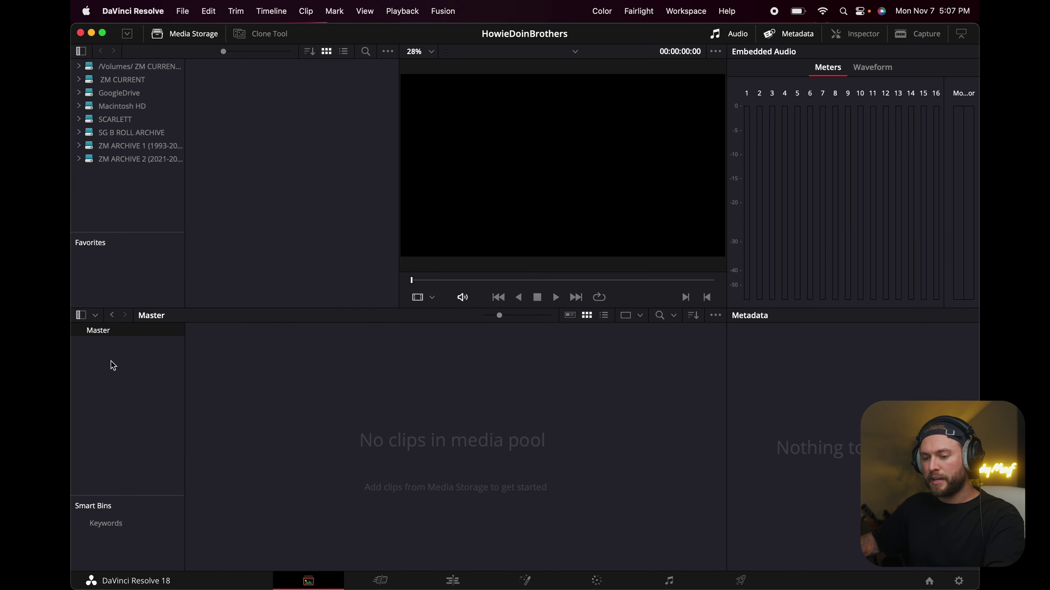
left_click(451, 580)
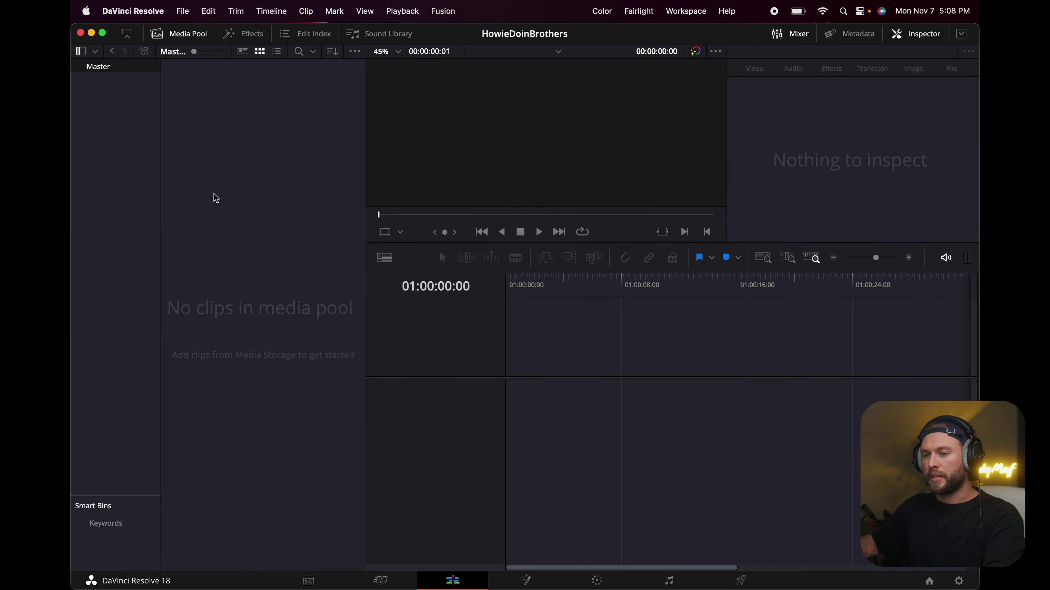
Import the selected footage folders from the Finder window into the media pool's Master bin, keeping their folder structure
key("ctrl+Up")
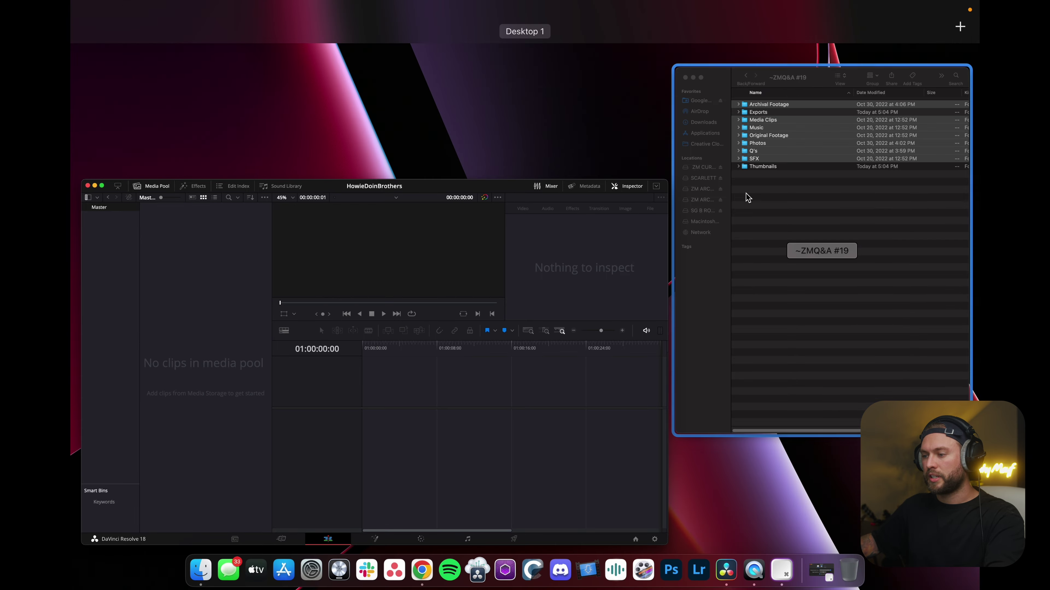
left_click(731, 196)
left_click_drag(787, 131, 124, 157)
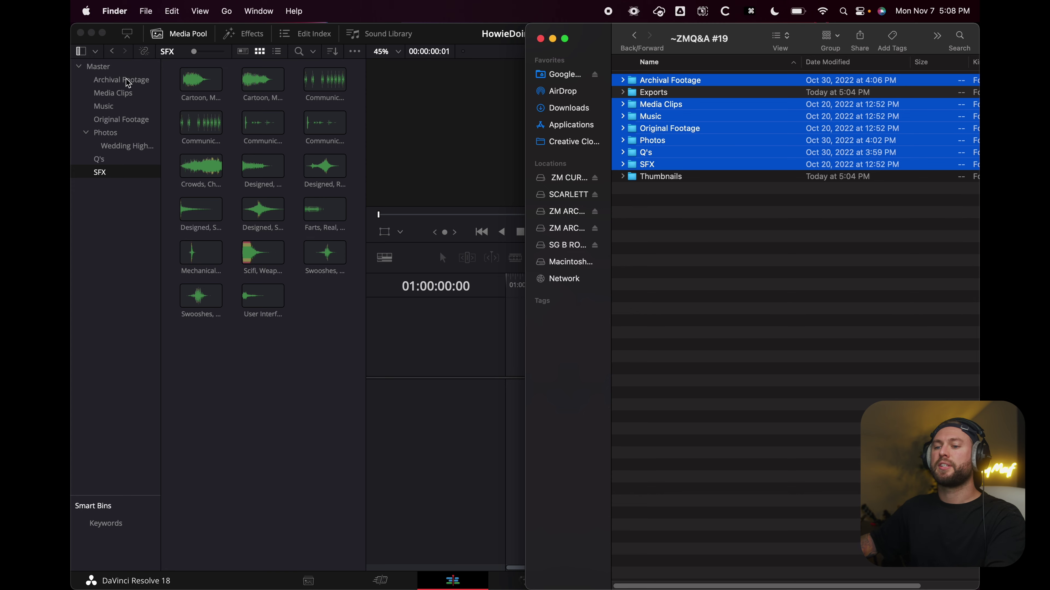
Look through the imported Archival Footage, Media Clips, Music, Original Footage, wedding photos and Q's bins
left_click(125, 80)
left_click(124, 93)
left_click(126, 106)
left_click(124, 119)
left_click(122, 147)
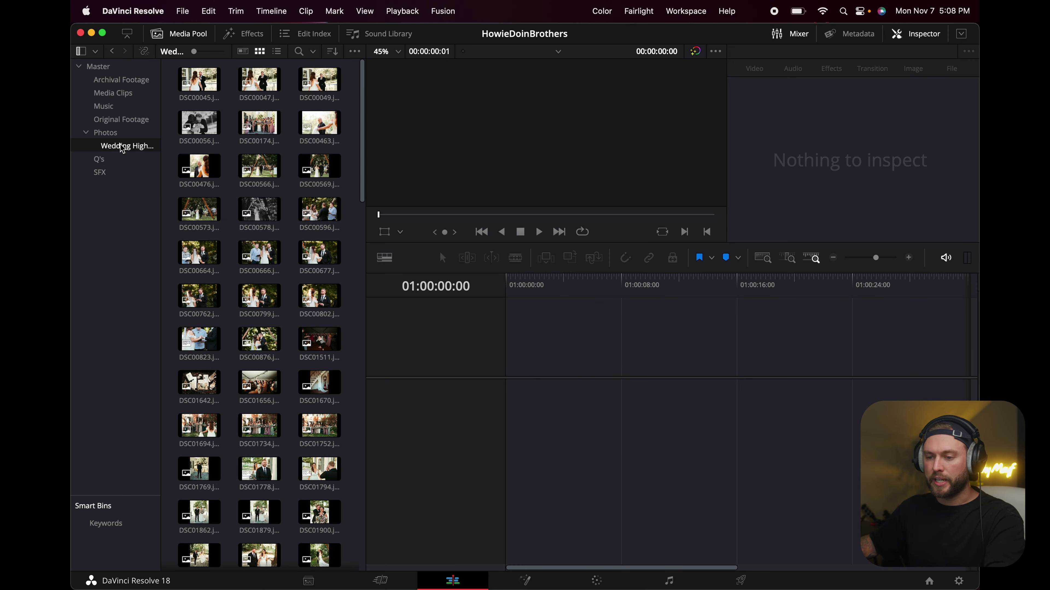
left_click(118, 162)
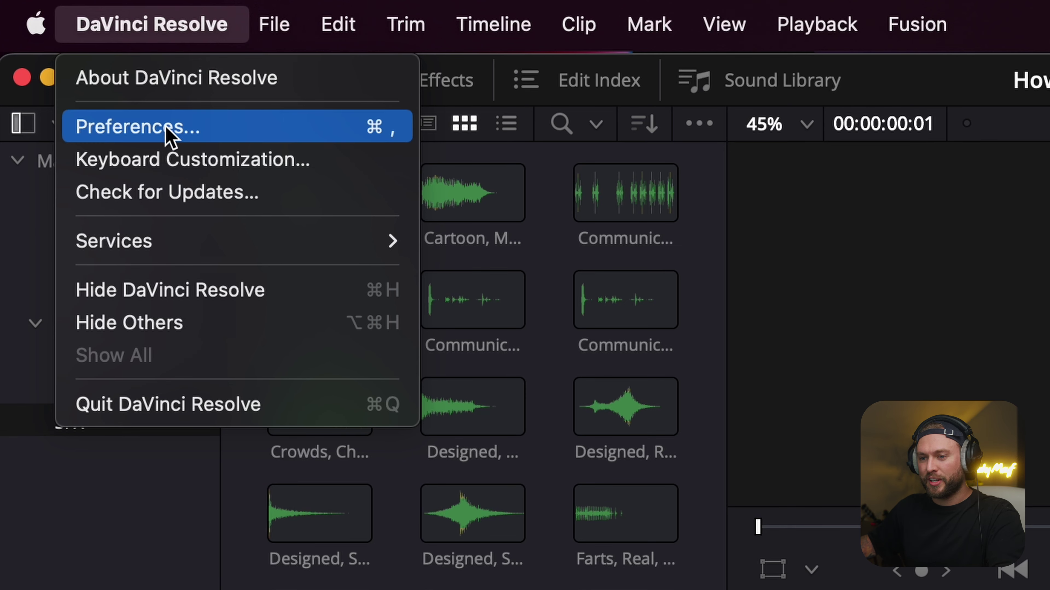
Open Keyboard Customization and load the Adobe Premiere Pro shortcut preset
left_click(176, 163)
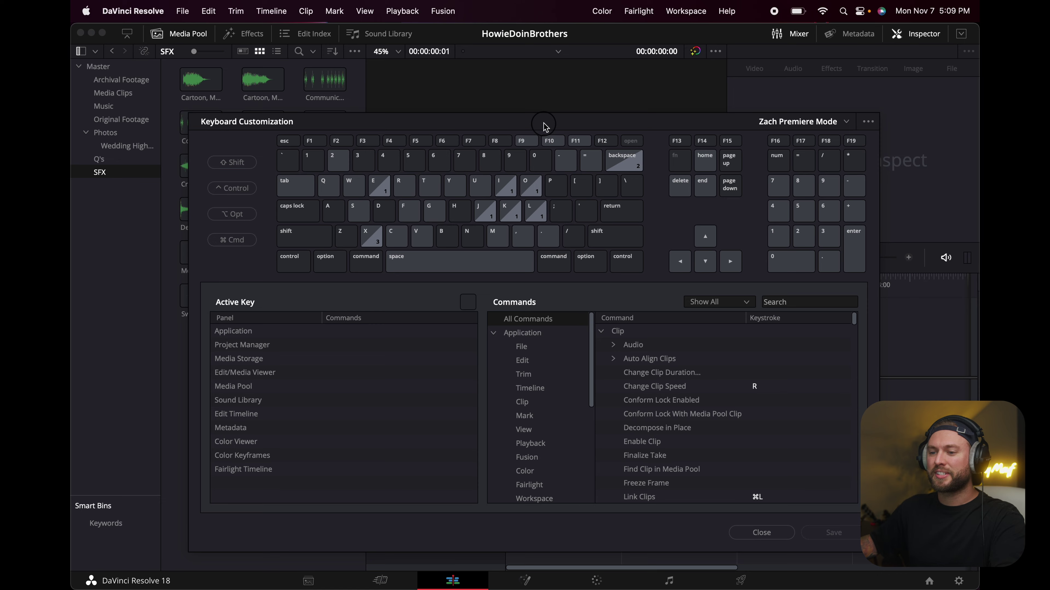
left_click_drag(544, 122, 537, 121)
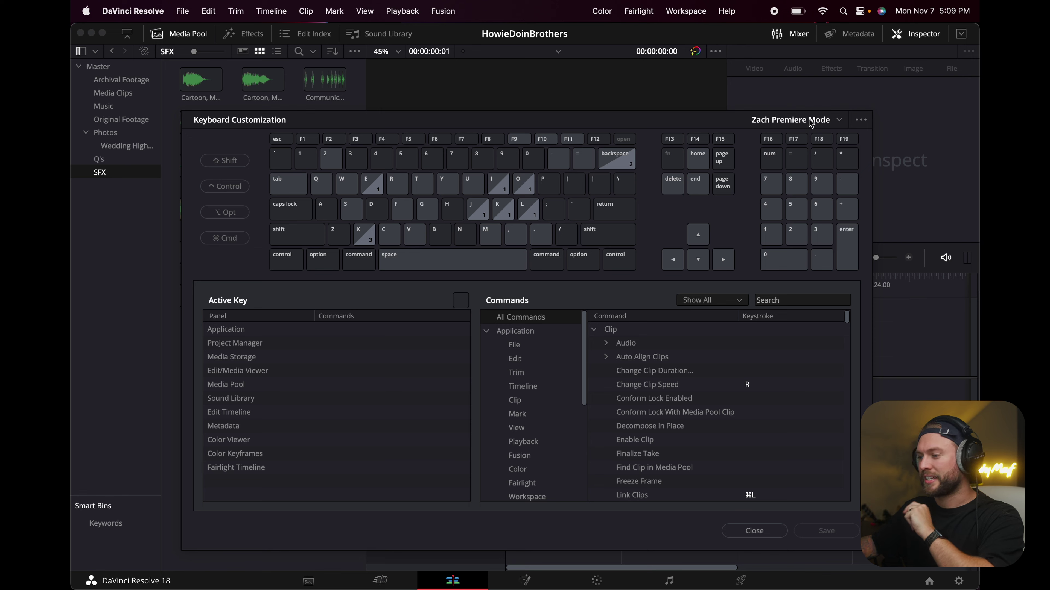
left_click(838, 120)
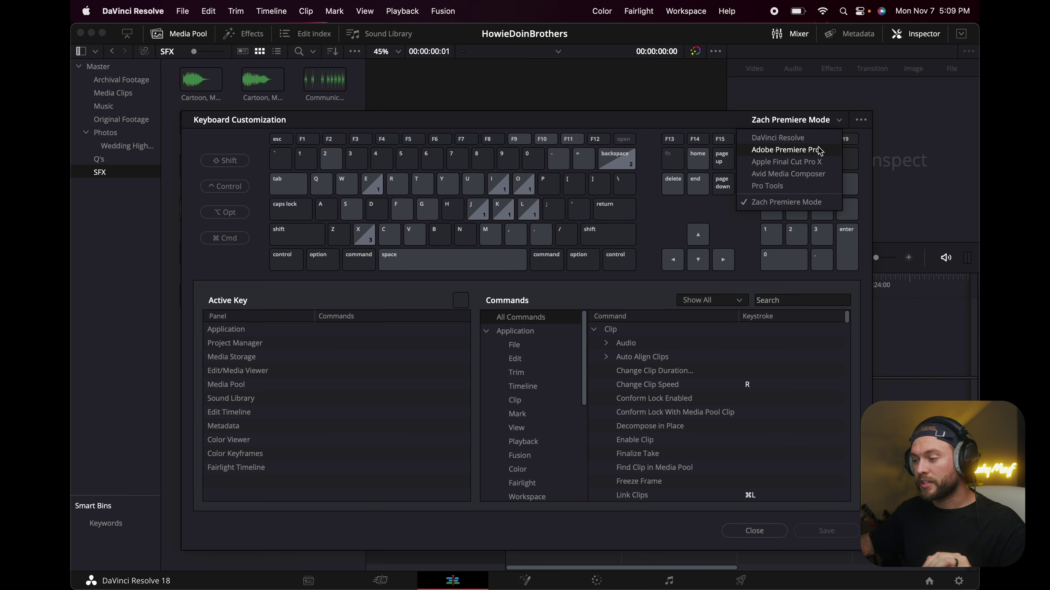
left_click(819, 151)
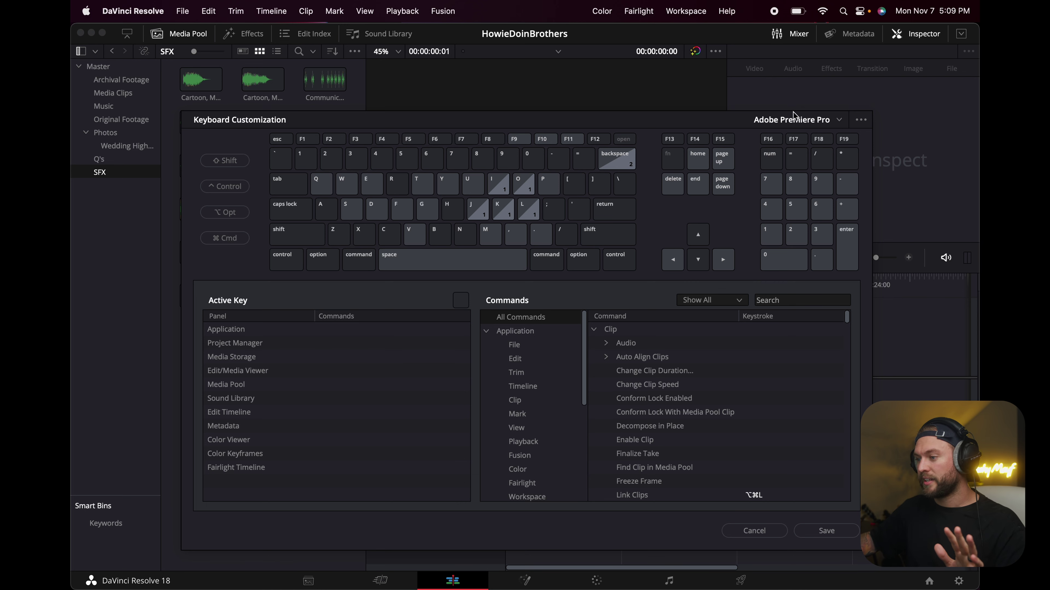
Switch the keyboard shortcuts back to the custom Premiere Mode preset
left_click(838, 120)
left_click(795, 167)
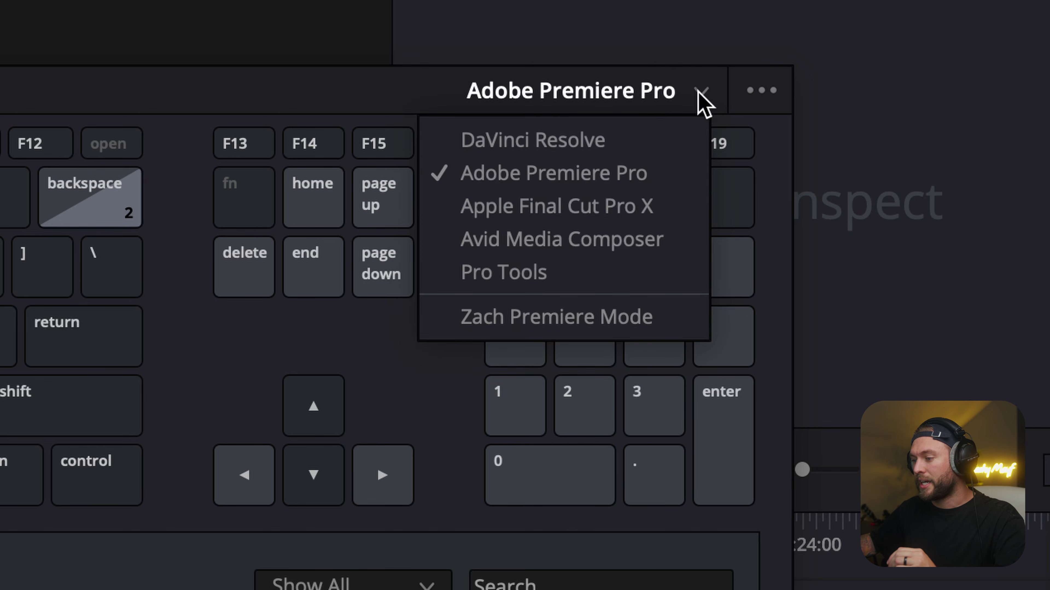
left_click(568, 327)
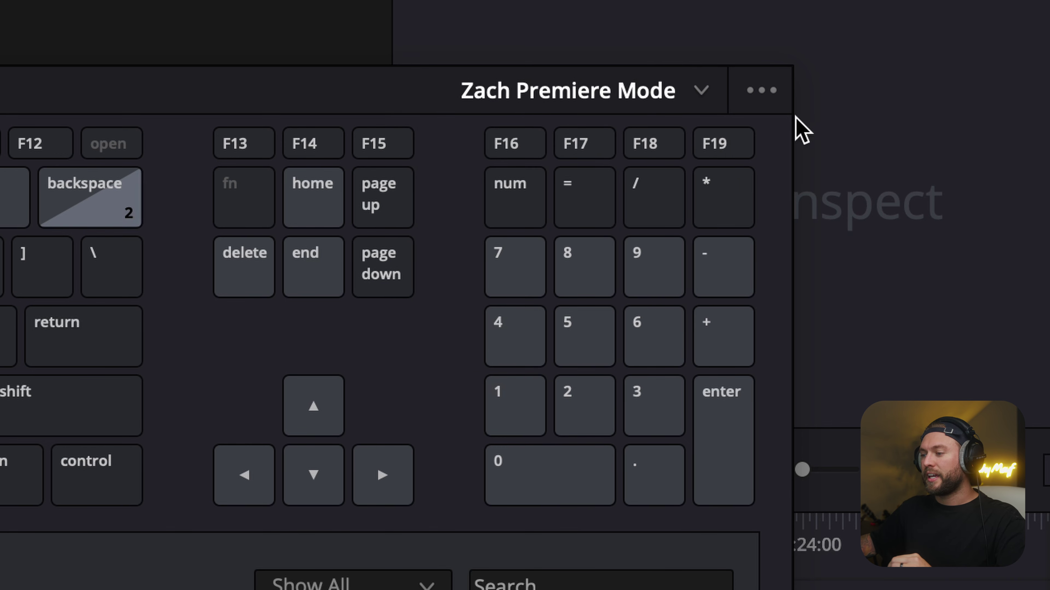
Export the custom Premiere Mode keyboard preset and close Keyboard Customization
left_click(765, 93)
mouse_move(664, 234)
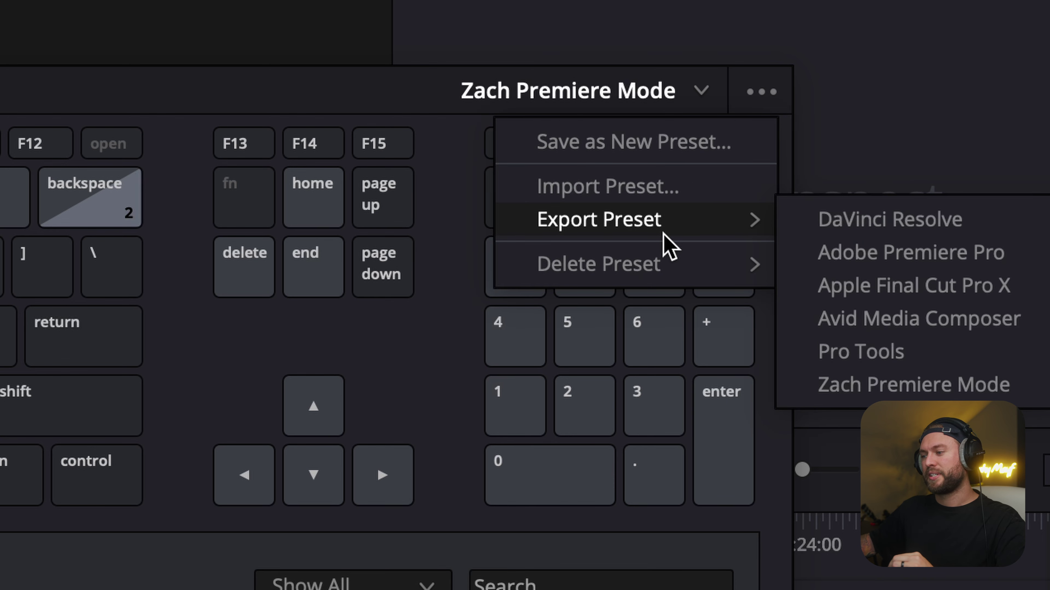
left_click(887, 392)
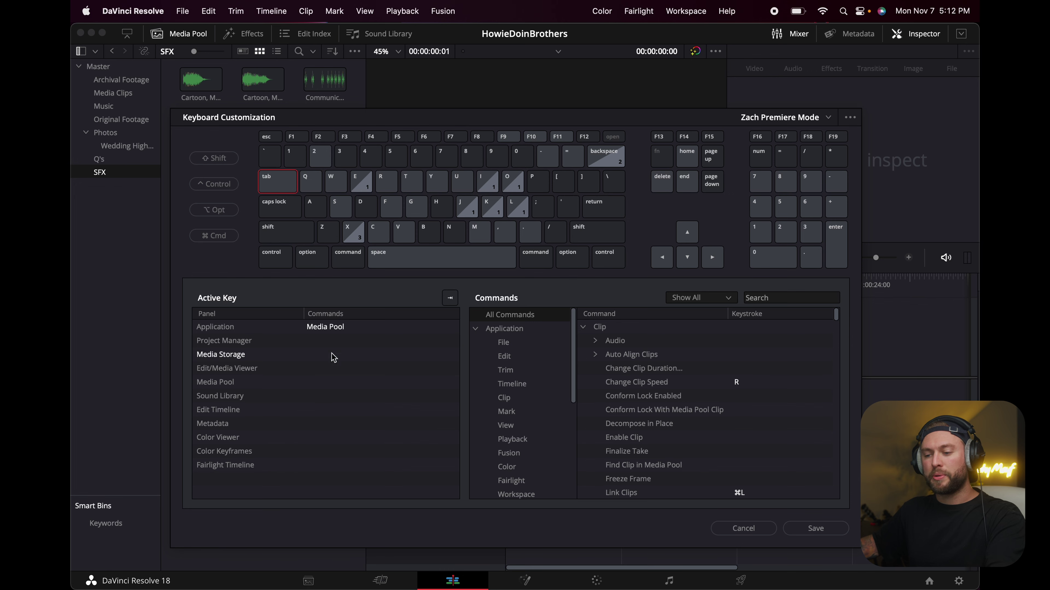
key("Escape")
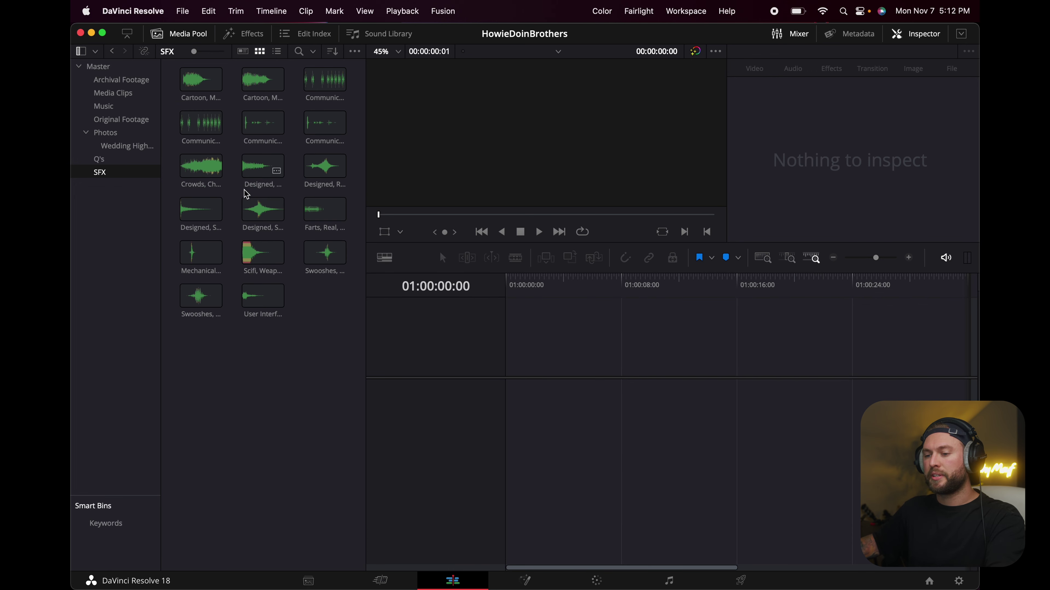
Hide and show the media pool repeatedly to try out its toggle shortcut
key("Tab")
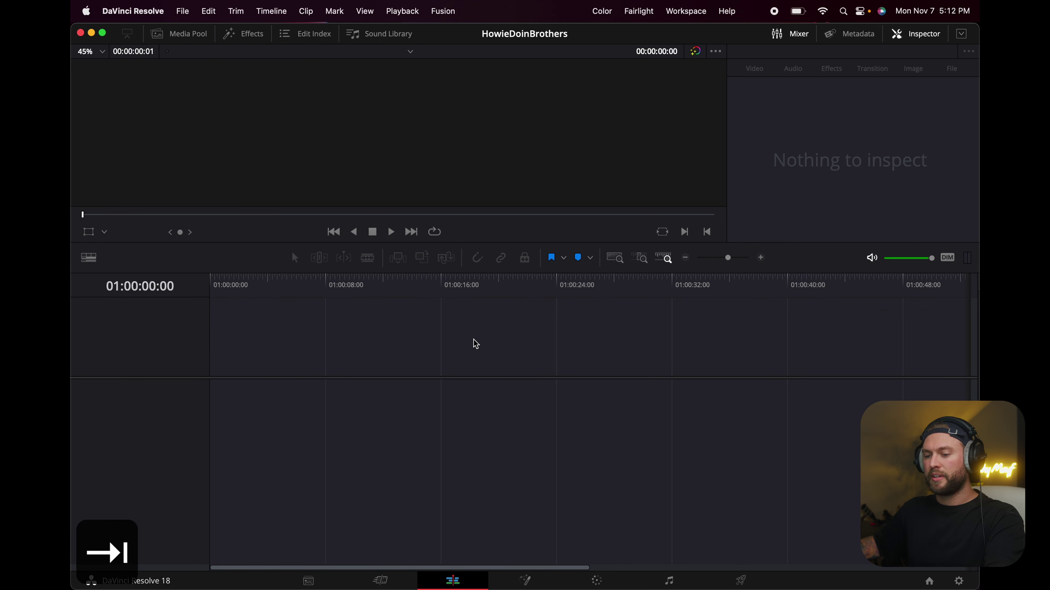
key("Tab")
key("Tab")
key("Tab")
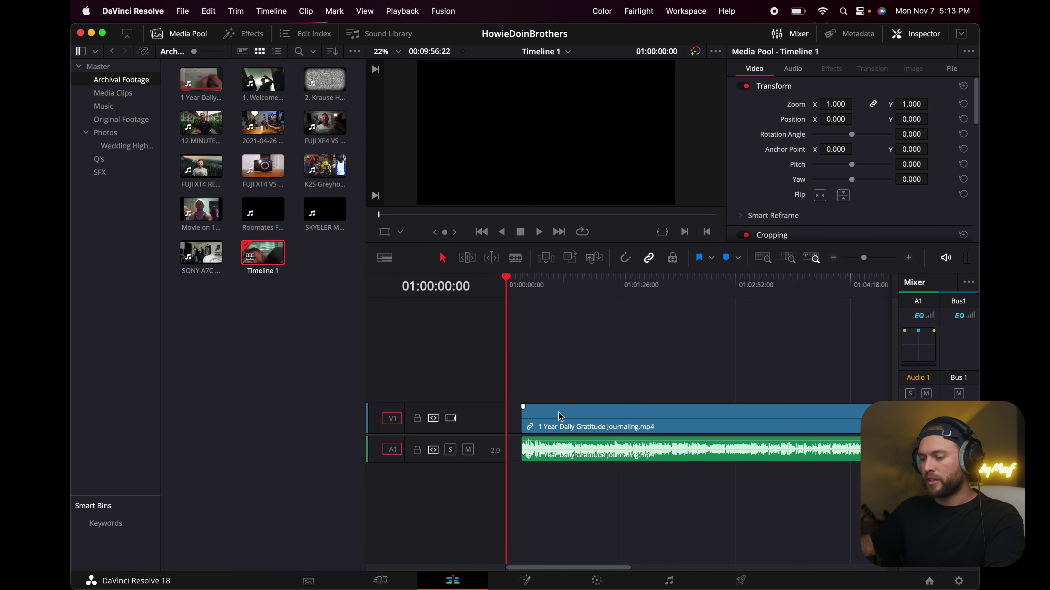
Move the 1 Year Daily Gratitude Journaling.mp4 clip to the start of the timeline and mute audio track A1
left_click(539, 406)
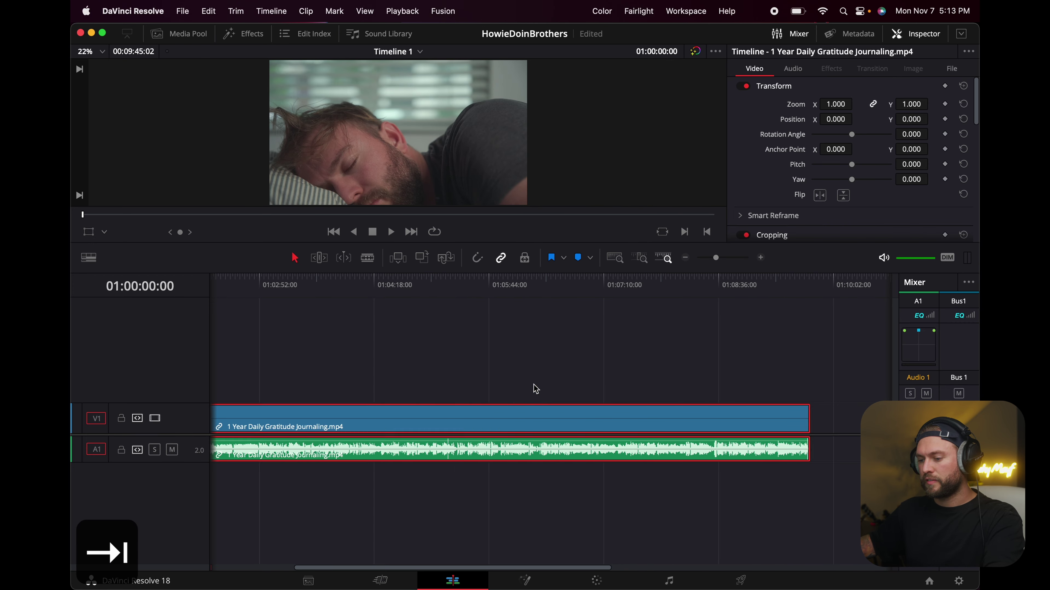
left_click(455, 371)
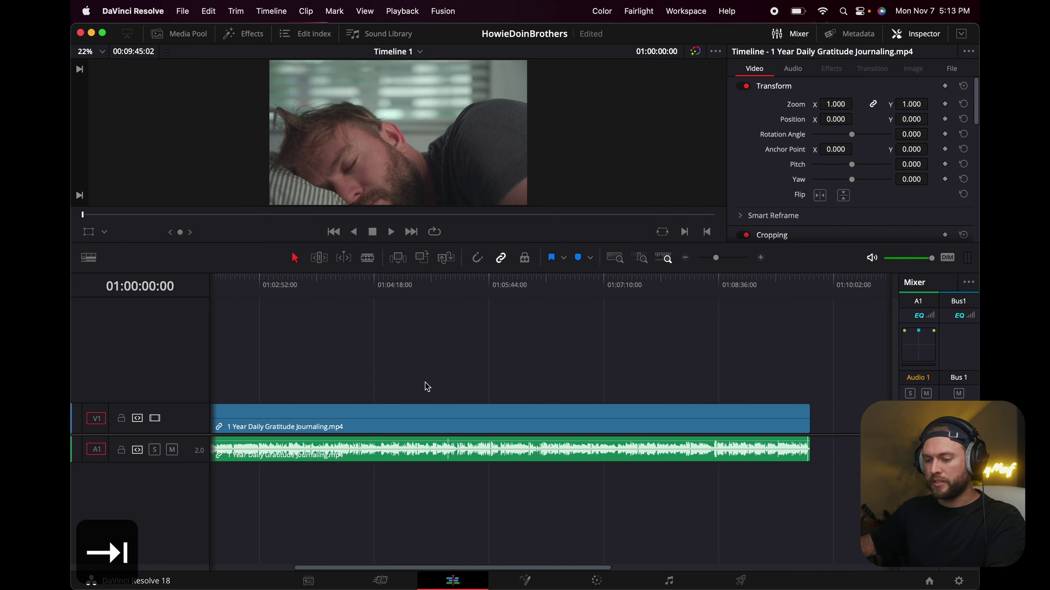
scroll(425, 389, "left", 5)
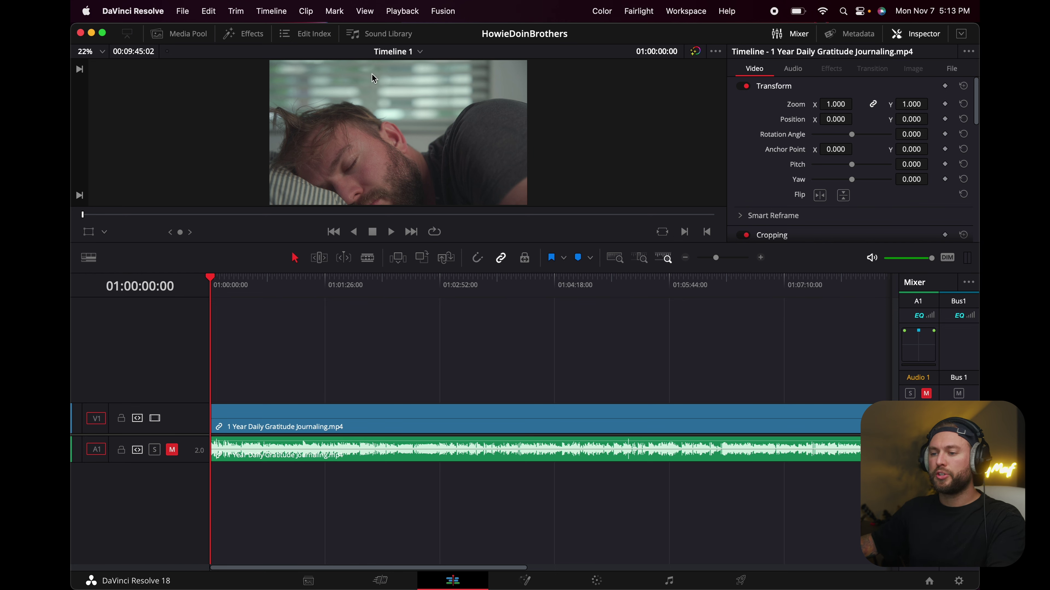
Split the 1 Year Daily Gratitude Journaling.mp4 clip in two and move the second part further along the timeline, leaving a gap
left_click(271, 11)
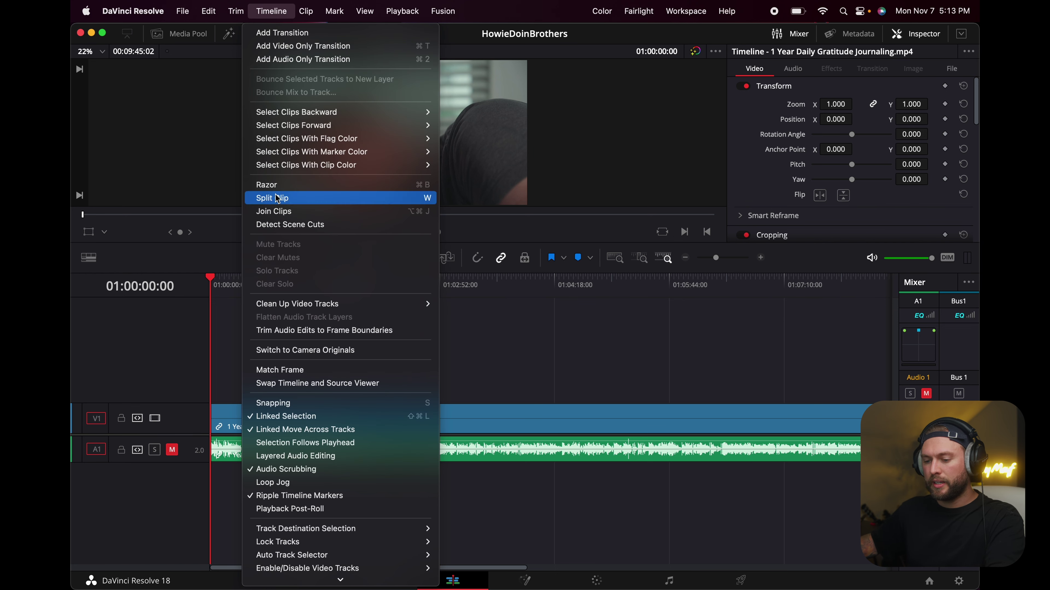
left_click(354, 443)
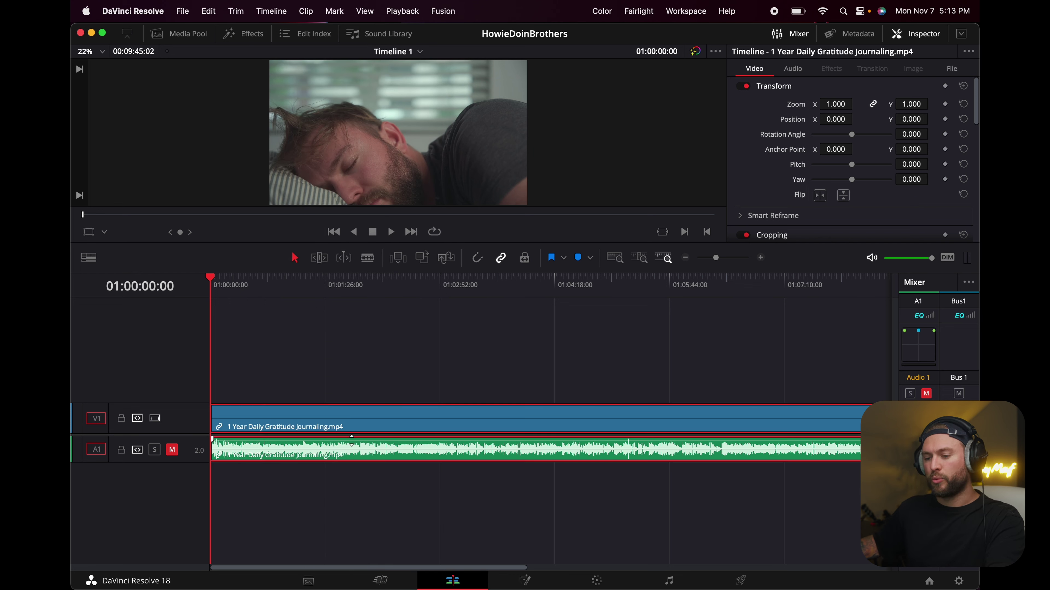
left_click_drag(227, 288, 328, 297)
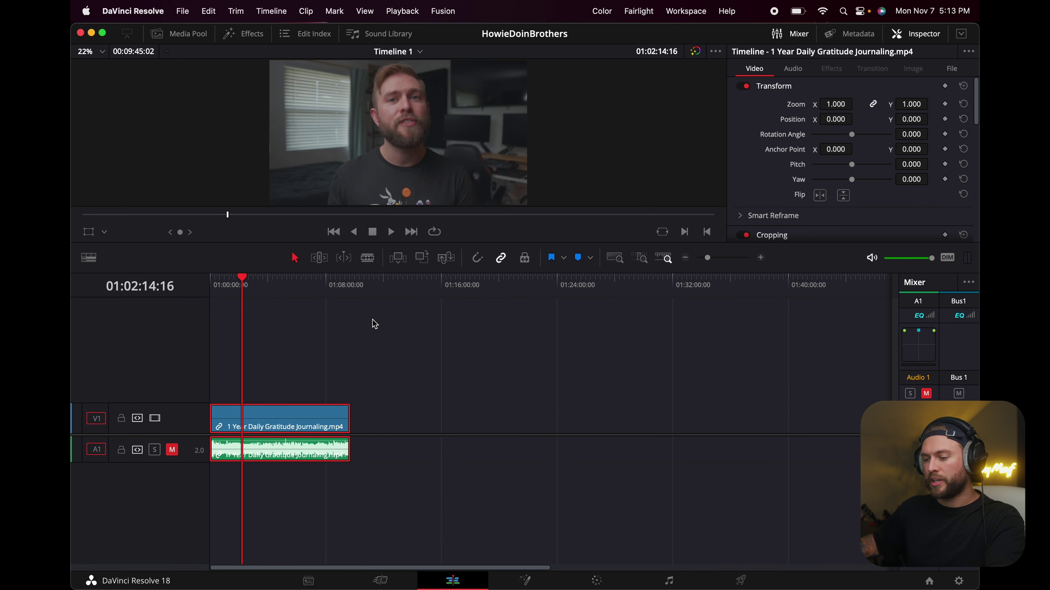
key("super+c")
key("super+v")
left_click_drag(301, 422, 324, 422)
Cut the first clip into seven pieces by splitting it at successive playhead positions from the timeline's start
left_click_drag(234, 285, 225, 305)
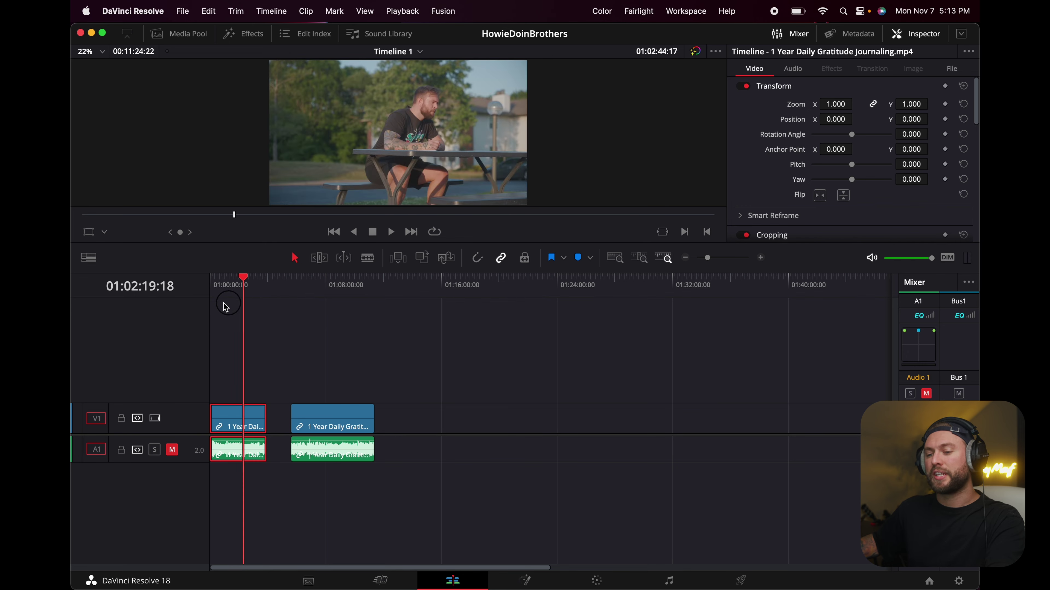
key("Home")
key("super+equal")
key("super+equal")
key("super+minus")
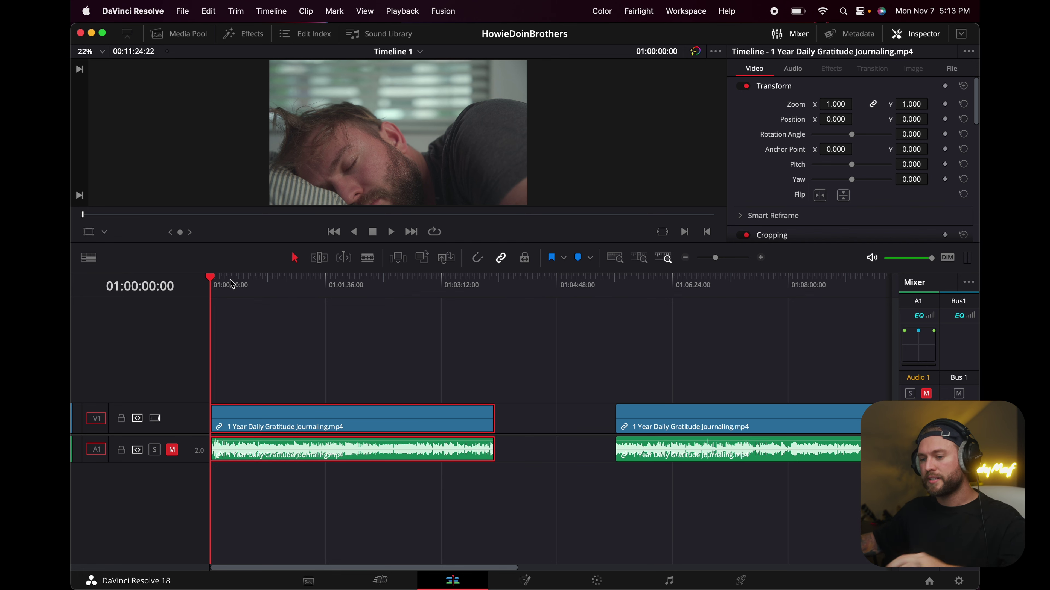
left_click_drag(226, 285, 436, 282)
key("w")
key("w")
key("w")
key("w")
key("w")
key("w")
key("w")
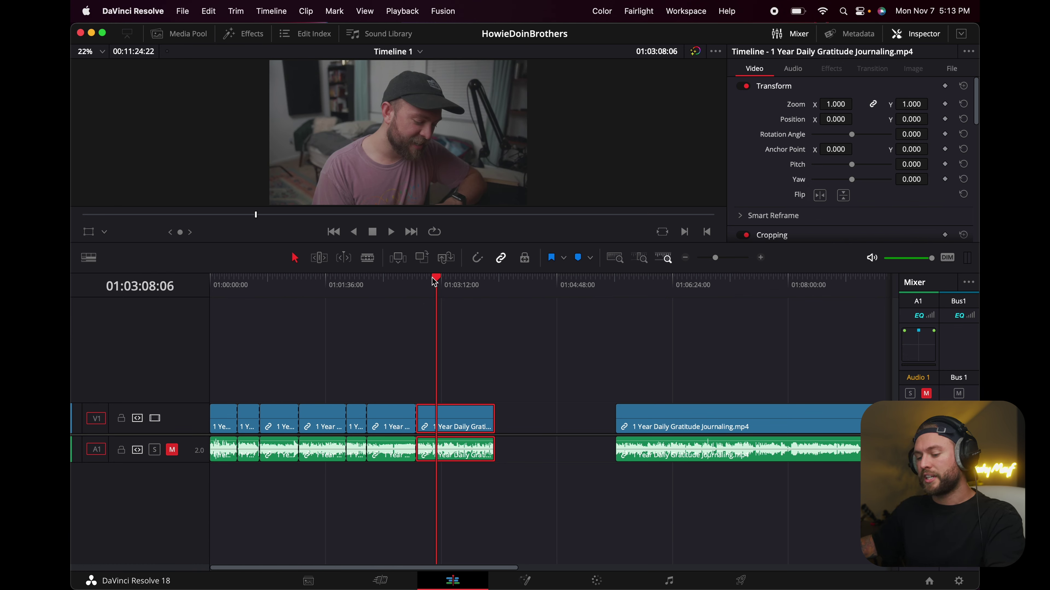
Try trimming the end of the last cut piece before the gap to the playhead
key("e")
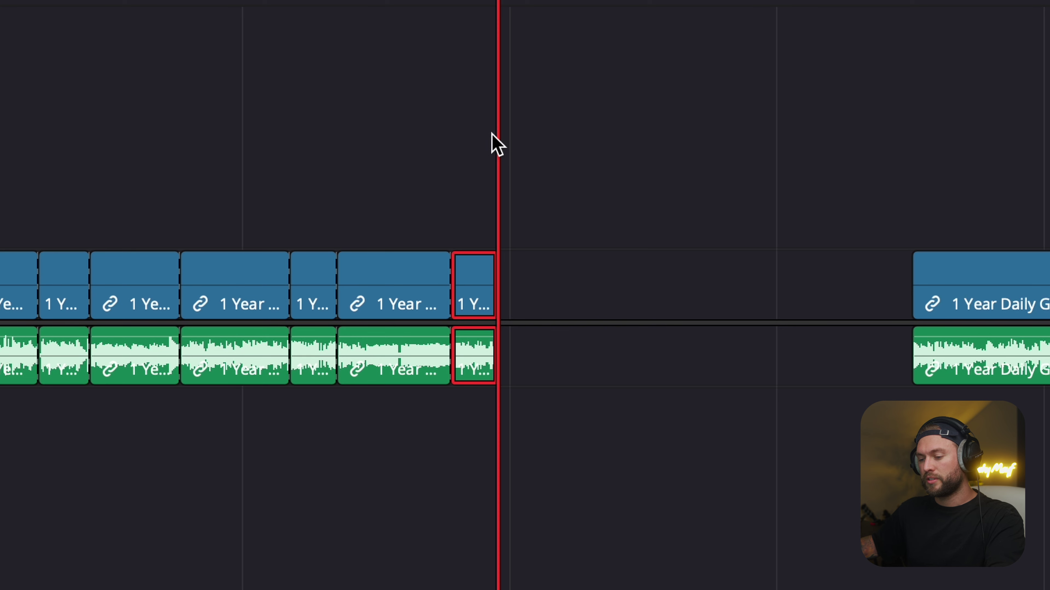
key("super+z")
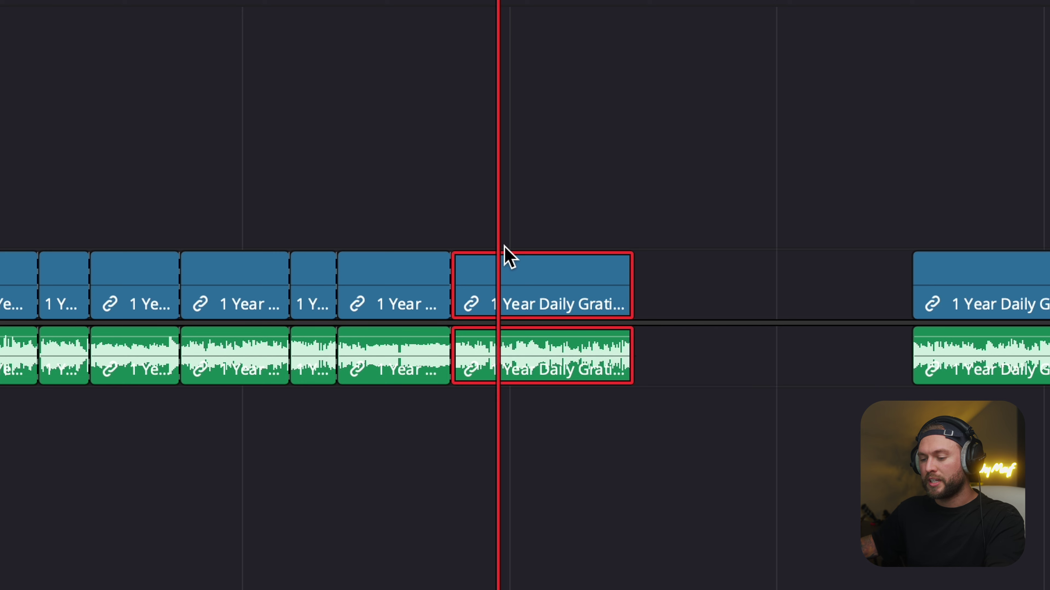
key("shift+bracketleft")
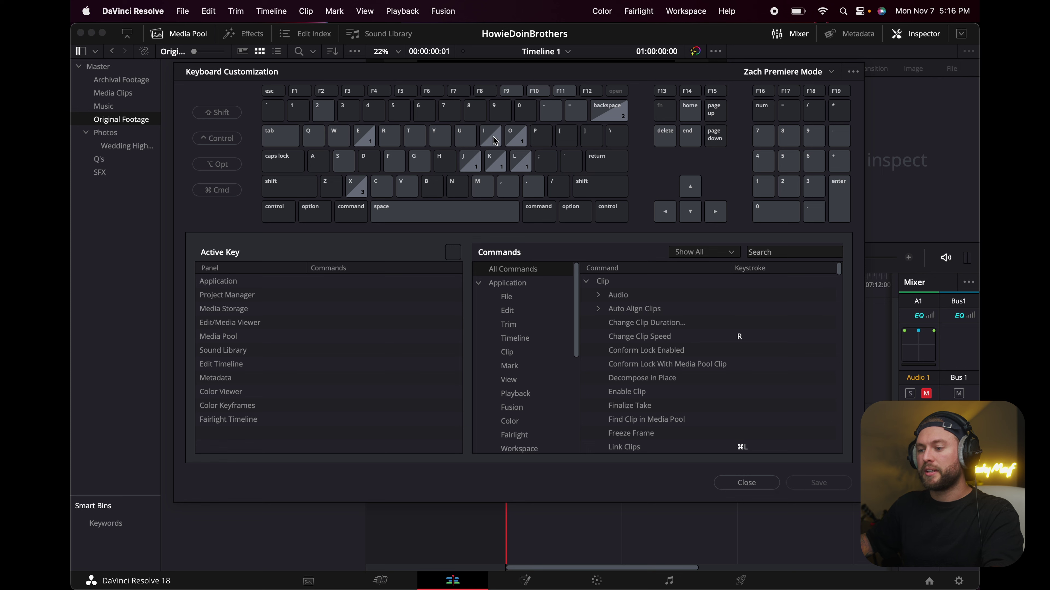
Inspect the mark in and out and insert or overwrite keys in Keyboard Customization
left_click(519, 136)
left_click(512, 185)
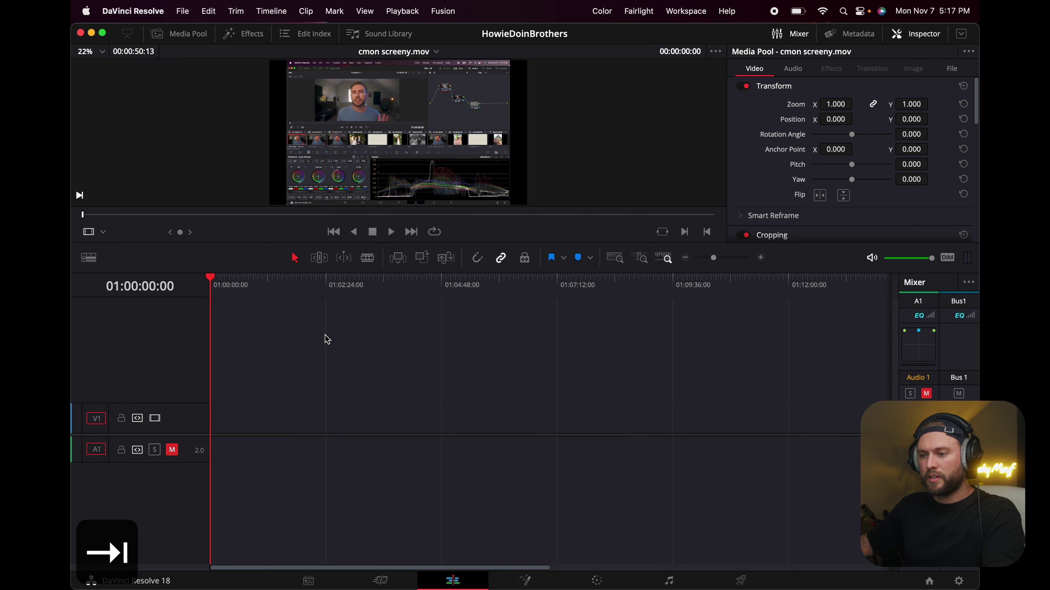
Mark a range of about 1 minute 55 seconds in 20221119_Z3678.MP4 from Original Footage and insert it into the timeline
key("Tab")
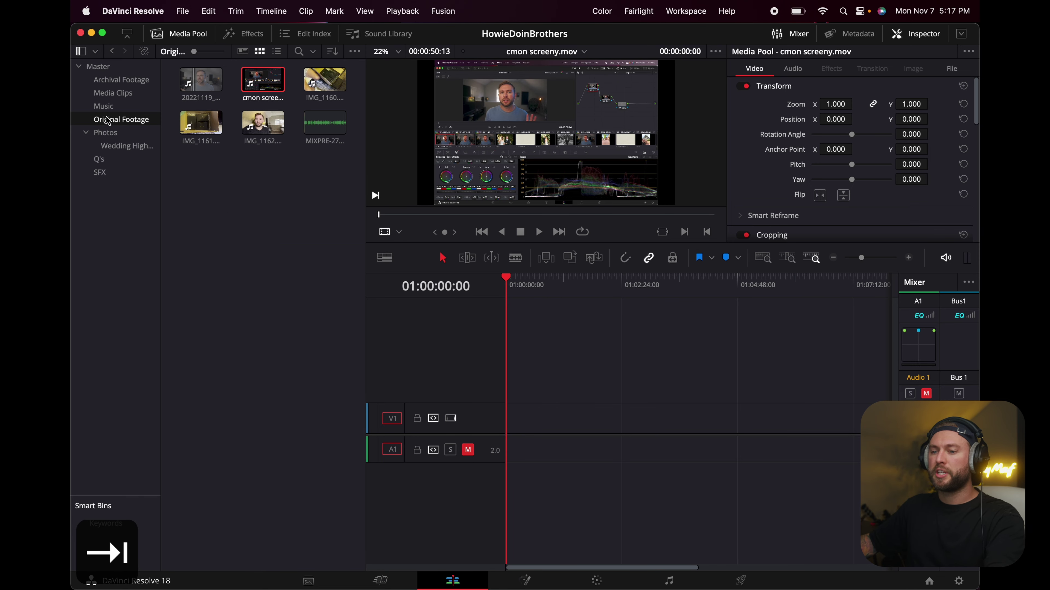
left_click(199, 80)
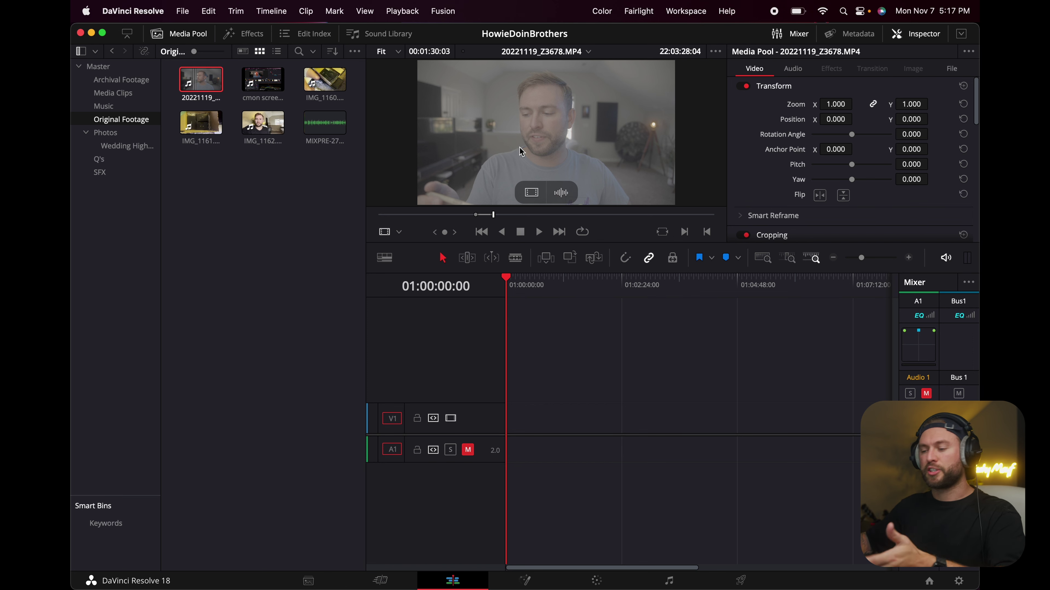
left_click(513, 214)
left_click_drag(515, 219, 540, 217)
key("o")
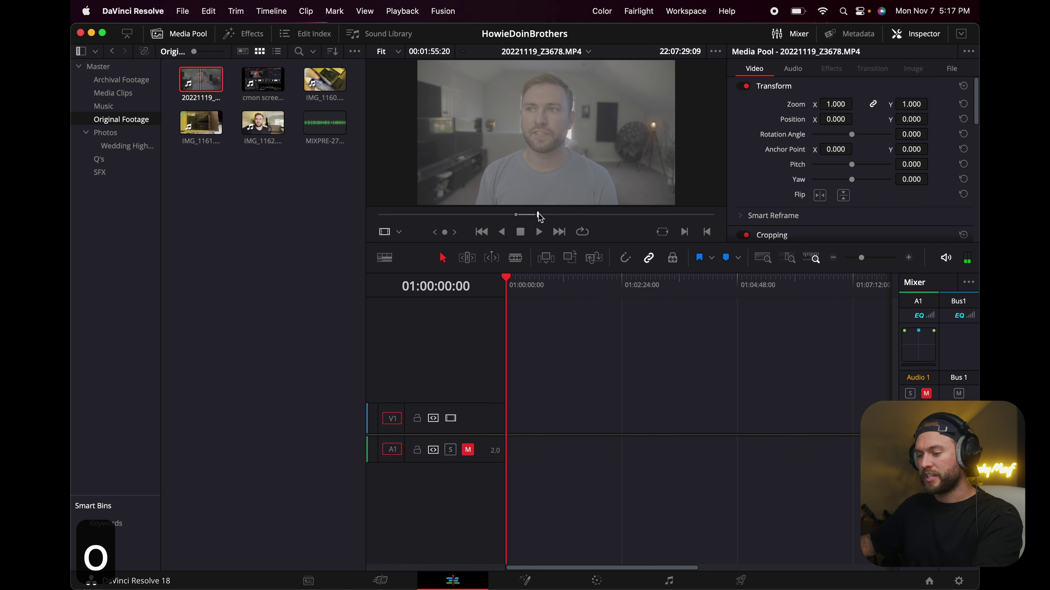
key("F9")
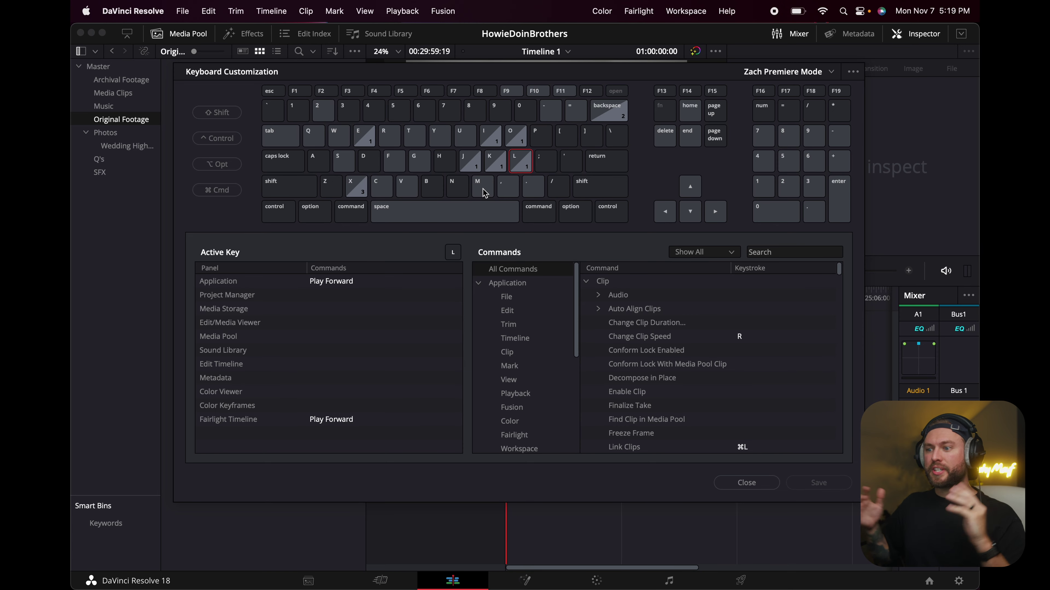
Review the J, K and L playback shortcuts in Keyboard Customization and close it
left_click(480, 162)
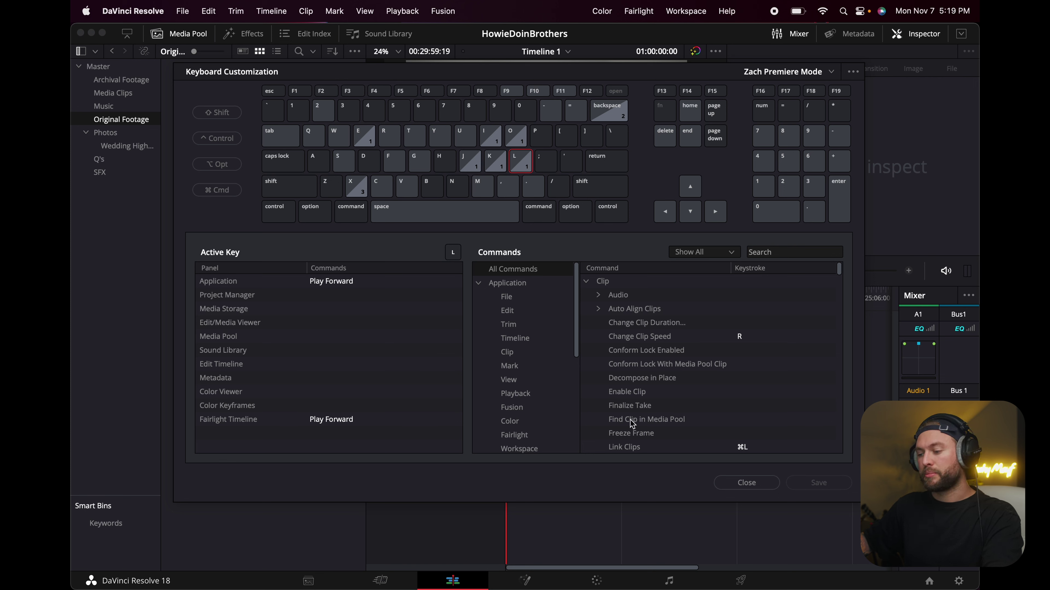
left_click(740, 485)
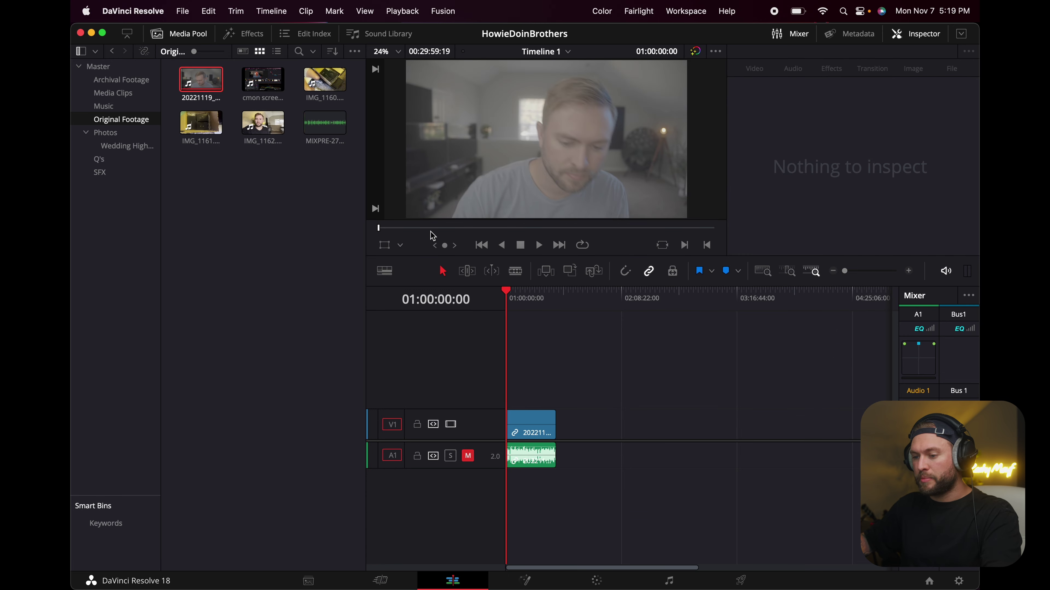
Mark an in-to-out range of about 7 minutes 18 seconds on the timeline, ending at 01:16:44:11
left_click(430, 232)
left_click_drag(455, 232, 567, 232)
key("i")
key("o")
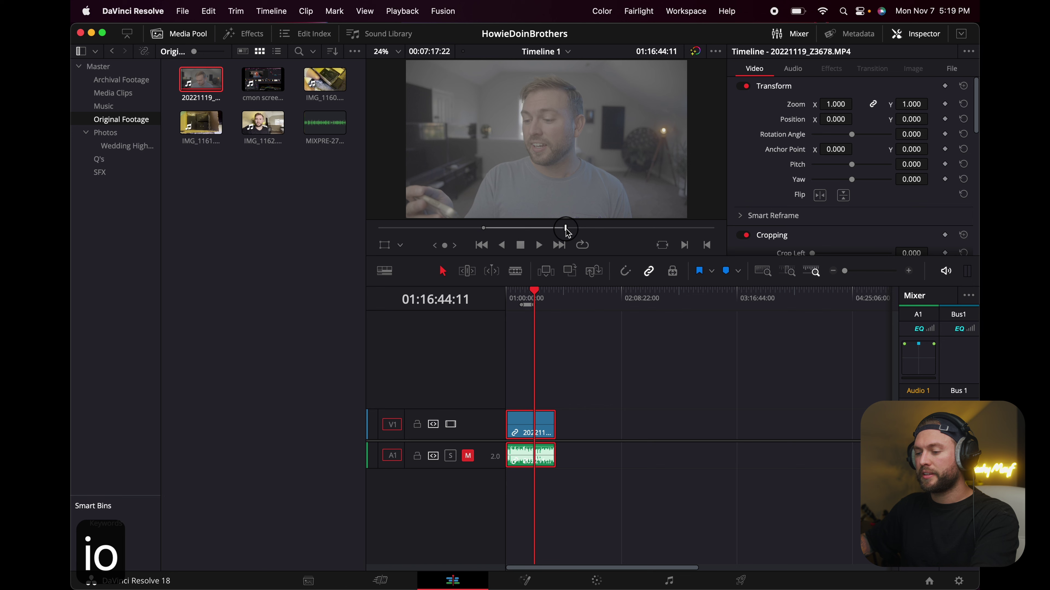
Move the playhead to 01:02:49:16 and shuttle the timeline backward and forward, raising the forward playback speed to 2x
left_click(410, 231)
key("j")
key("space")
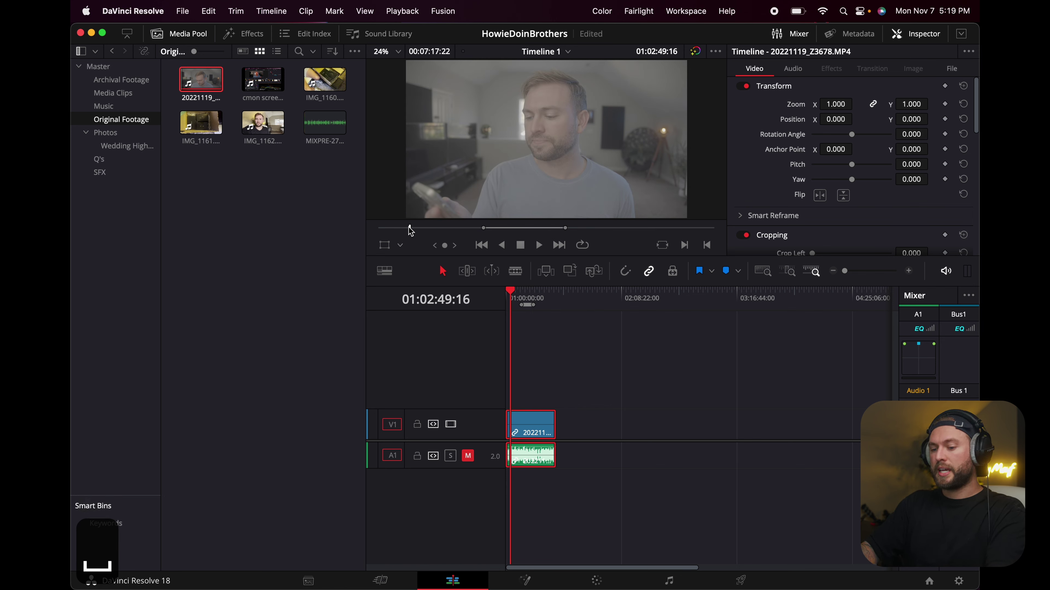
key("j")
key("k")
key("l")
key("k")
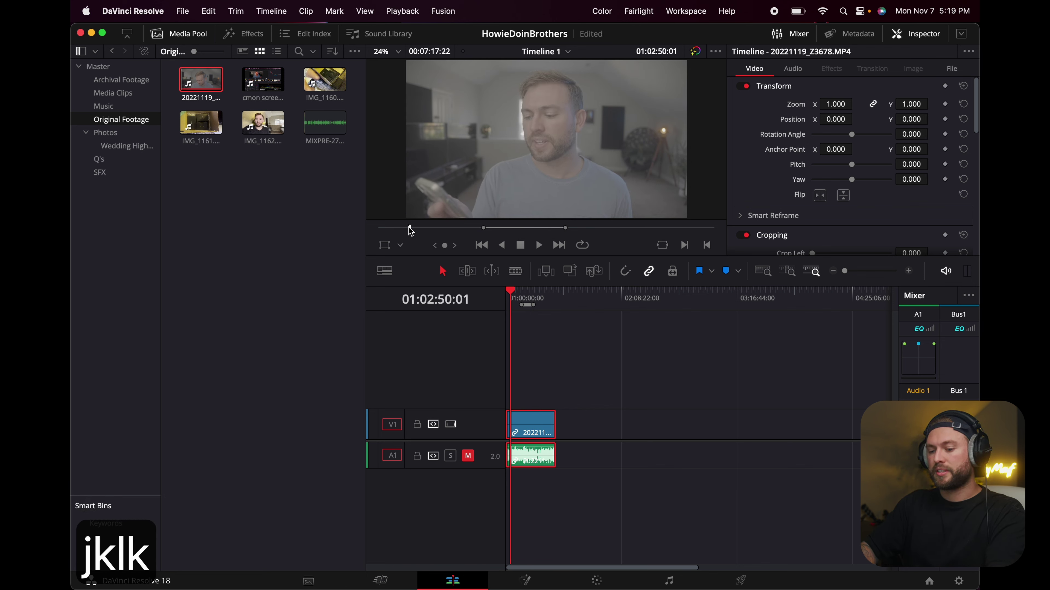
key("l")
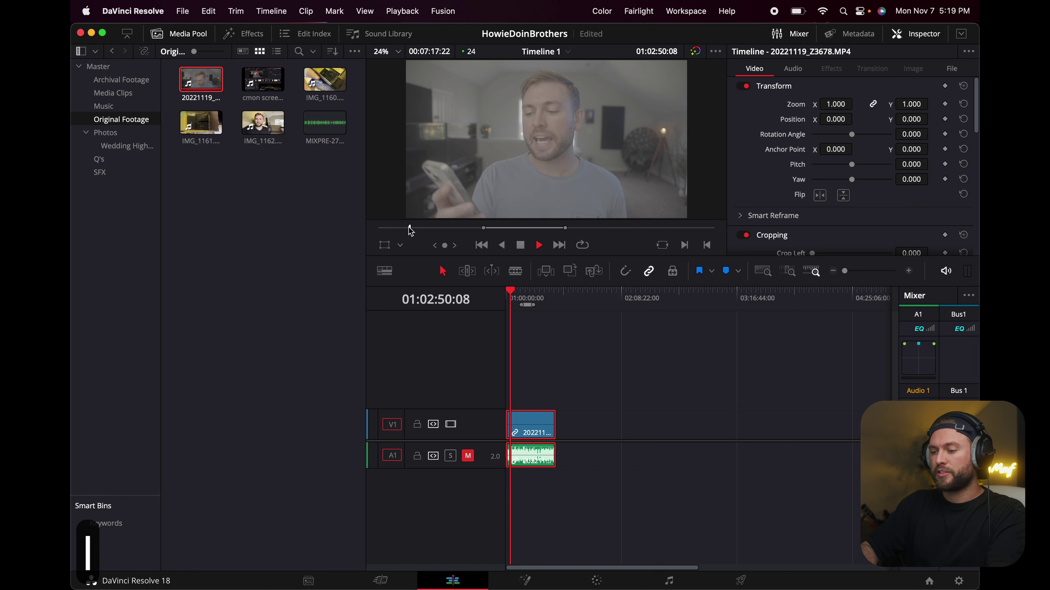
key("l")
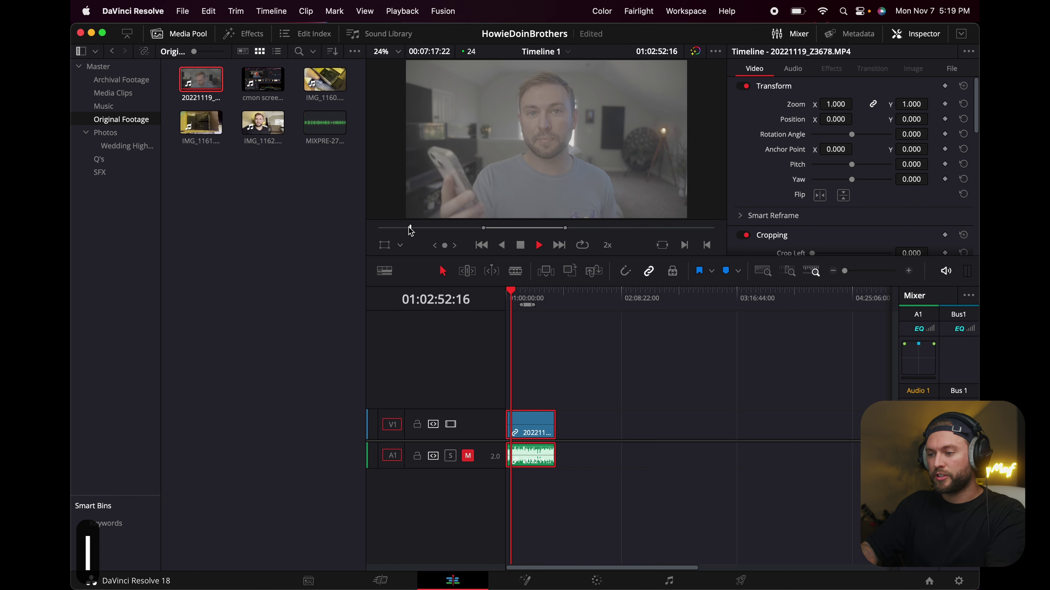
key("k")
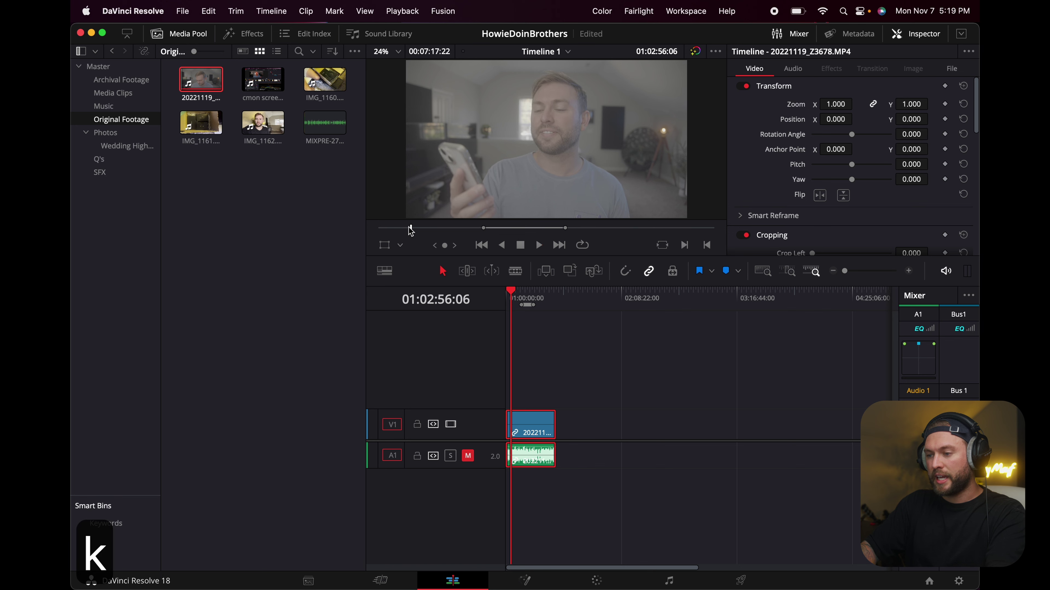
Shuttle the timeline in reverse and in fast-forward playback, raising the speed to 8x
key("j")
key("j")
key("j")
key("l")
key("l")
key("l")
key("l")
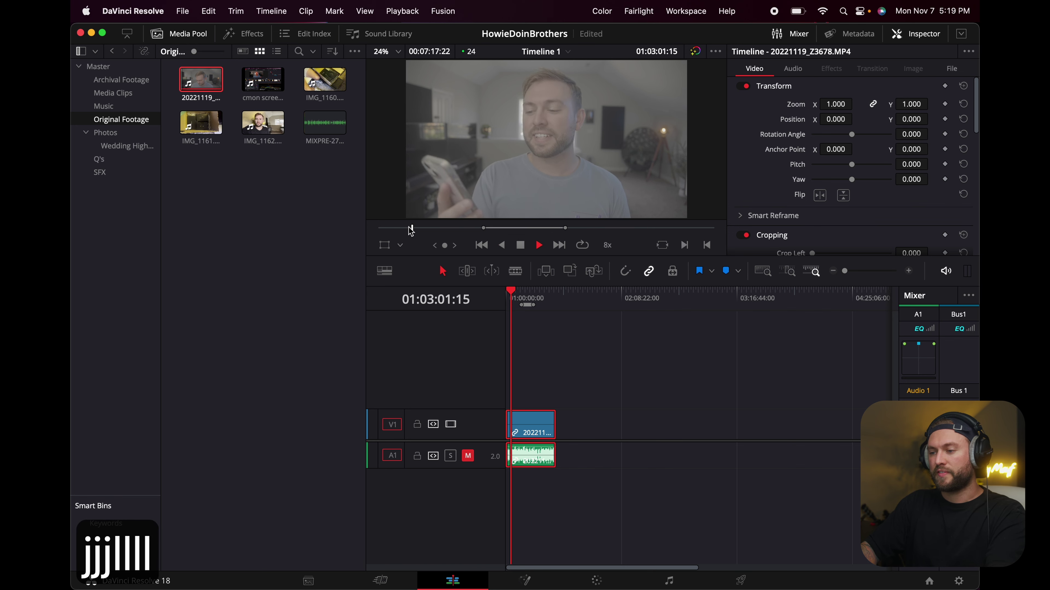
key("j")
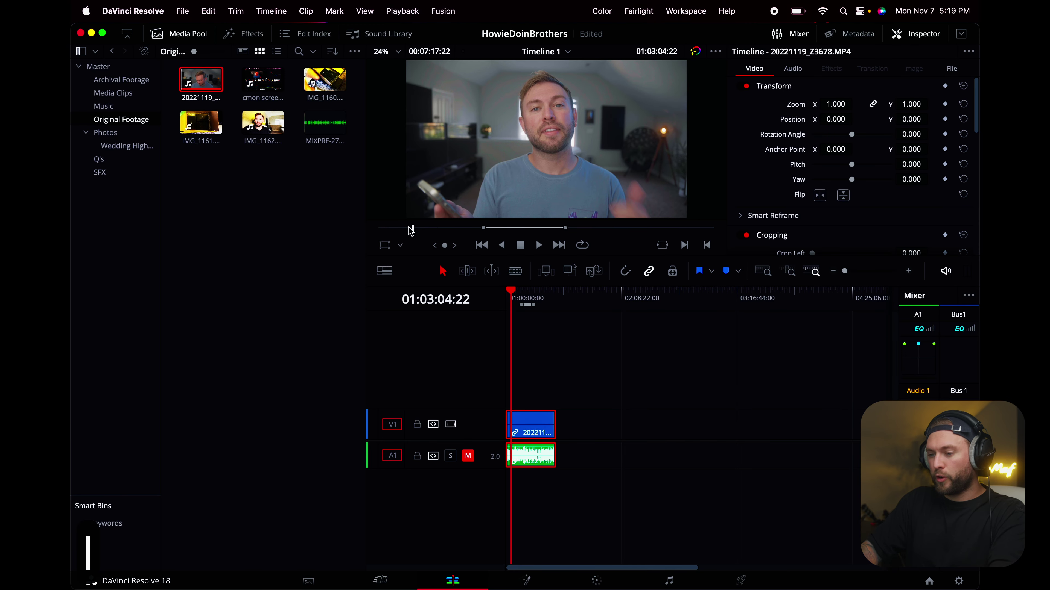
Mark new in and out points on the timeline and append 20221119_Z3678.MP4 to the end of the sequence twice
key("l")
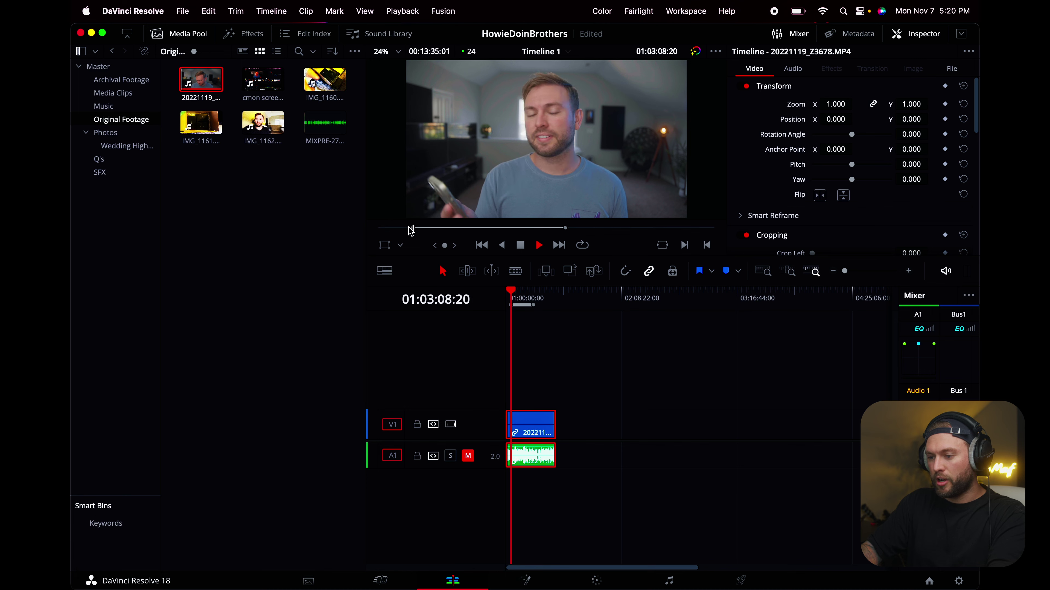
key("shift+F12")
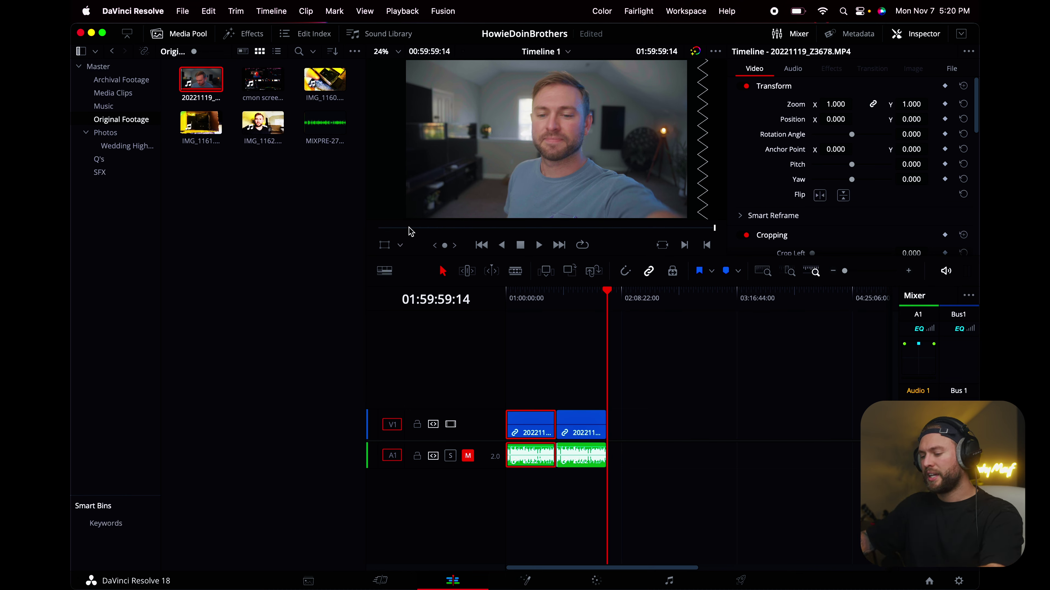
left_click_drag(412, 230, 530, 232)
key("o")
key("shift+F12")
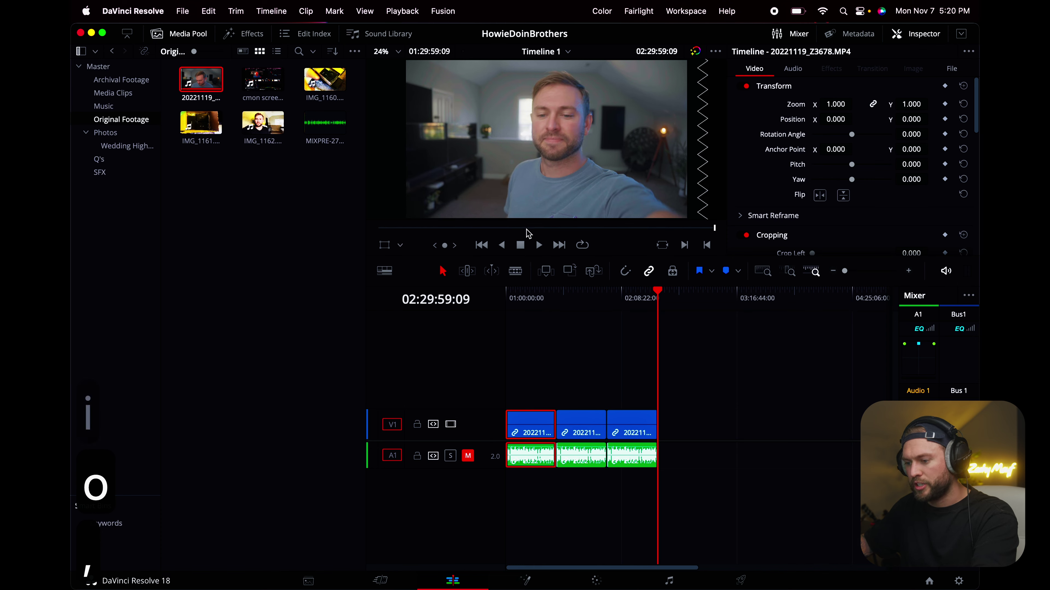
Select the second and third clips on the timeline together with their audio and delete them
left_click_drag(575, 327, 668, 446)
key("BackSpace")
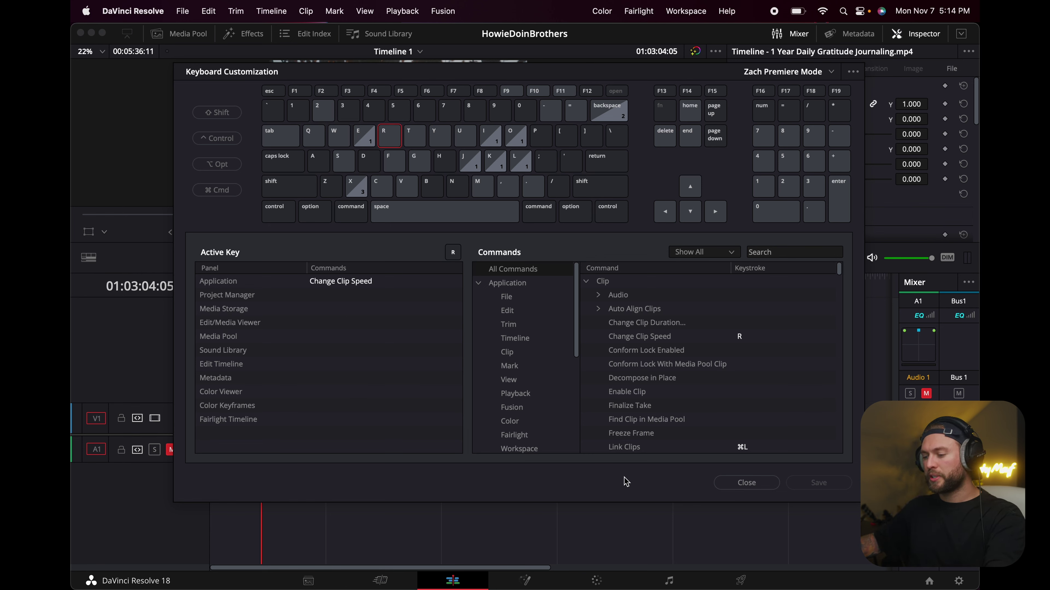
Close Keyboard Customization and examine the IMG_1162.MOV clip on the timeline at closer and wider zoom levels
left_click(726, 483)
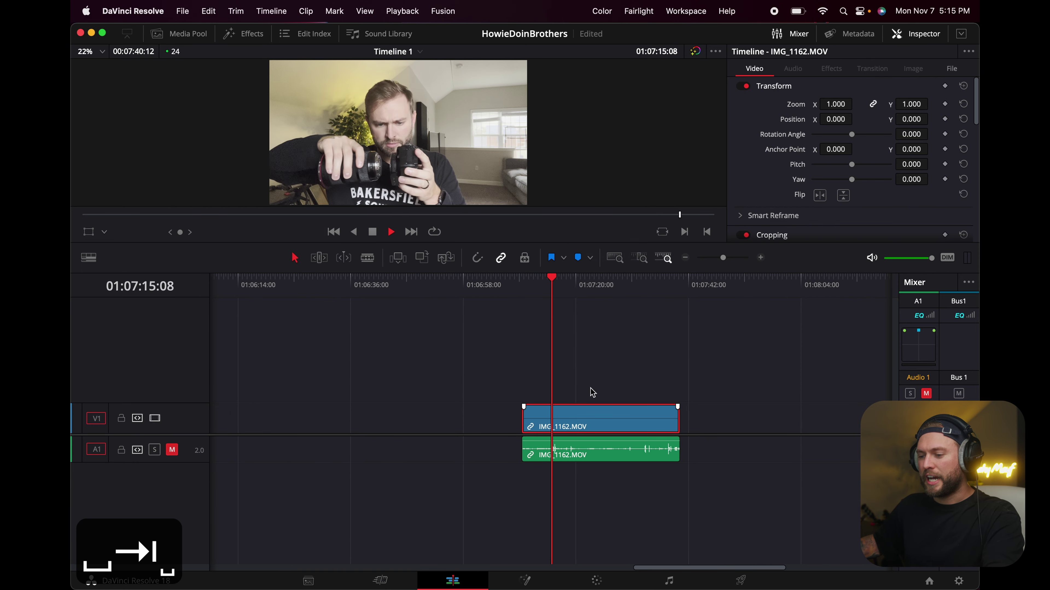
key("space")
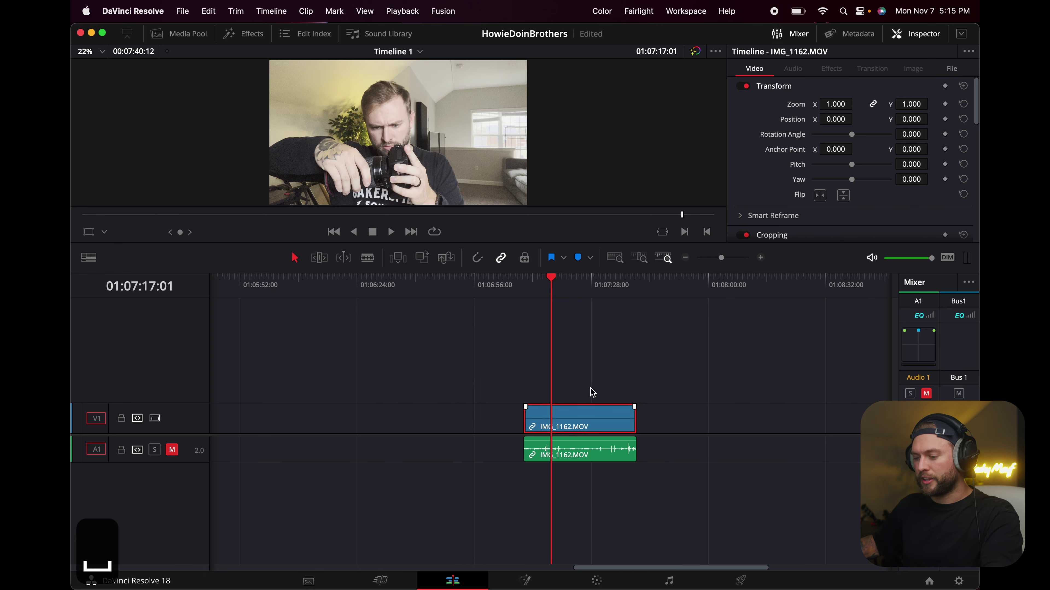
scroll(591, 395, "down", 3)
scroll(592, 396, "up", 2)
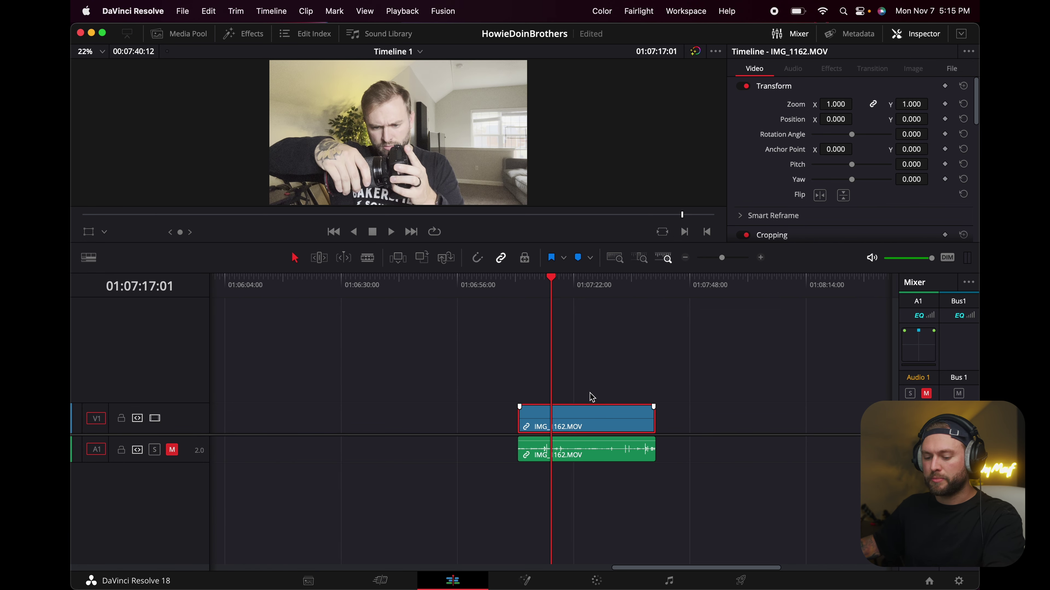
scroll(592, 397, "up", 1)
scroll(592, 397, "down", 1)
scroll(592, 398, "up", 2)
scroll(591, 398, "down", 2)
scroll(592, 399, "up", 1)
scroll(592, 399, "up", 2)
scroll(591, 401, "down", 3)
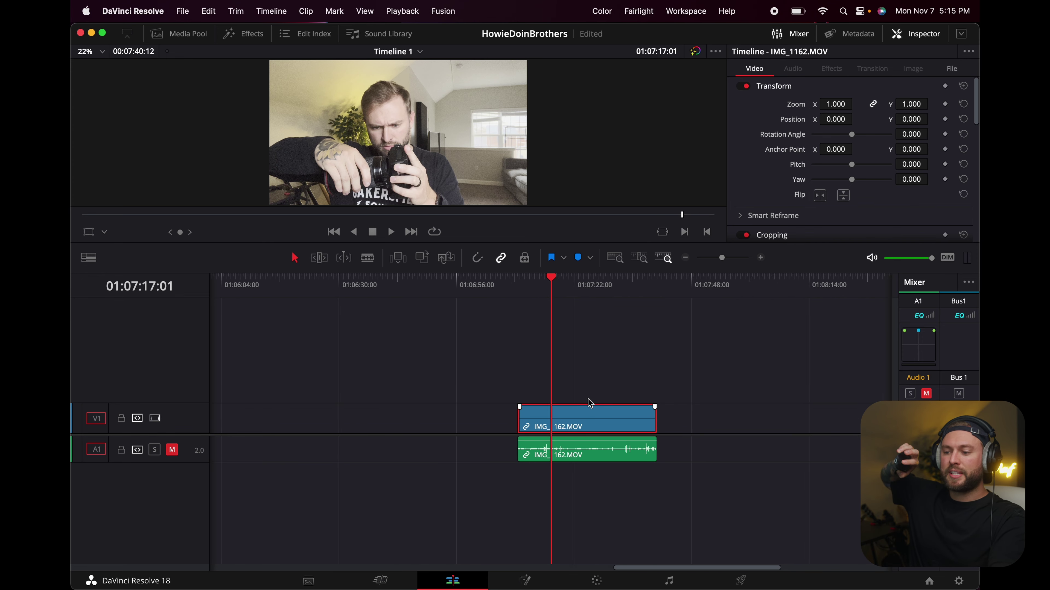
scroll(590, 403, "up", 3)
scroll(590, 403, "down", 2)
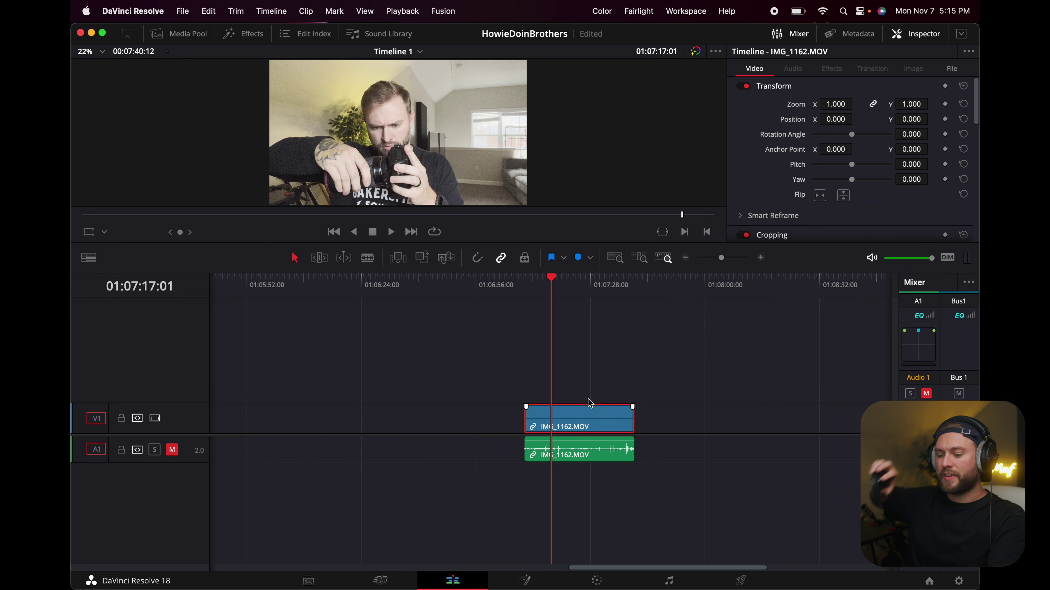
Look over the timeline between the 1 Year Daily Gratitude Journaling clip and IMG_1162.MOV
scroll(591, 400, "left", 5)
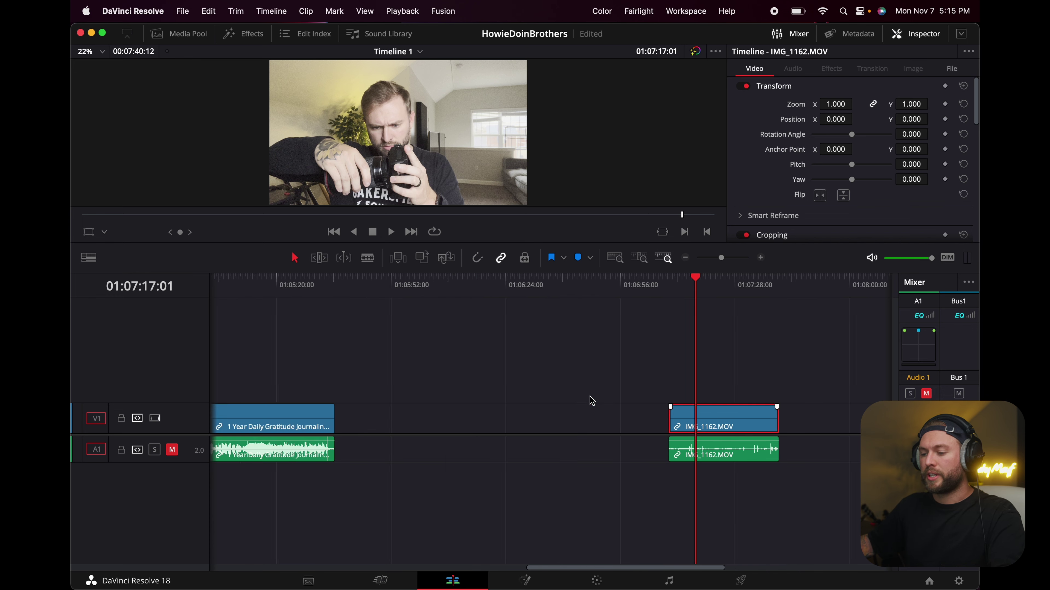
scroll(591, 401, "right", 4)
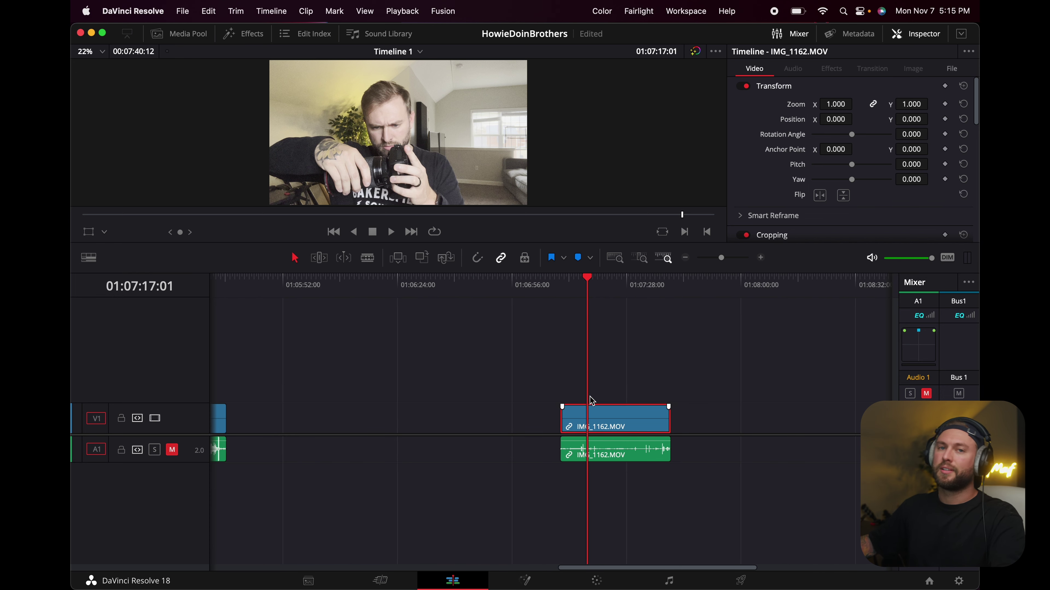
scroll(586, 396, "up", 2)
scroll(586, 397, "down", 3)
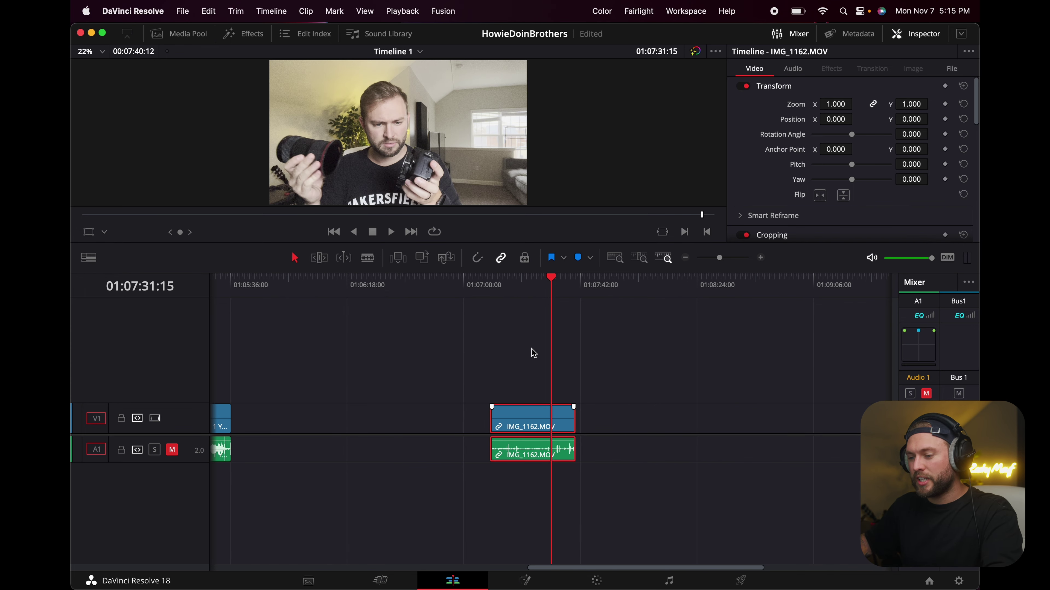
scroll(534, 354, "up", 1)
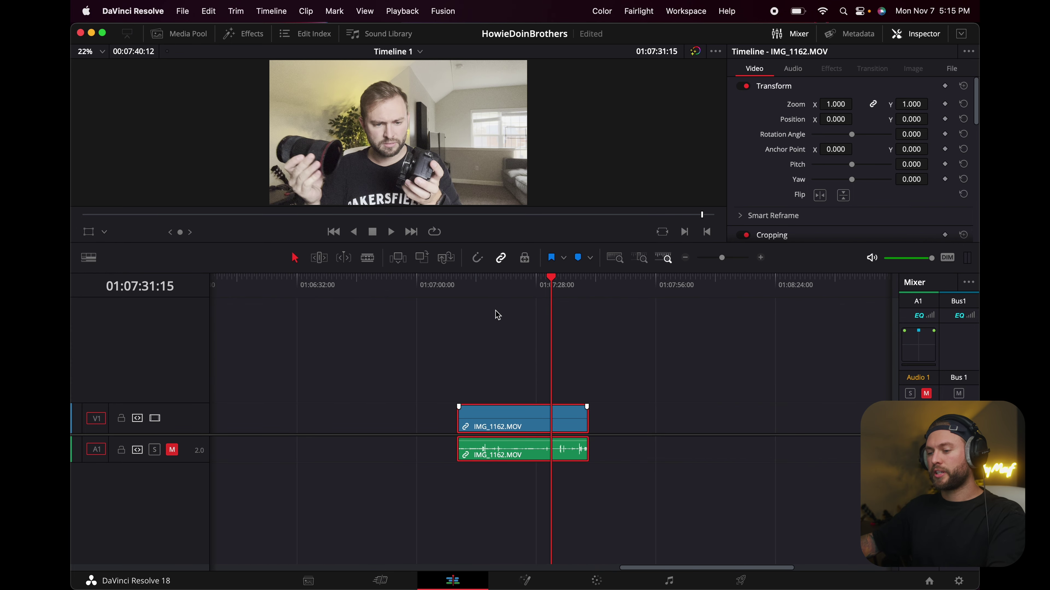
Change the clip speed of IMG_1162.MOV on the timeline to 80% and play it back
key("space")
key("space")
key("r")
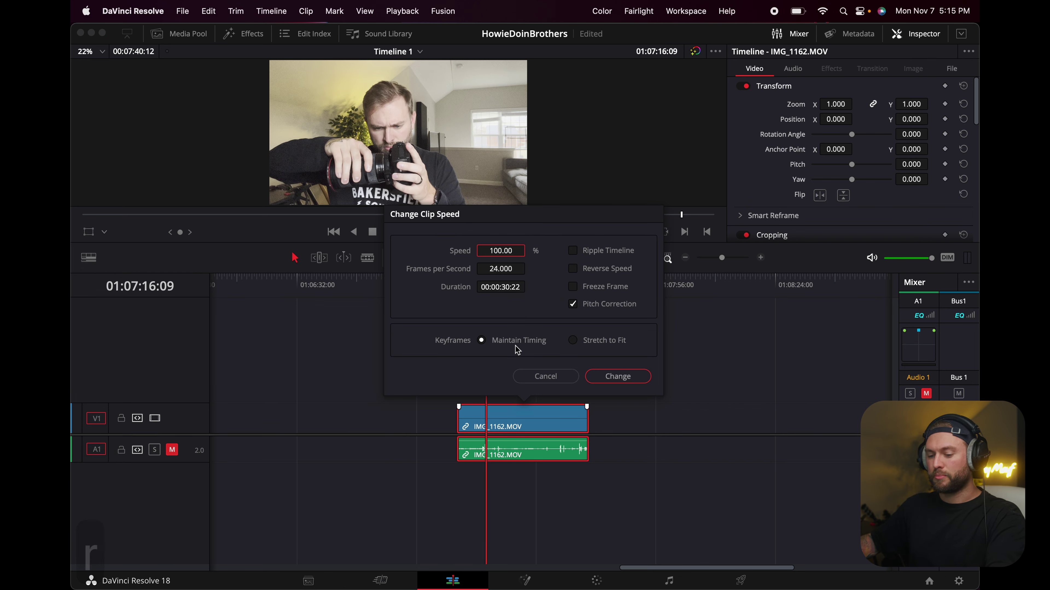
key("Escape")
type("r80")
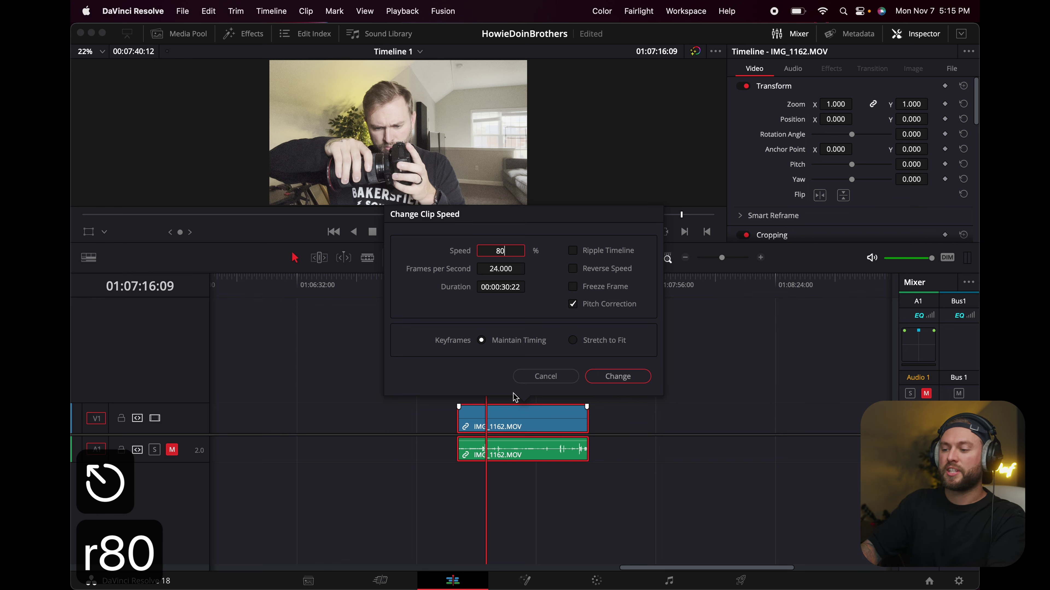
key("Return")
key("space")
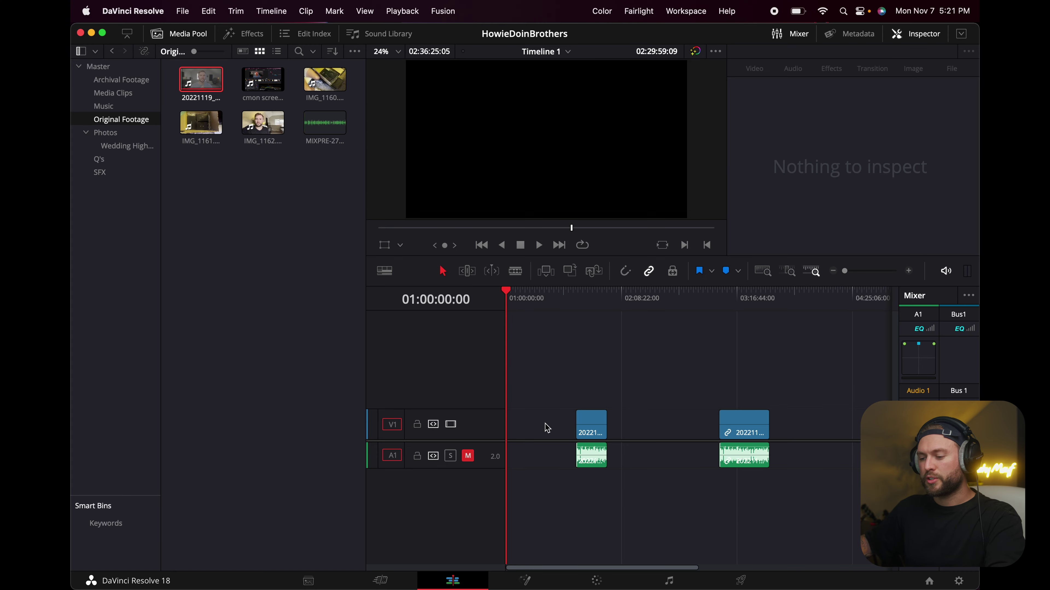
Delete the empty gap before the first clip and the gap between the two clips on V1
left_click(547, 427)
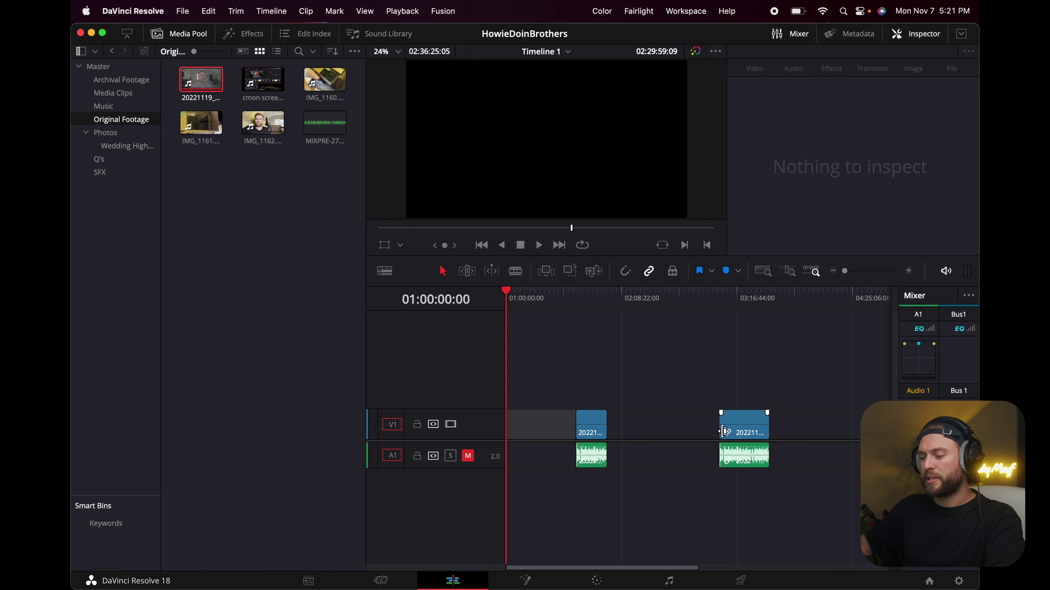
left_click(687, 434)
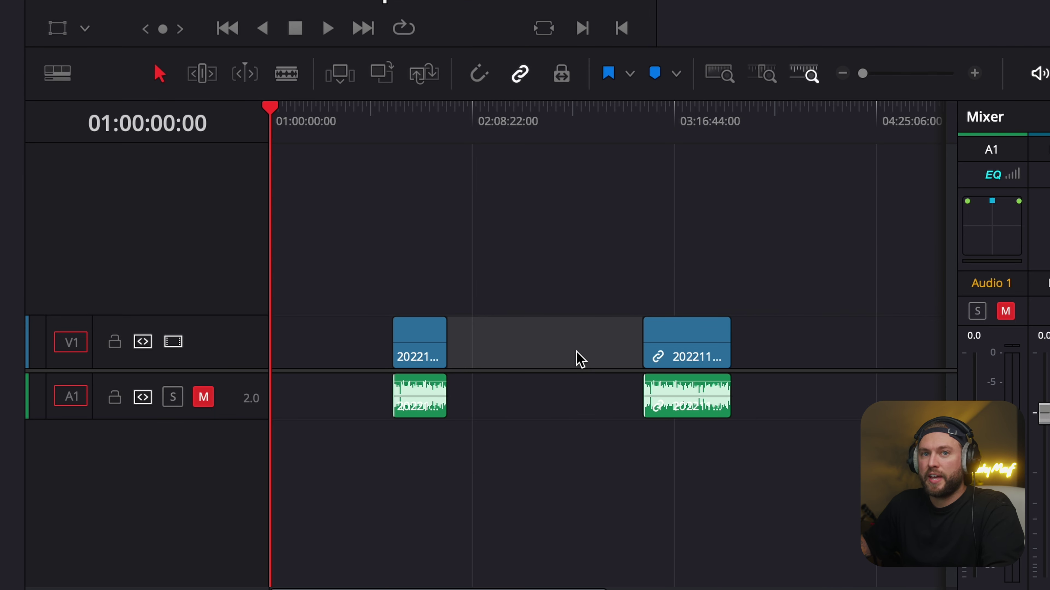
left_click(305, 345)
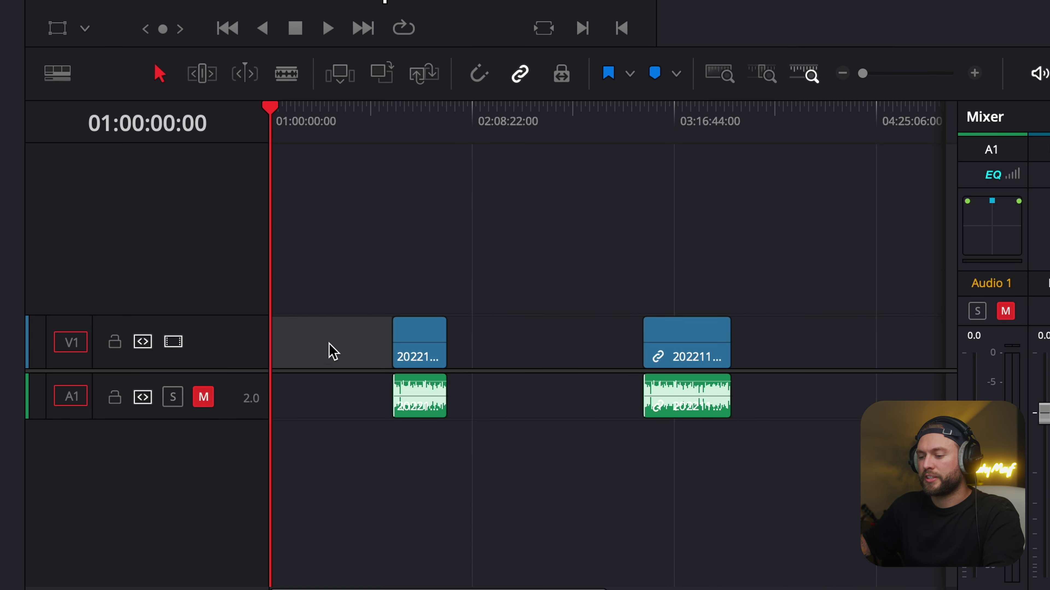
key("Delete")
left_click(391, 352)
key("Delete")
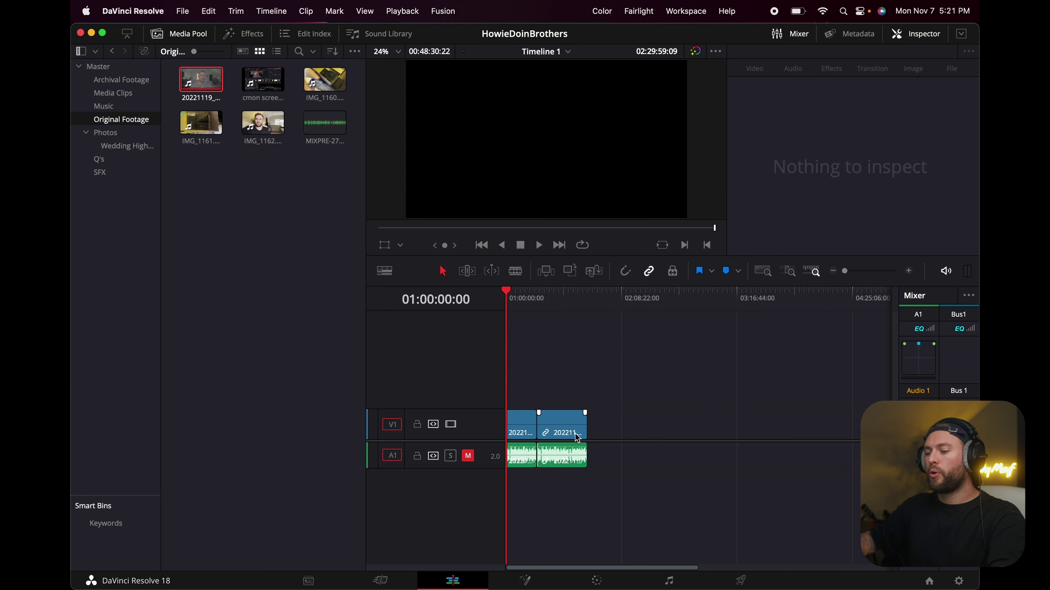
Pull the second clip away from the first, turn on snapping, and move it back against the first clip's end
left_click_drag(379, 359, 429, 359)
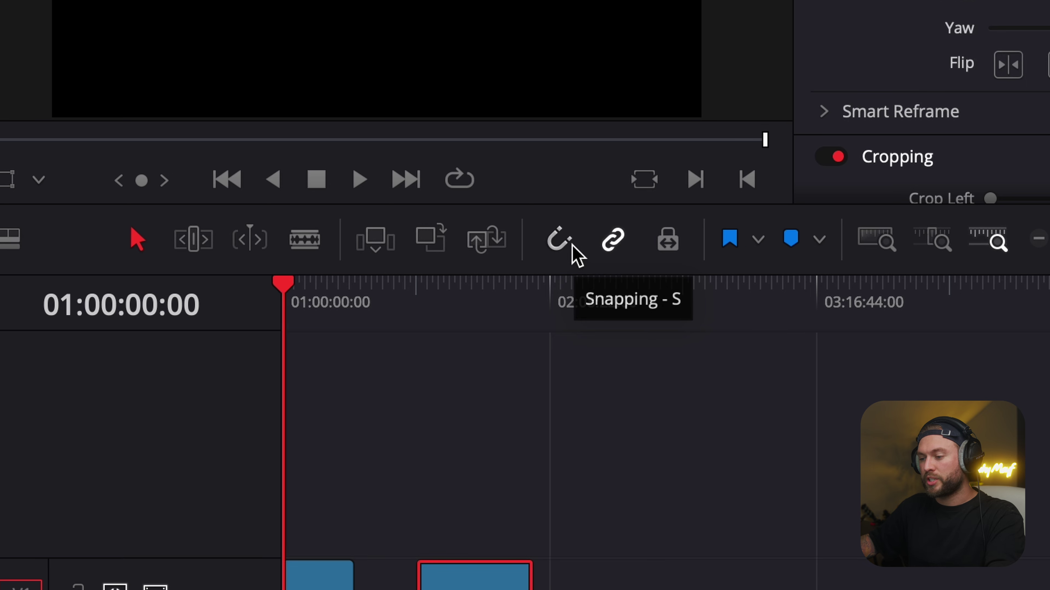
key("s")
left_click_drag(583, 430, 562, 430)
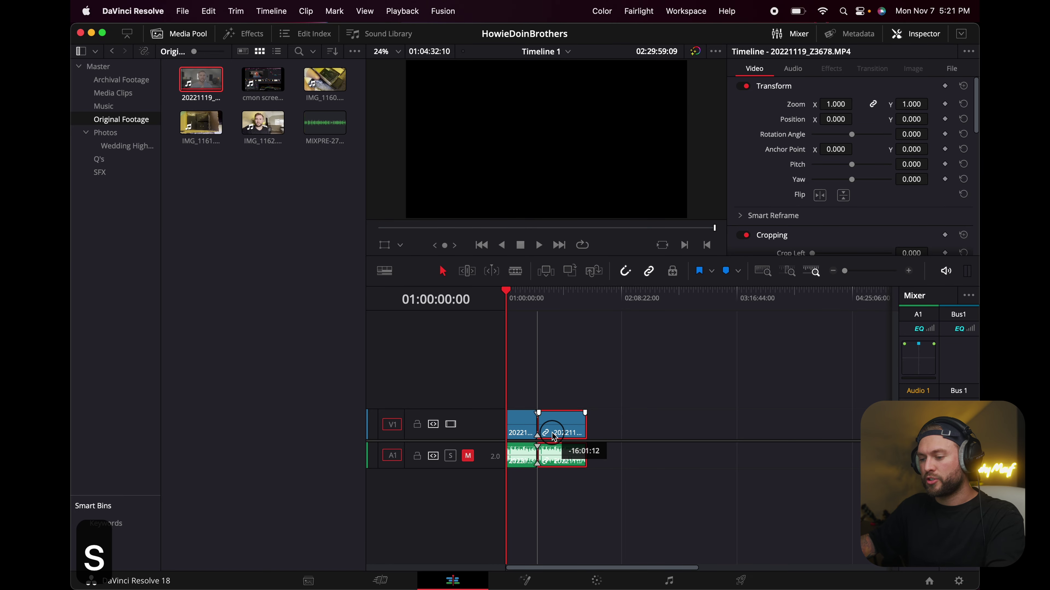
Hide the Media Pool and move the second clip toward the first clip on V1
key("Tab")
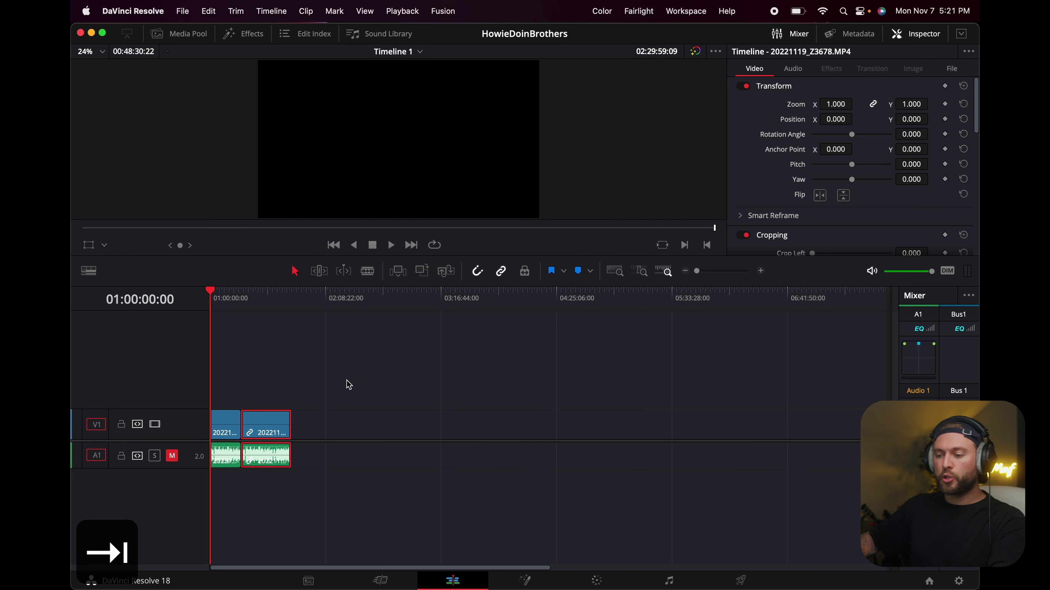
mouse_move(275, 426)
left_mouse_down()
mouse_move(298, 428)
mouse_move(275, 426)
left_mouse_up()
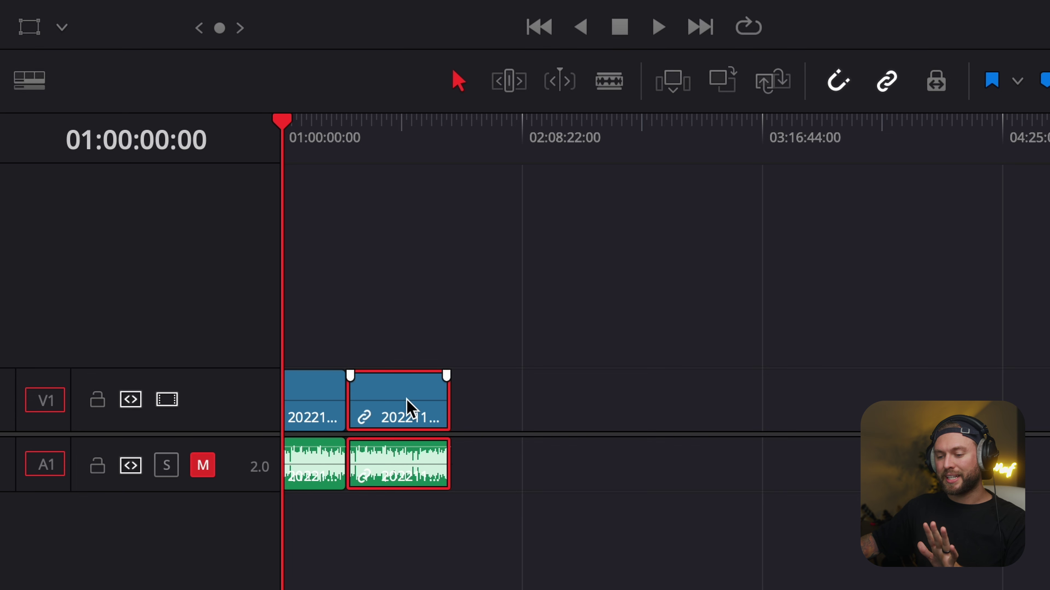
mouse_move(406, 399)
left_mouse_down()
mouse_move(495, 404)
mouse_move(392, 405)
left_mouse_up()
key("n")
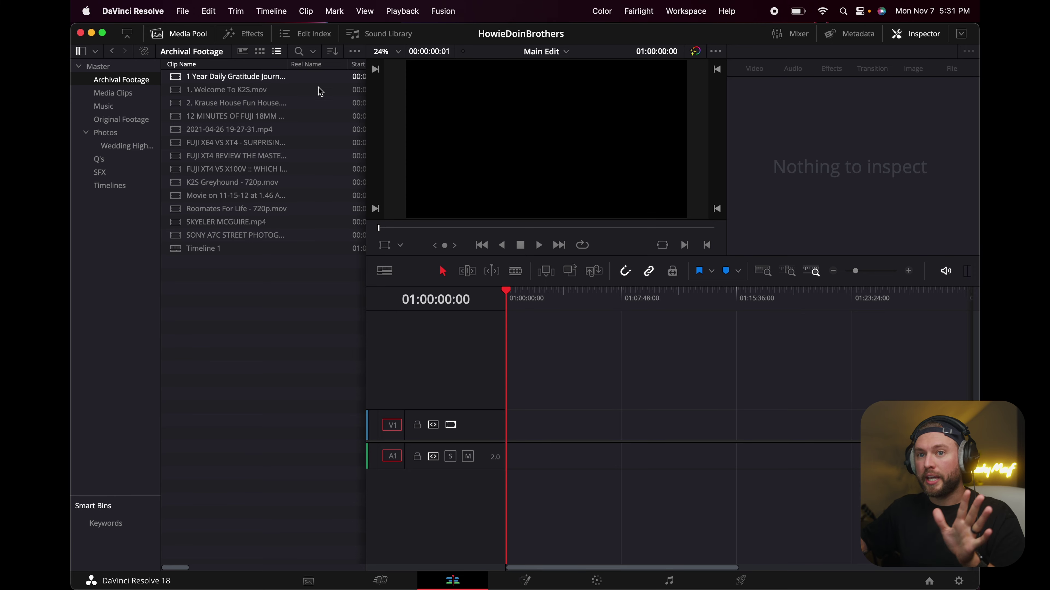
Review the optimized media and proxy media options for all items in the Archival Footage bin, without generating anything
left_click_drag(241, 298, 300, 80)
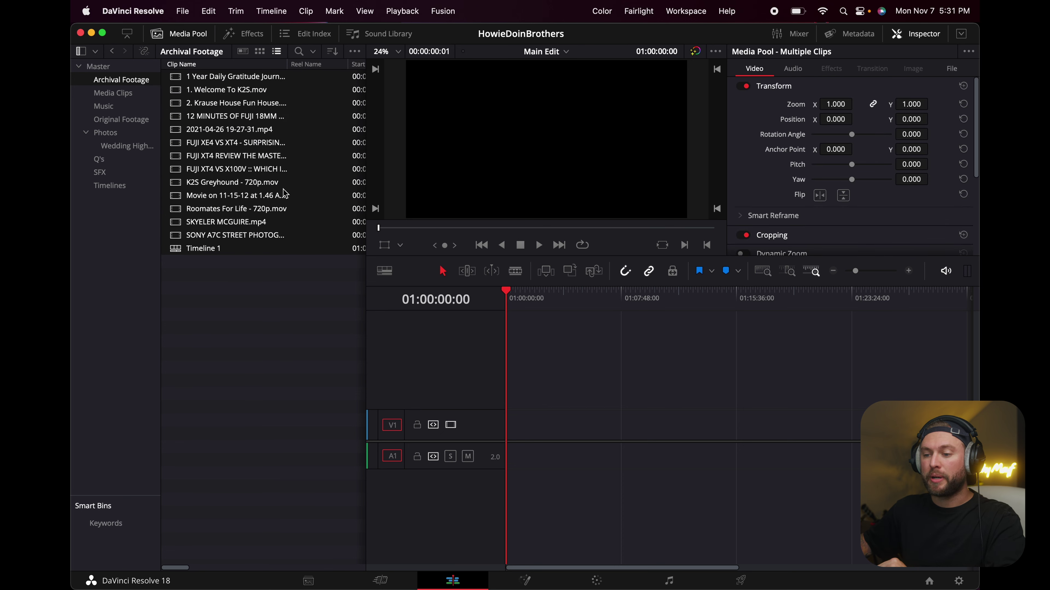
left_click(260, 52)
left_click(277, 51)
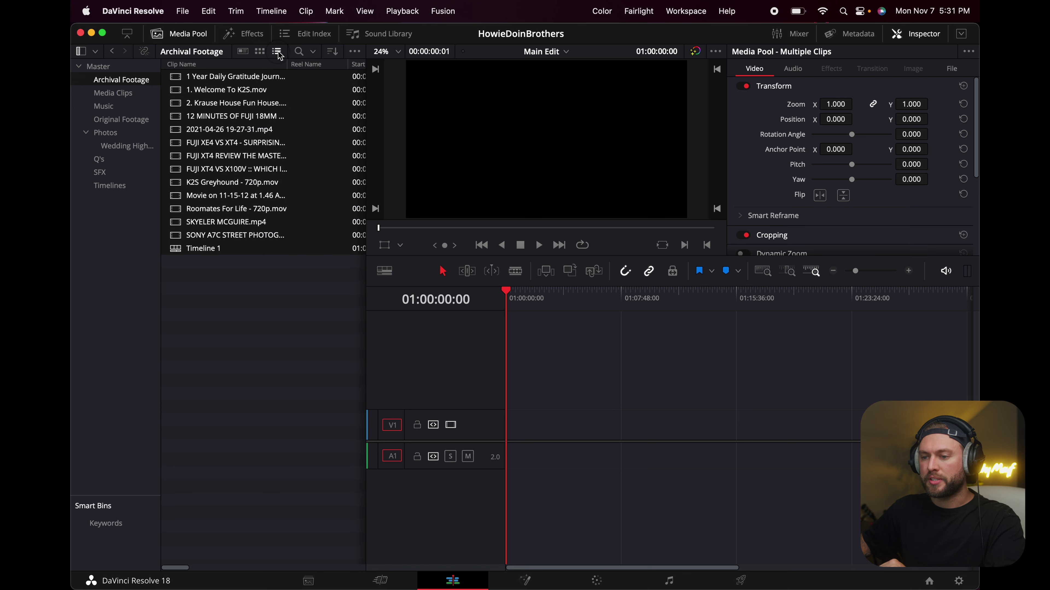
right_click(294, 145)
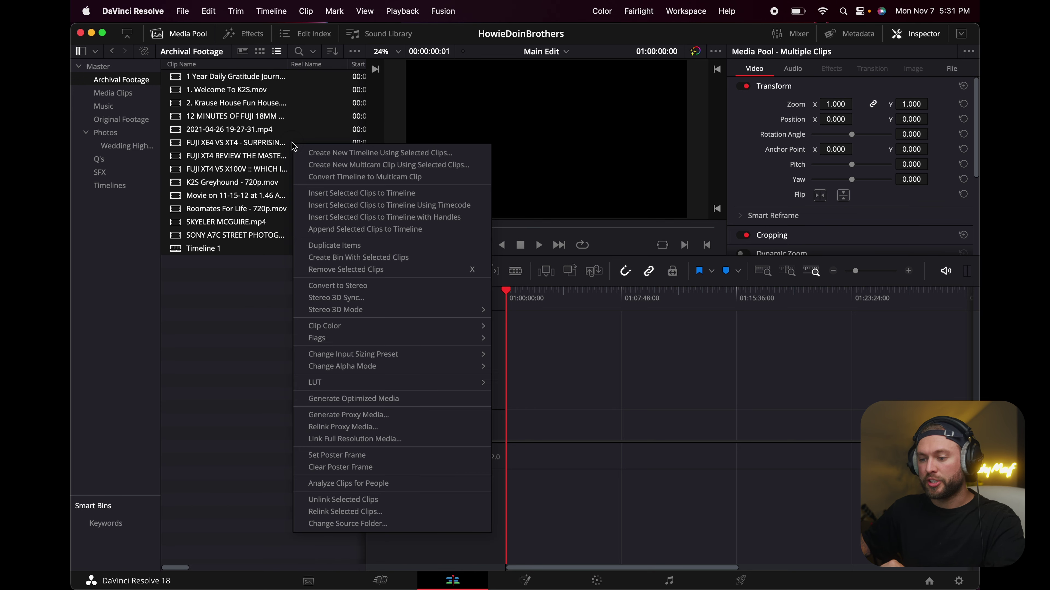
left_click(233, 379)
left_click(240, 330)
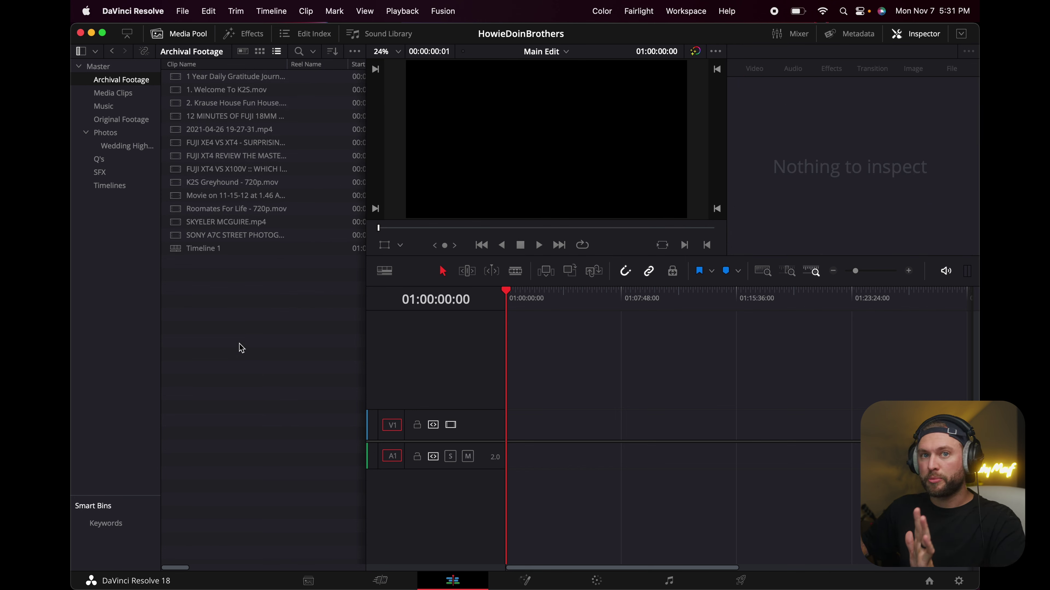
Set the playback proxy handling to Prefer Camera Originals
left_click(392, 6)
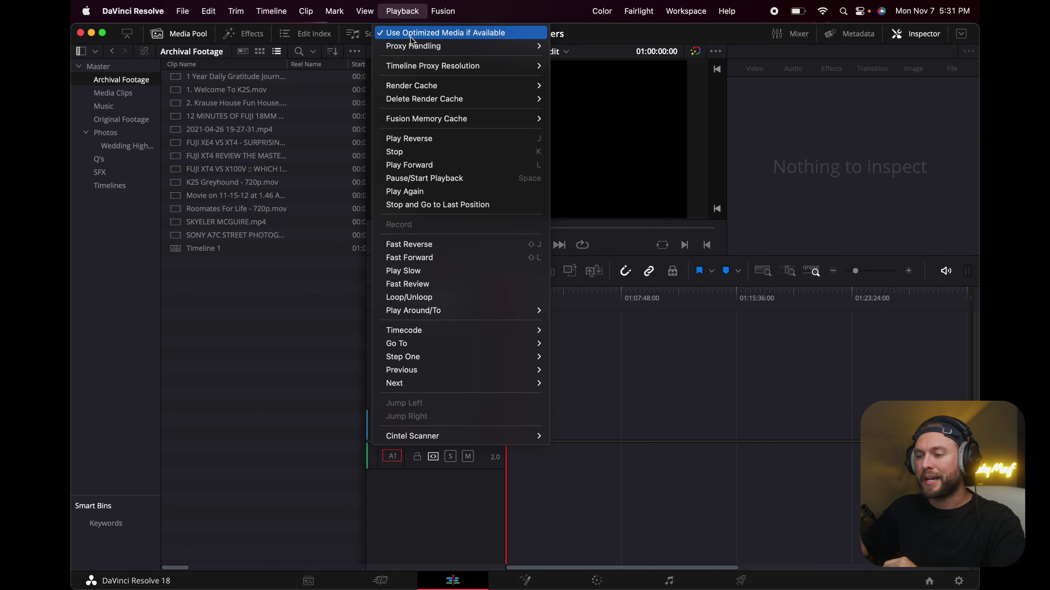
mouse_move(411, 45)
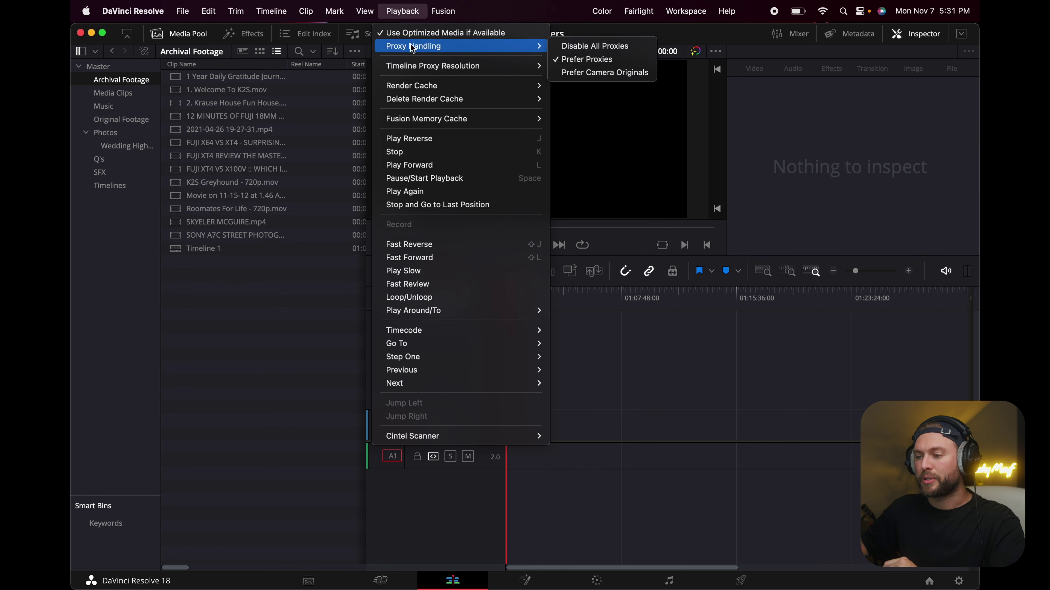
left_click(605, 74)
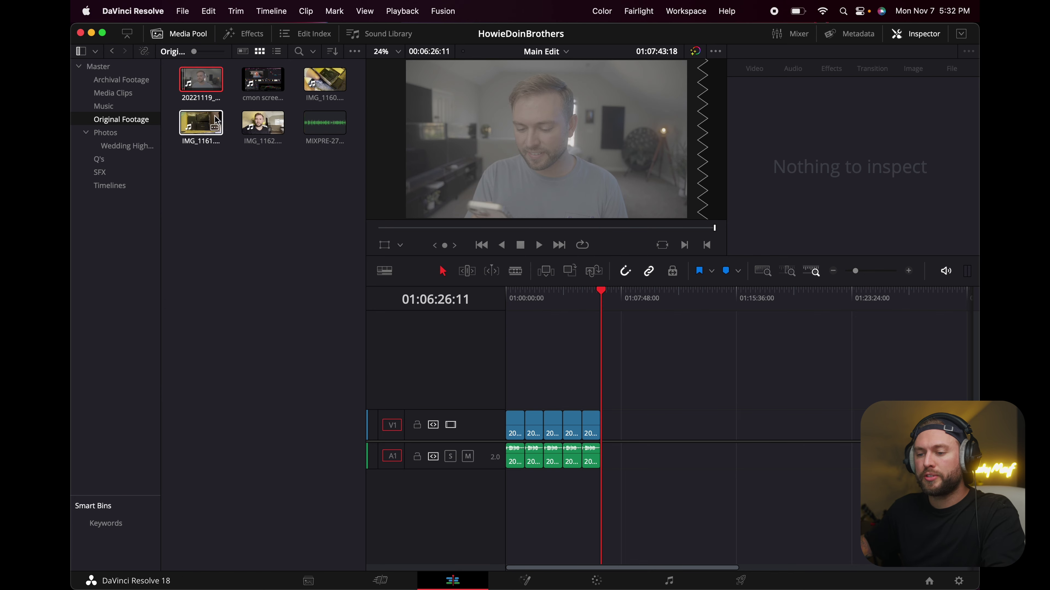
Load IMG_1162.MOV from the Original Footage bin into the source viewer and mark an in and out range on it
left_click(217, 120)
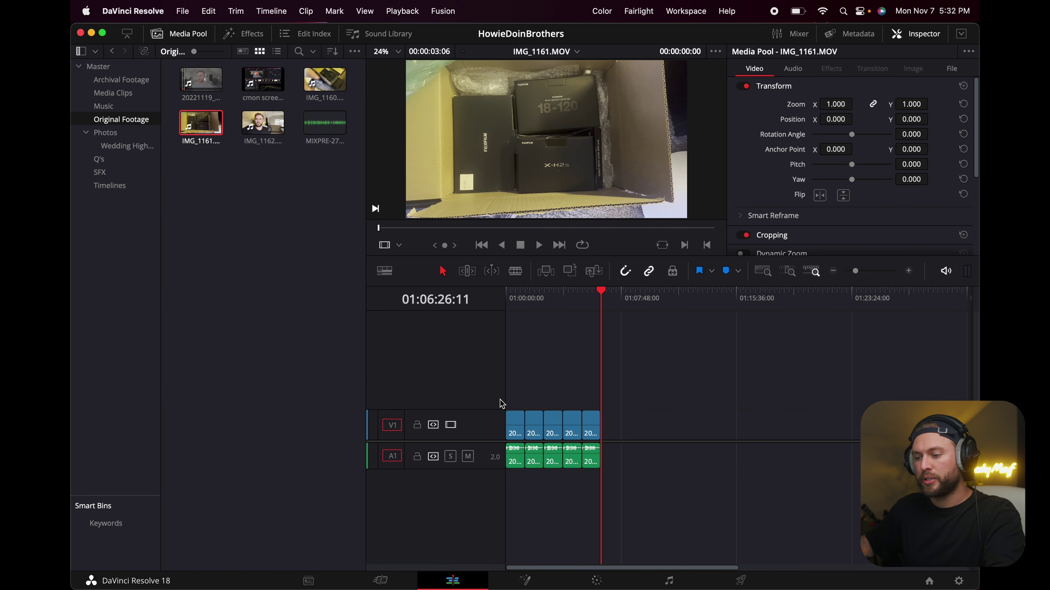
key("i")
key("o")
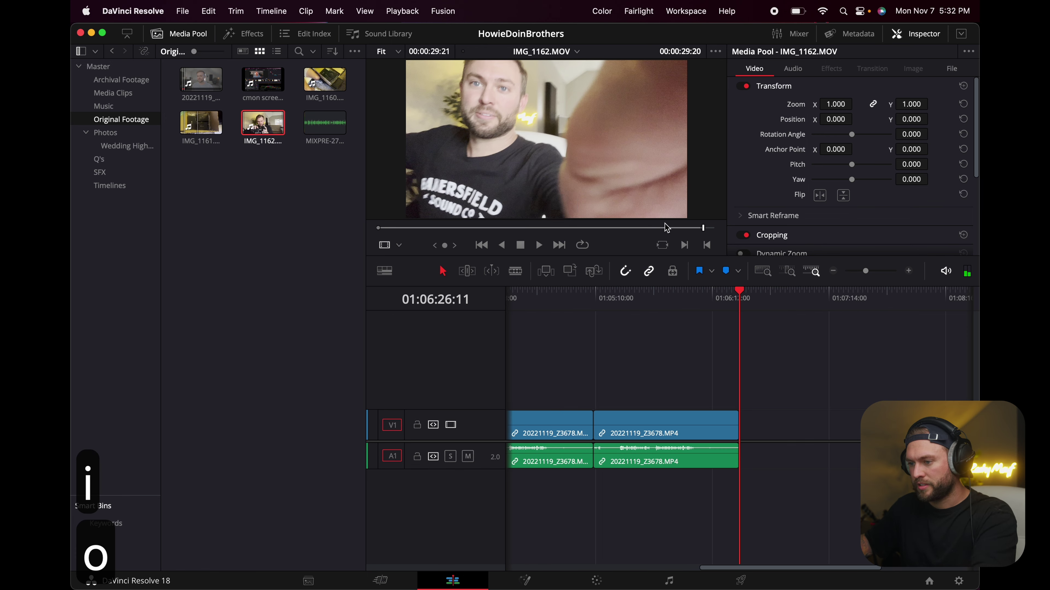
Try adding the marked IMG_1162.MOV range with picture and sound after the last timeline clip, and undo it
left_click_drag(544, 142, 773, 420)
key("super+z")
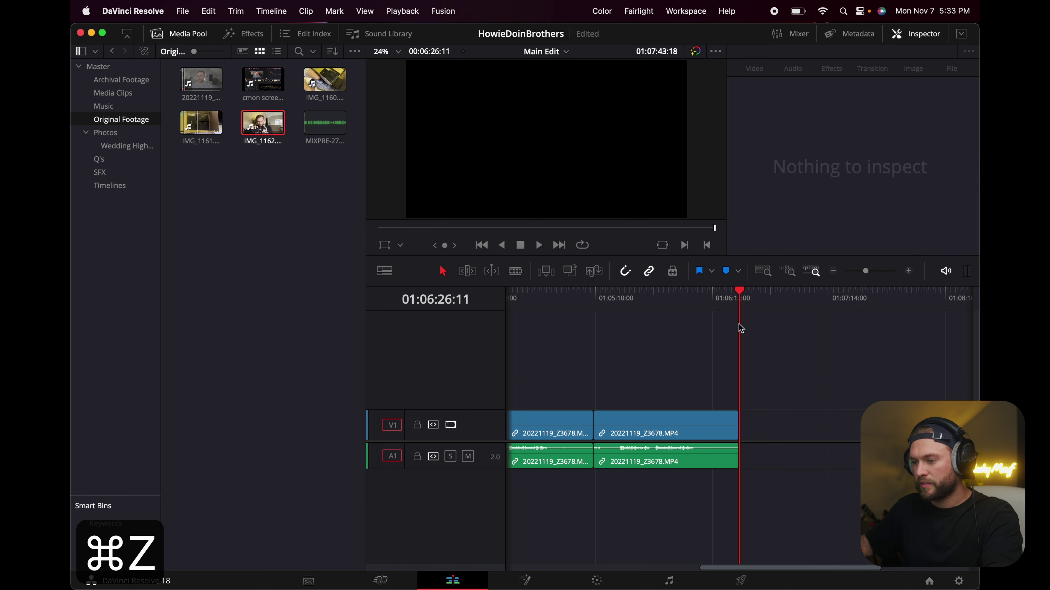
Reload IMG_1162.MOV and place only its video on V2, ending level with the last clip on V1
double_click(269, 120)
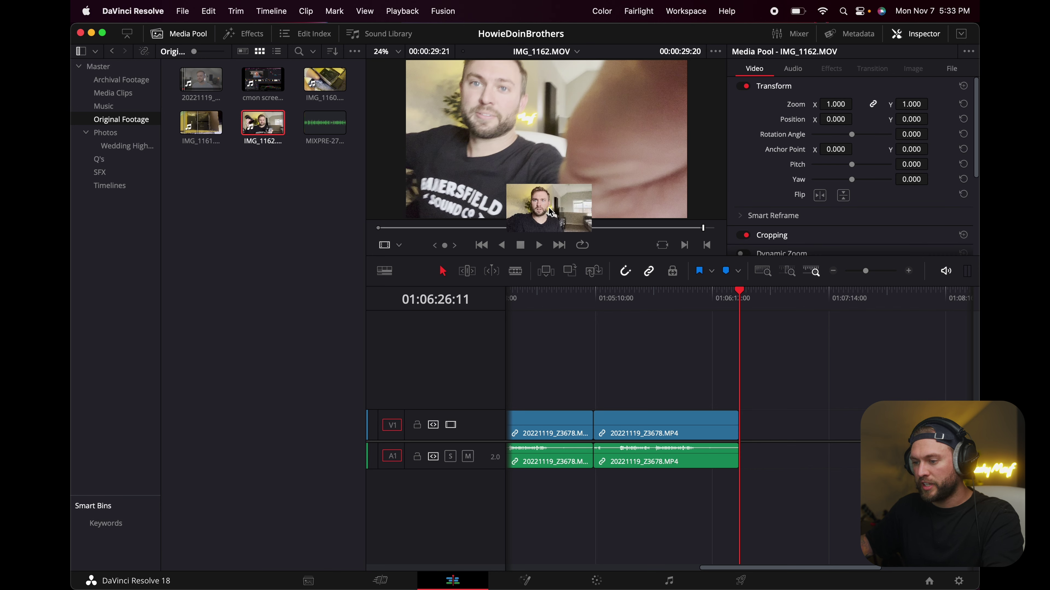
left_click_drag(563, 210, 603, 276)
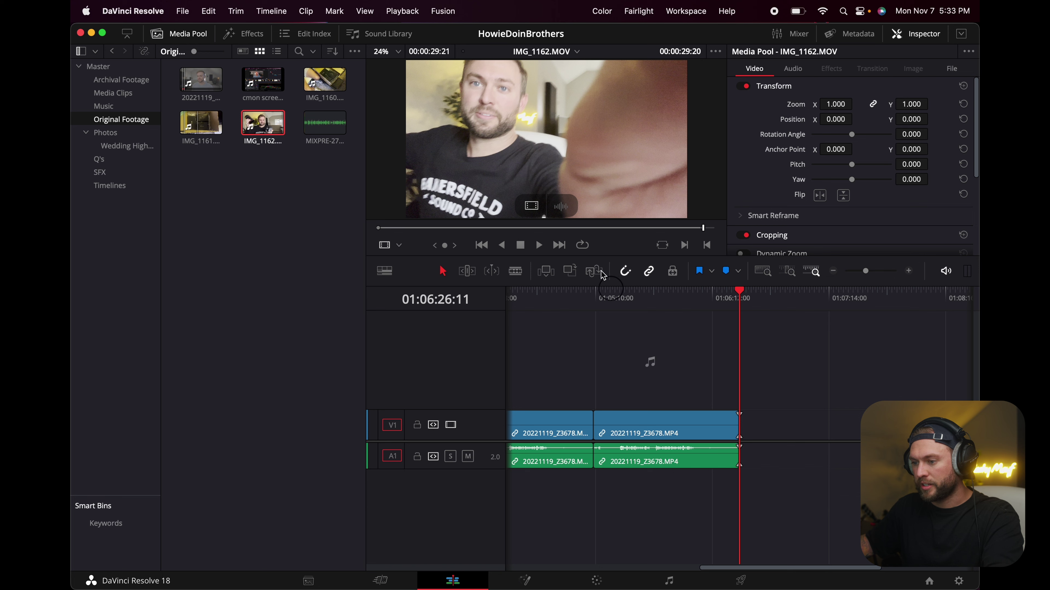
left_click_drag(532, 206, 691, 387)
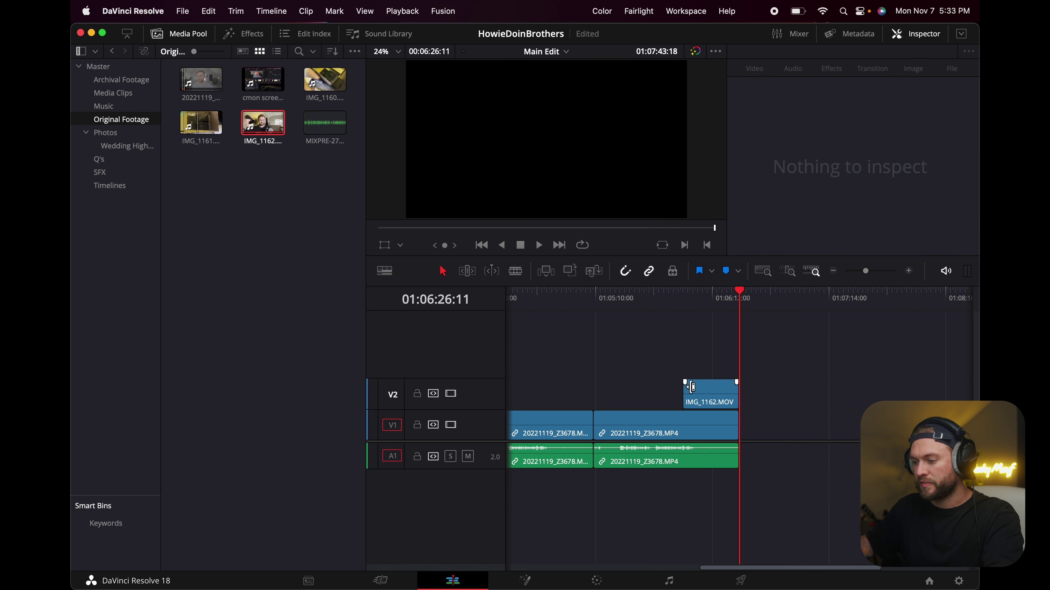
Copy the IMG_1162.MOV clip on V2, delete it, and return the playhead to the start of the timeline
scroll(700, 396, "up", 2)
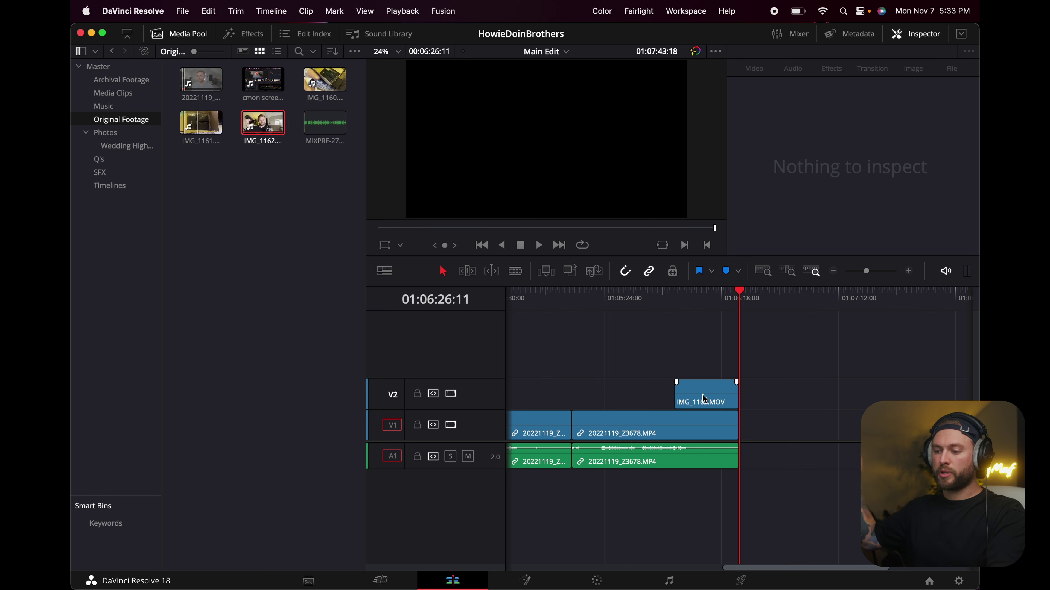
left_click(703, 394)
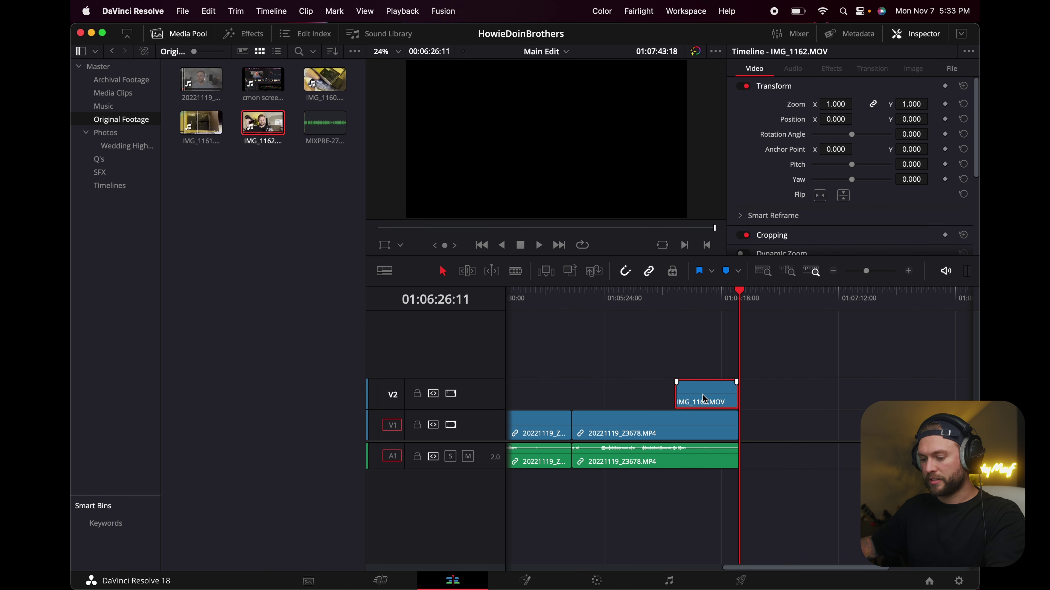
key("super+c")
key("BackSpace")
scroll(691, 403, "down", 3)
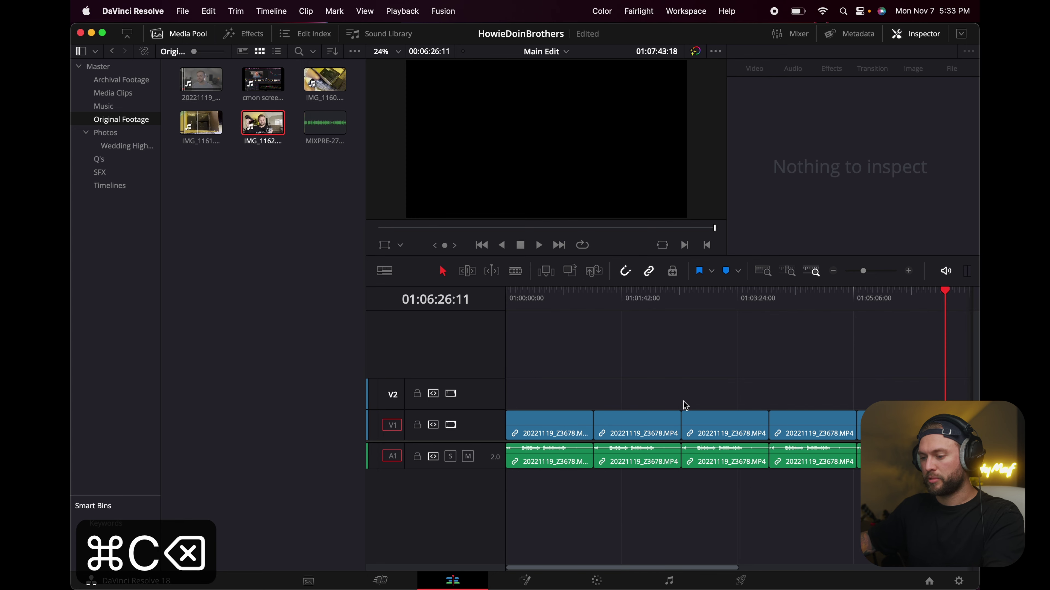
key("Home")
Try pasting the copied clip at the timeline start while V1 is the target track, and undo the paste
key("super+v")
key("super+z")
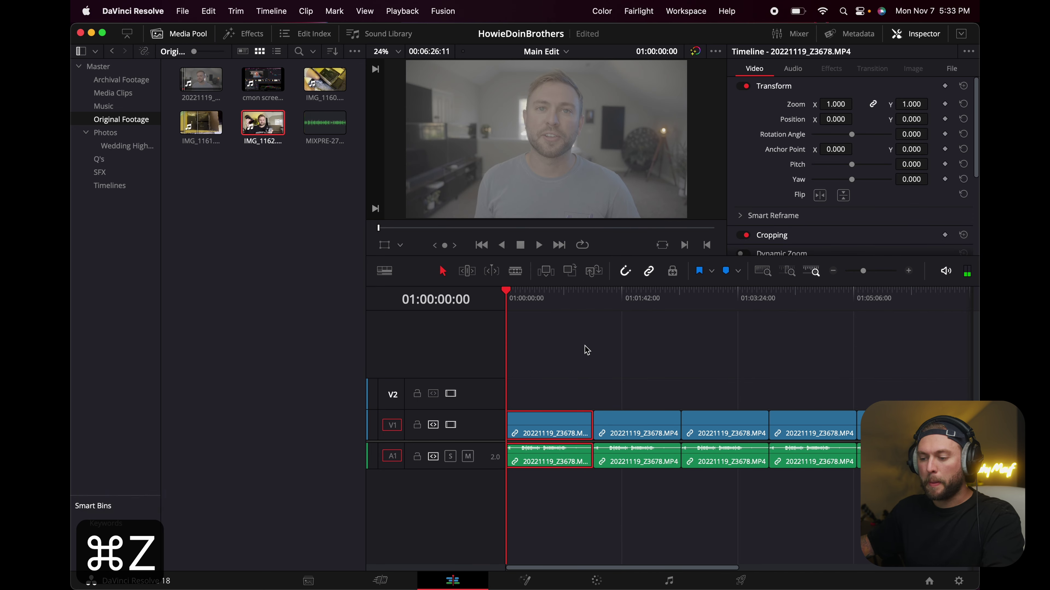
key("super+v")
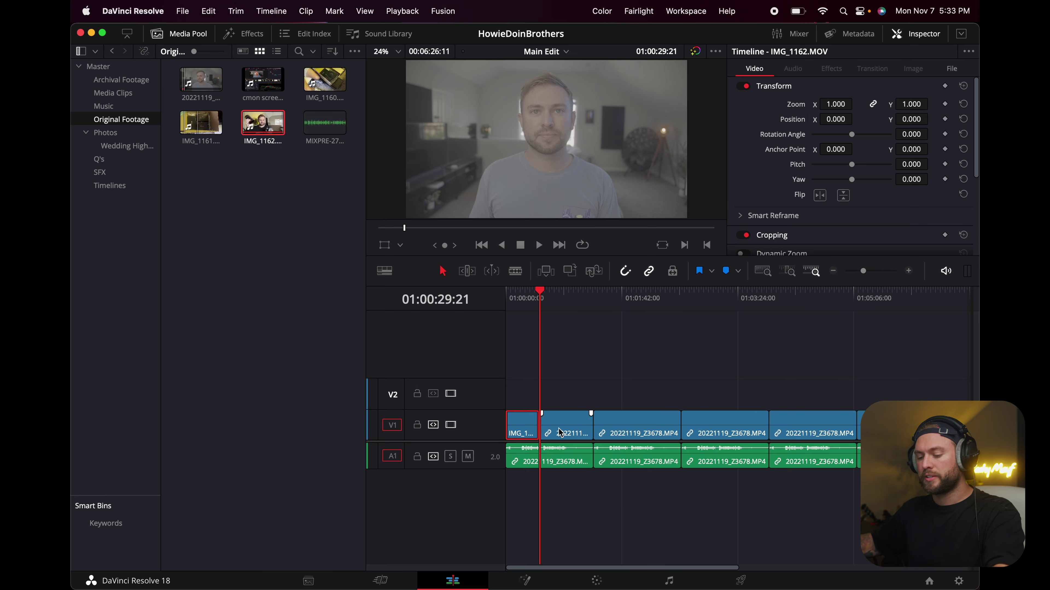
key("super+z")
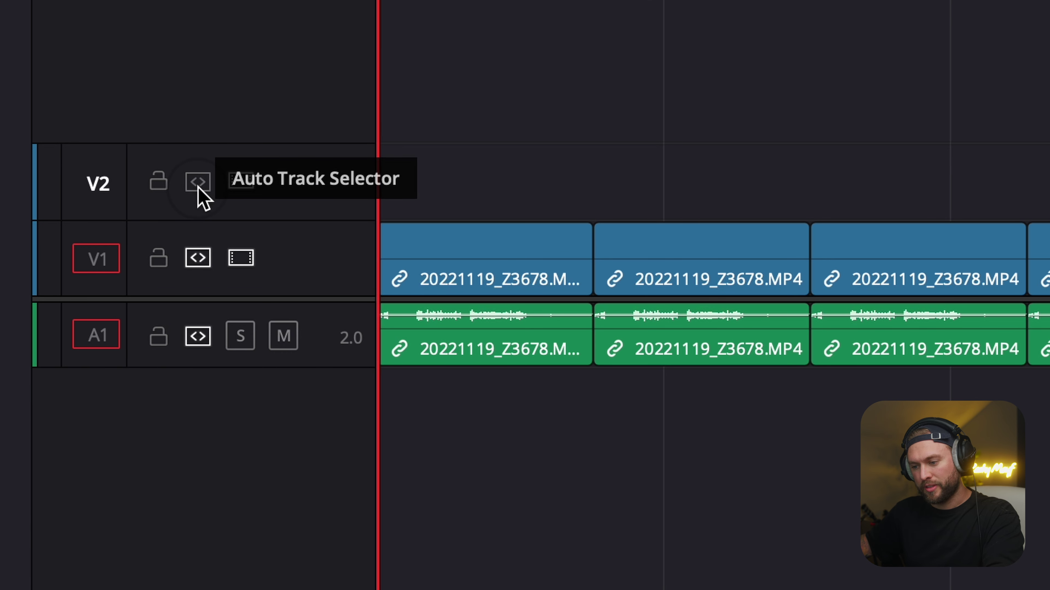
Enable the auto track selector on V2, disable it on V1, and paste the clip repeatedly along V2 from the timeline start
left_click(198, 188)
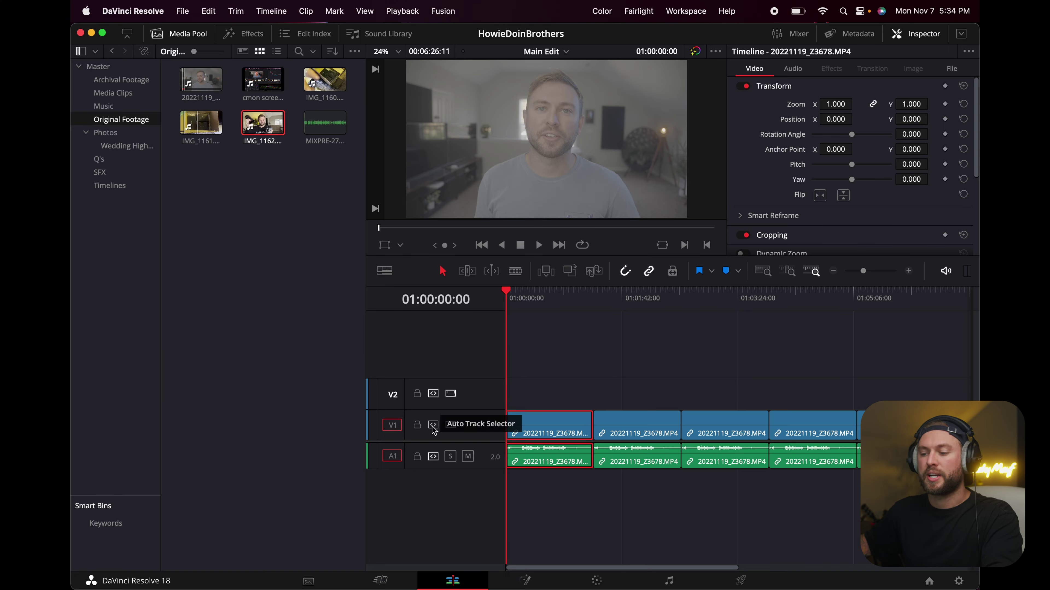
left_click(198, 259)
key("super+v")
key("super+v")
key("super+v")
key("super+v")
key("super+v")
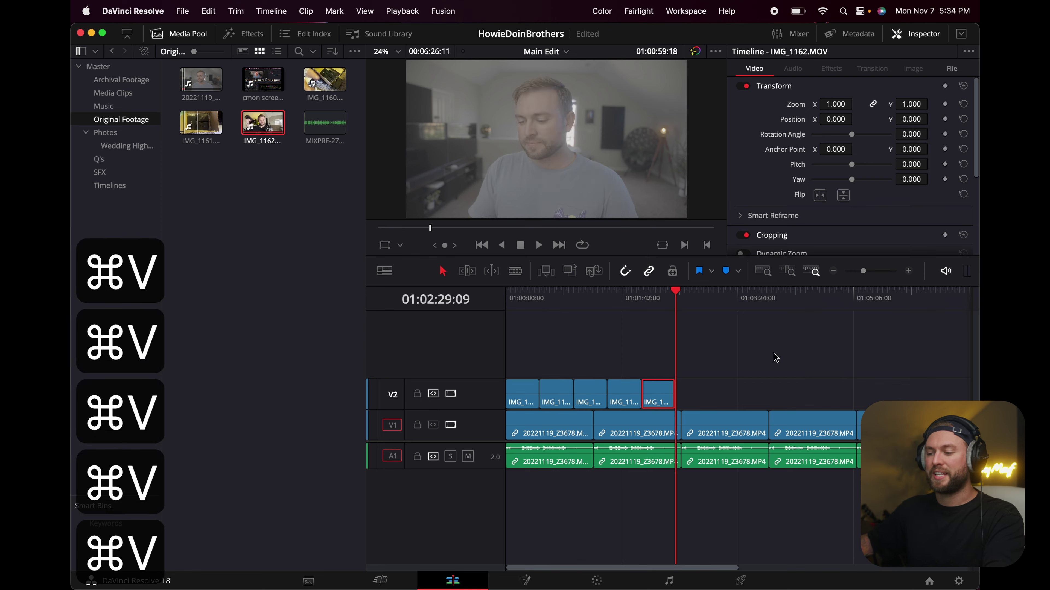
key("super+v")
key("super+v")
key("super+v")
key("super+v")
key("super+v")
key("super+v")
key("super+v")
key("super+v")
key("super+v")
key("super+v")
key("super+v")
key("super+v")
key("super+v")
key("super+v")
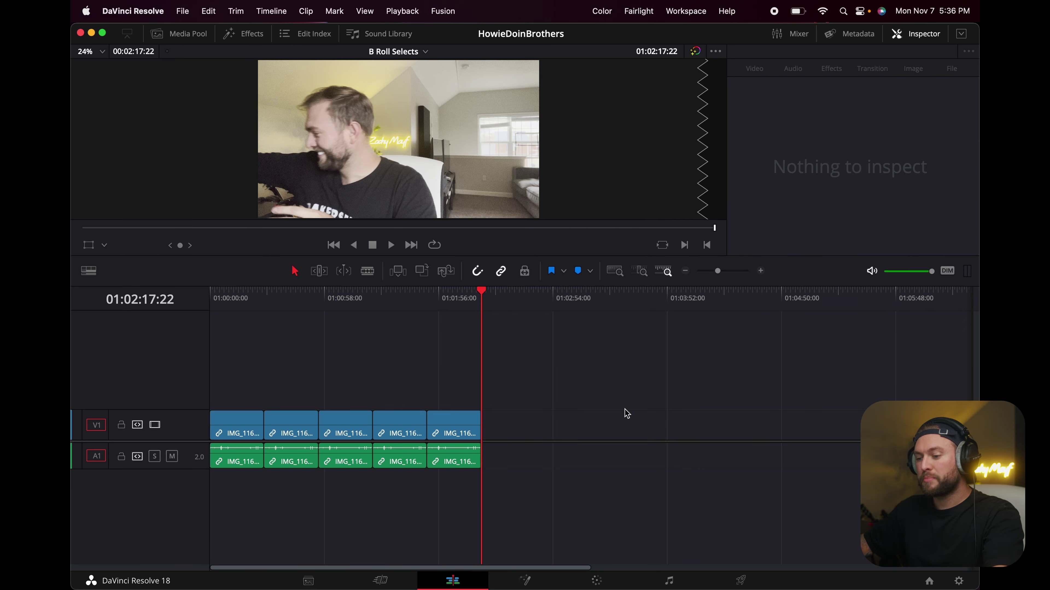
Turn on stacked timelines in the timeline view options while B Roll Selects is open
left_click_drag(627, 414, 256, 398)
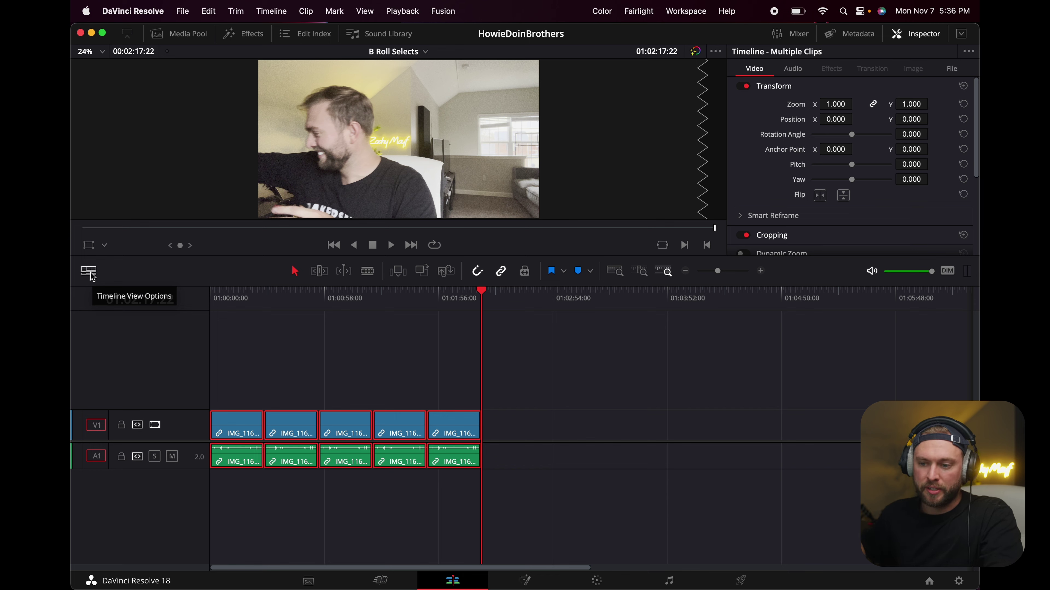
left_click(89, 273)
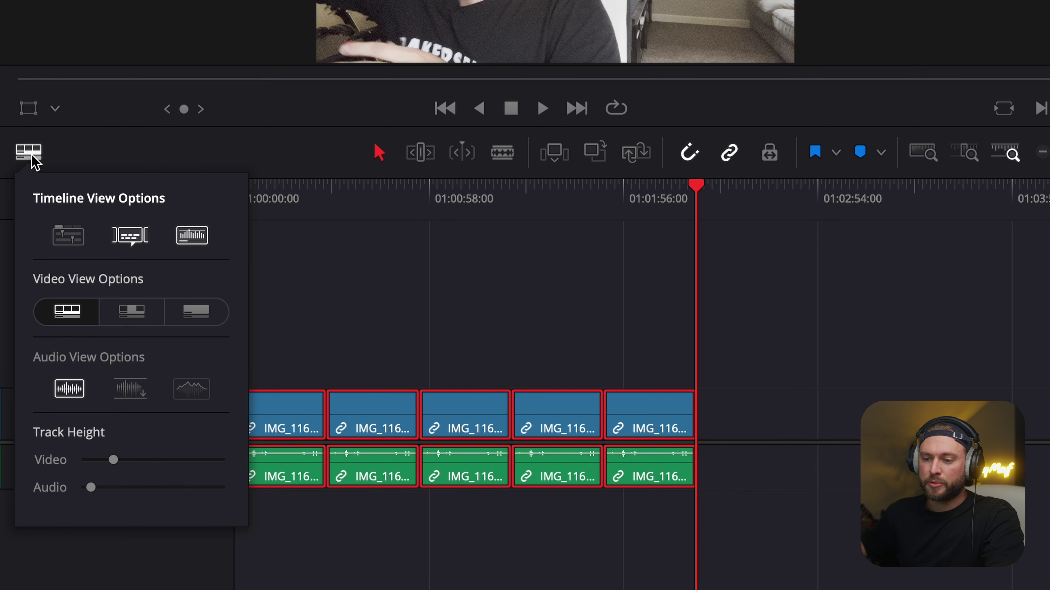
left_click(64, 239)
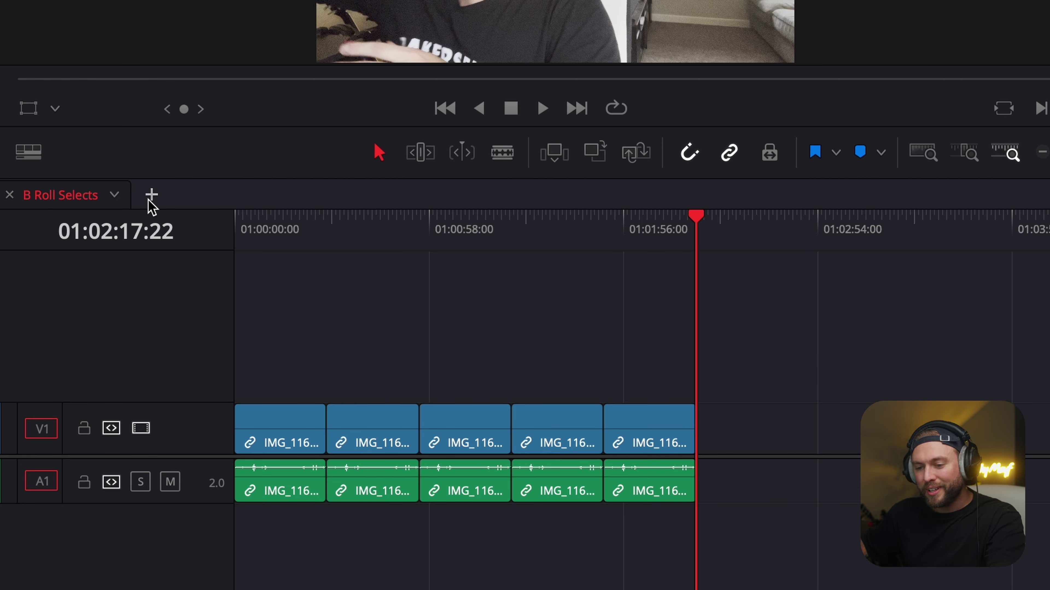
Add a second timeline tab beside B Roll Selects and load the Main Edit timeline in it
left_click(116, 196)
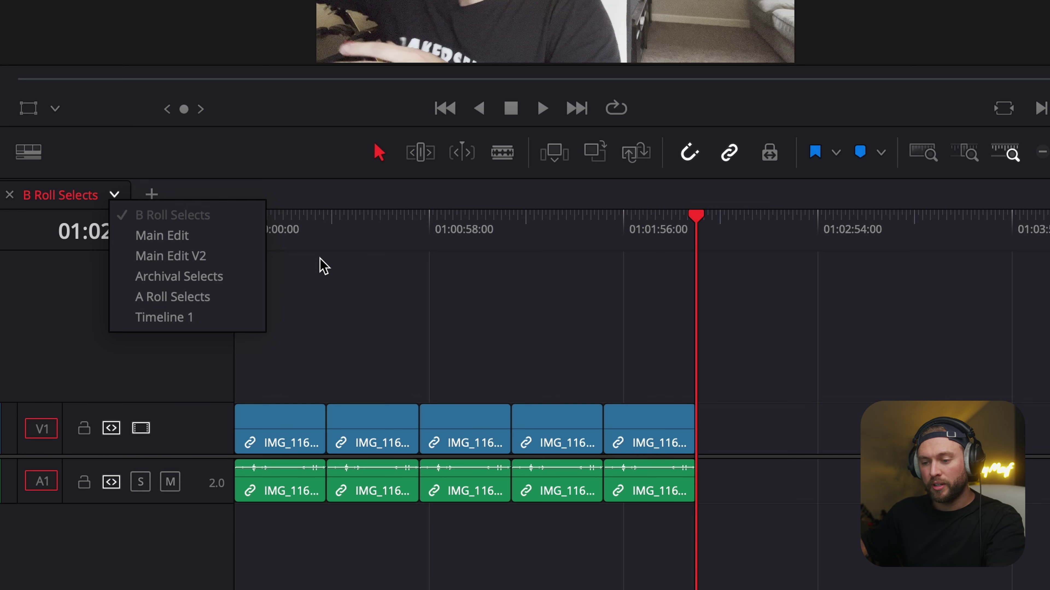
left_click(269, 205)
left_click(158, 197)
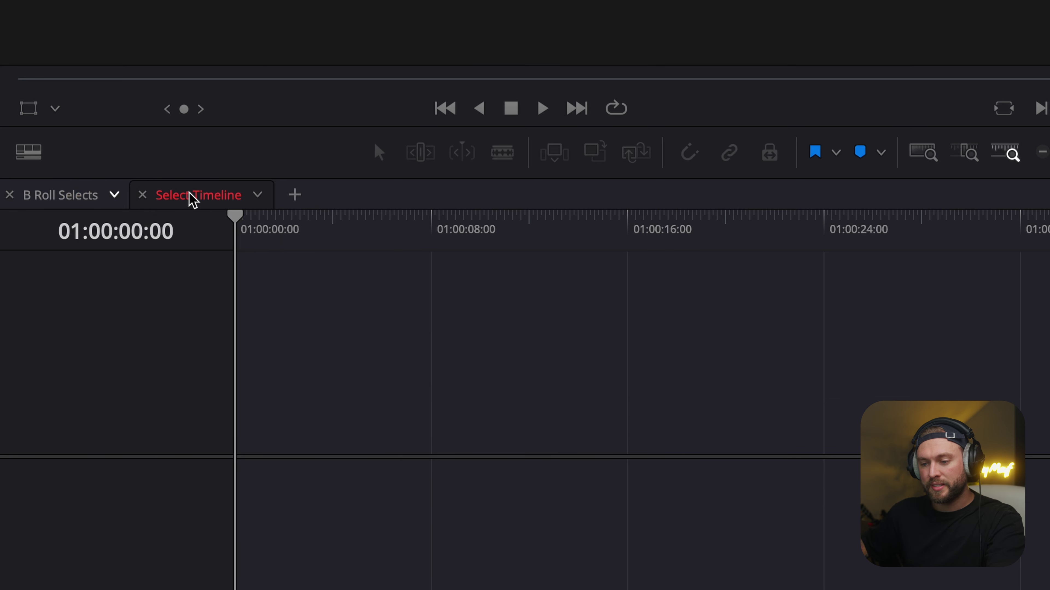
left_click(257, 202)
left_click(319, 236)
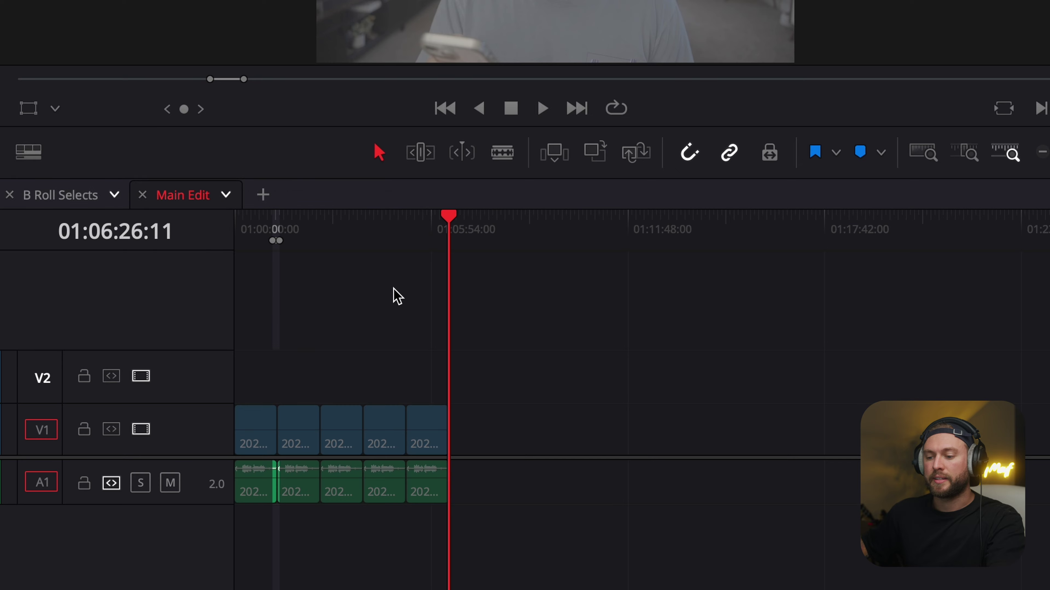
Copy all the clips in the B Roll Selects timeline
left_click(60, 195)
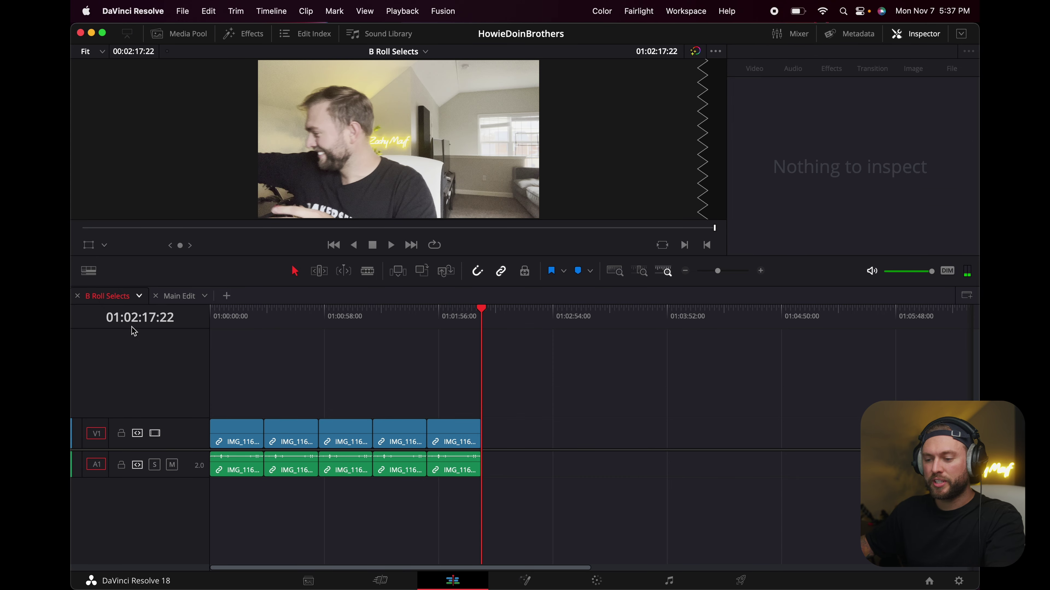
left_click_drag(592, 404, 227, 477)
key("super+c")
Paste the copied clips onto V2 and A2 of Main Edit at 01:01:01:09, with the auto track selectors off for V1 and A1
left_click(182, 296)
mouse_move(295, 327)
left_mouse_down()
mouse_move(307, 319)
mouse_move(288, 323)
left_mouse_up()
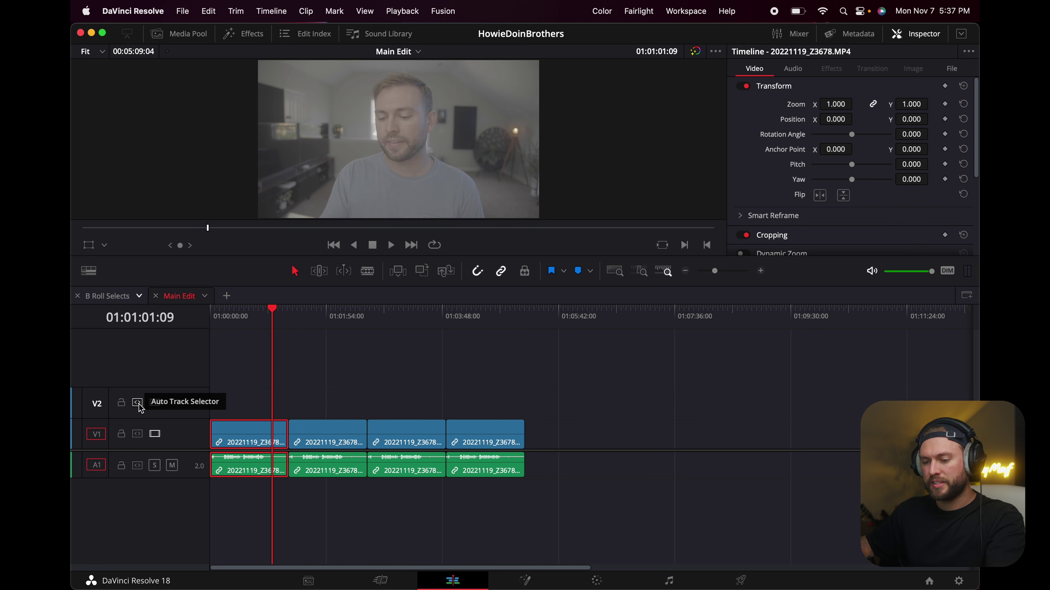
left_click(138, 466)
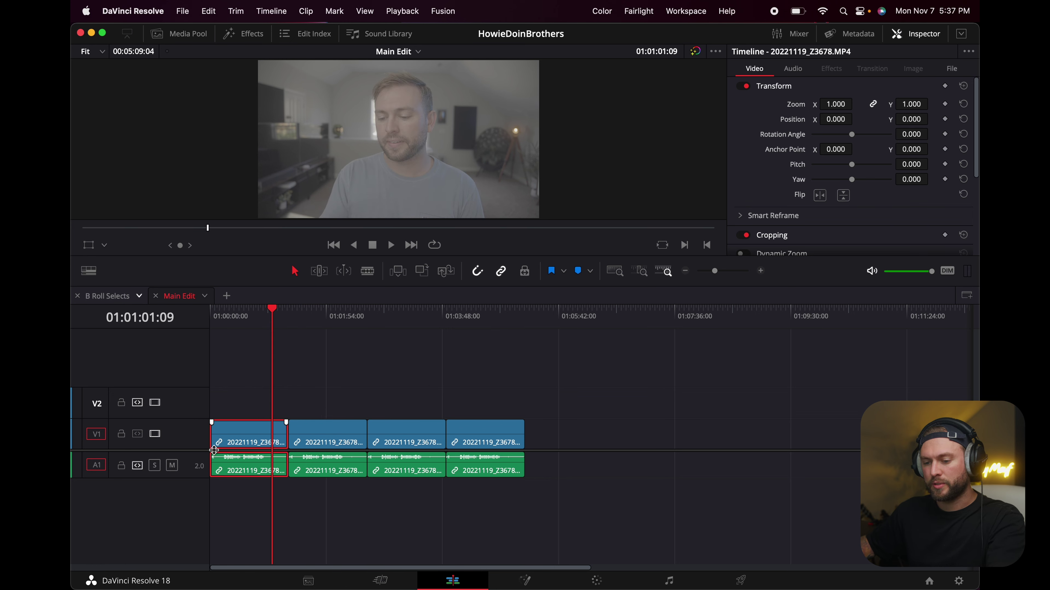
left_click(139, 467)
left_click_drag(239, 399, 488, 500)
key("super+v")
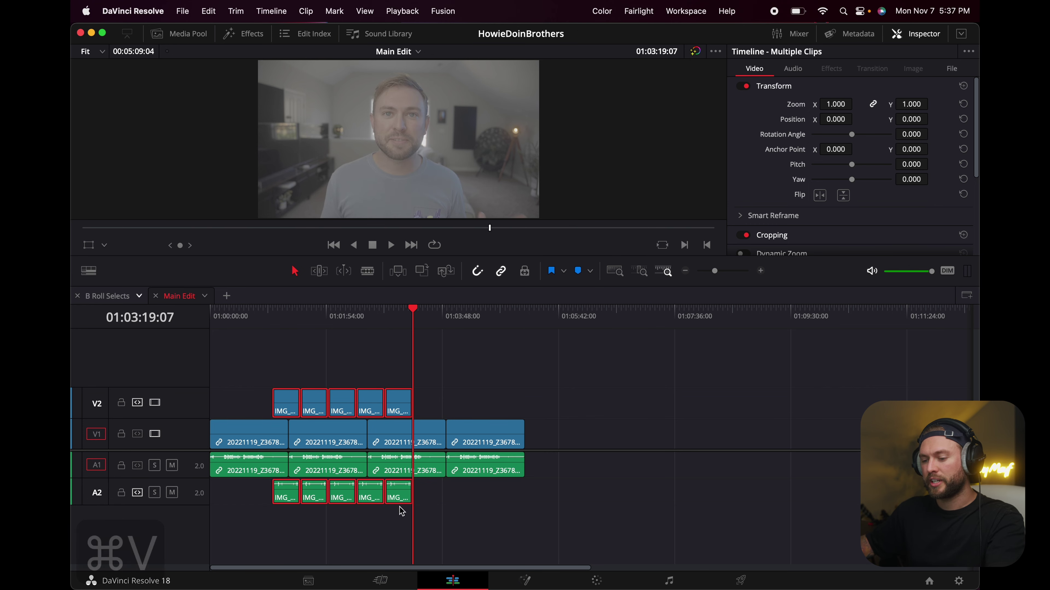
Move the pasted clips on V2 and A2 slightly earlier and scrub Main Edit to 01:03:34:21
mouse_move(345, 494)
left_mouse_down()
mouse_move(361, 506)
mouse_move(334, 502)
left_mouse_up()
left_click_drag(247, 327, 429, 345)
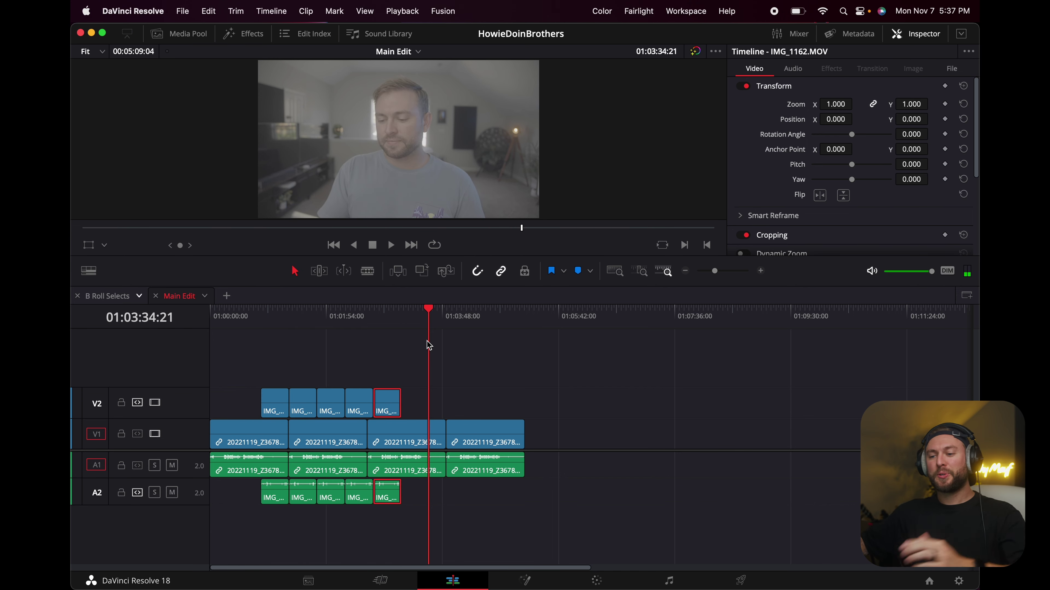
Open an additional empty timeline tab and close it again
left_click(225, 296)
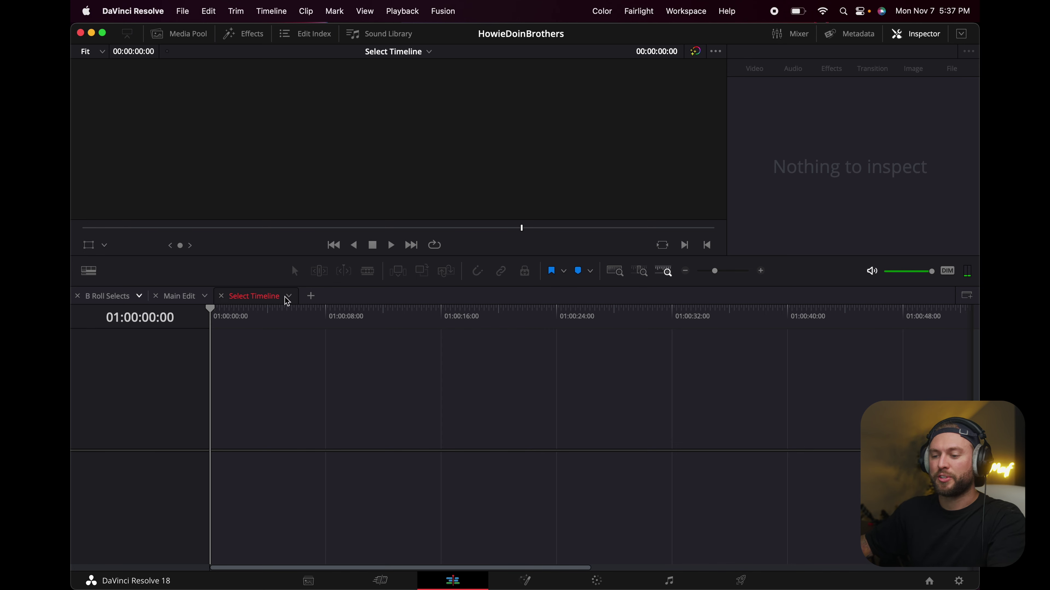
left_click(222, 296)
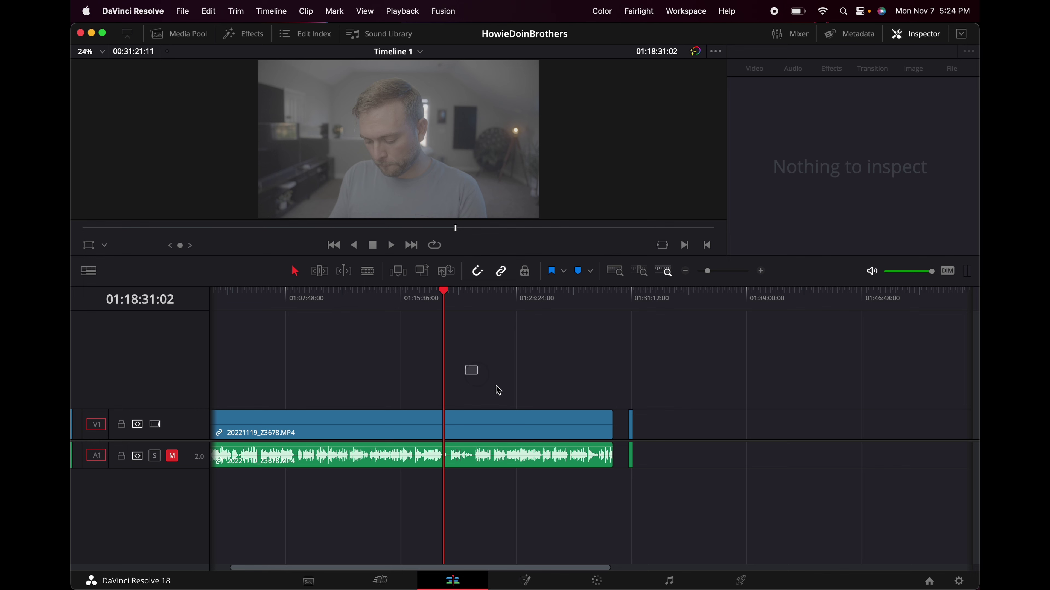
left_click_drag(498, 390, 562, 492)
left_click(554, 490)
Enable Dynamic Project Switching in the project manager
left_click(929, 582)
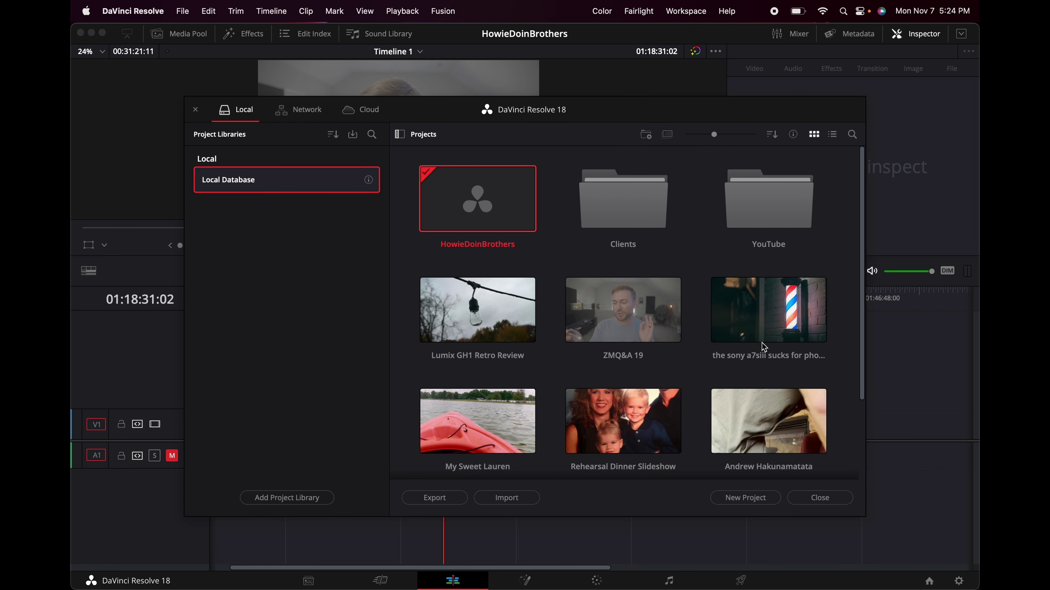
right_click(552, 266)
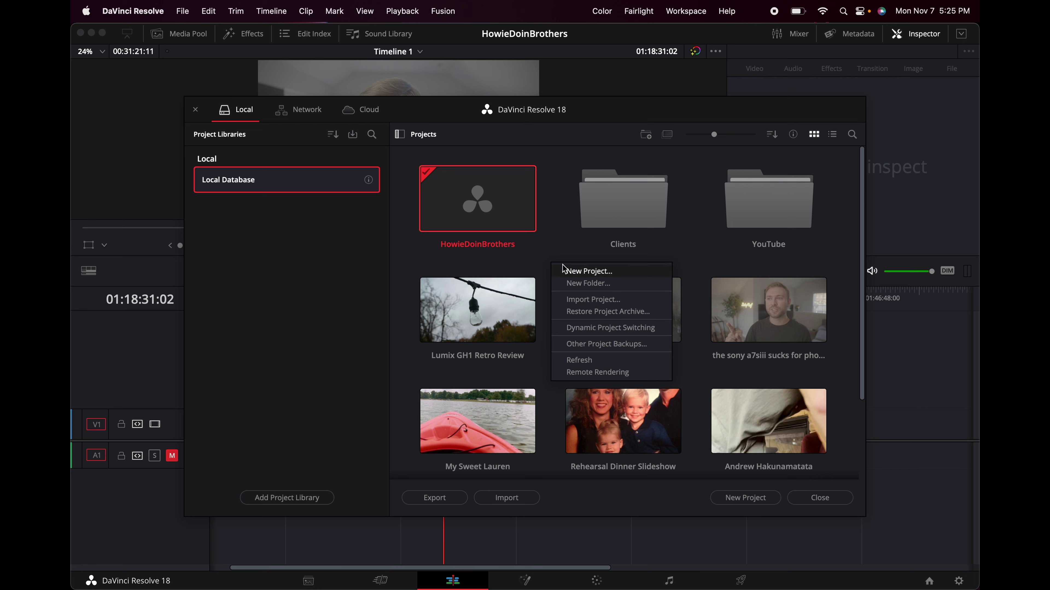
left_click(515, 271)
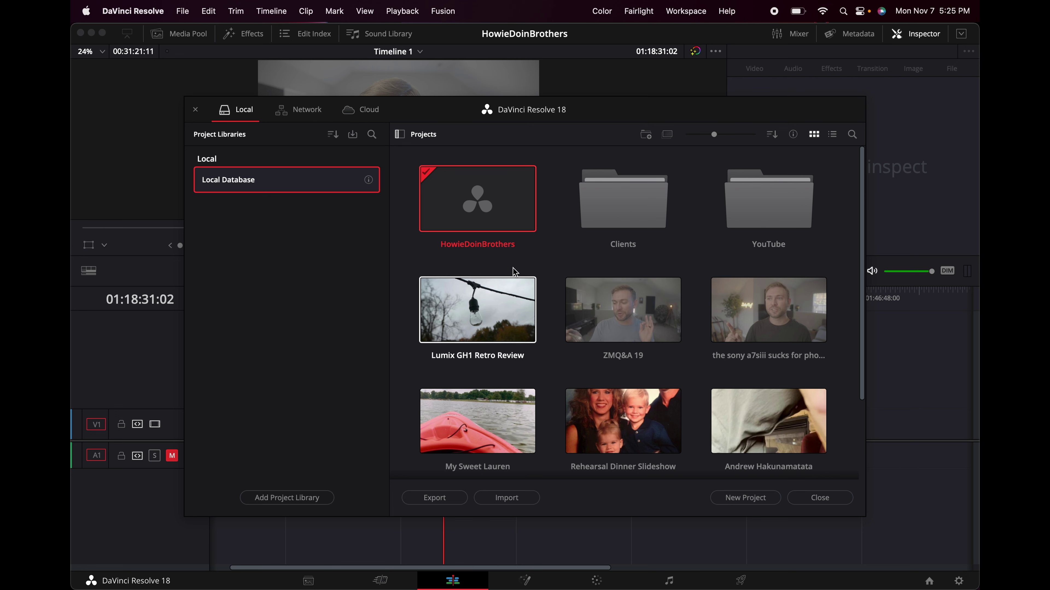
right_click(515, 271)
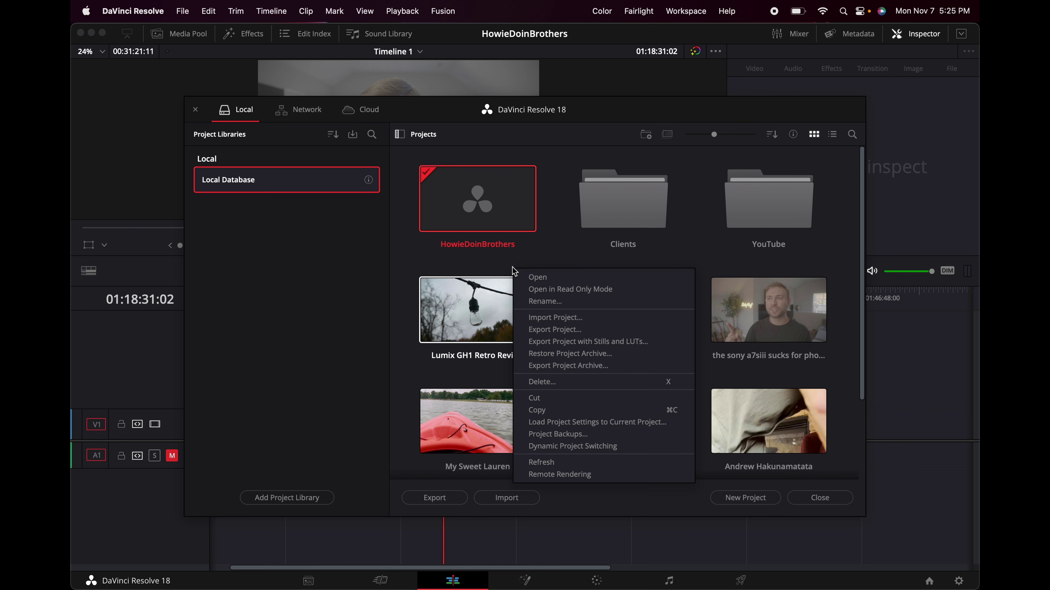
left_click(579, 448)
Open the project "the sony a7siii sucks for photography", switch to HowieDoinBrothers and return to the Sony project
double_click(727, 324)
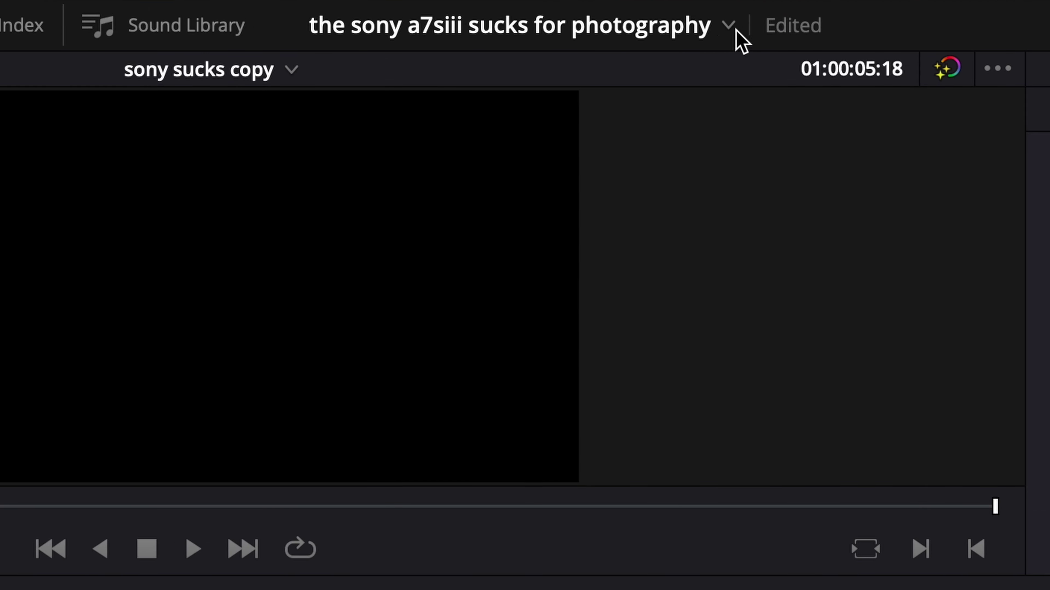
left_click(727, 28)
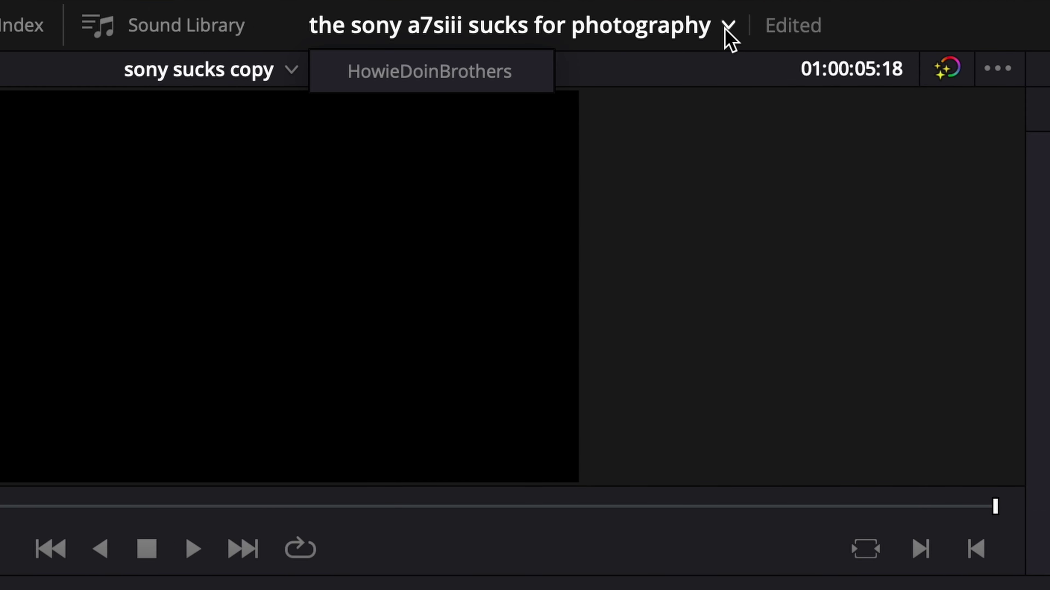
left_click(484, 77)
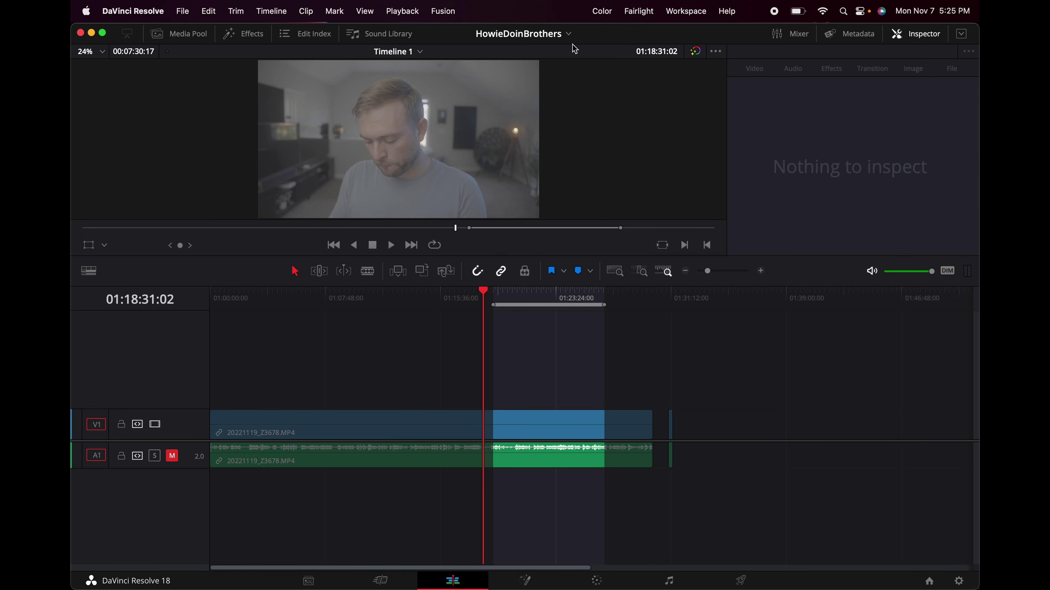
left_click(571, 52)
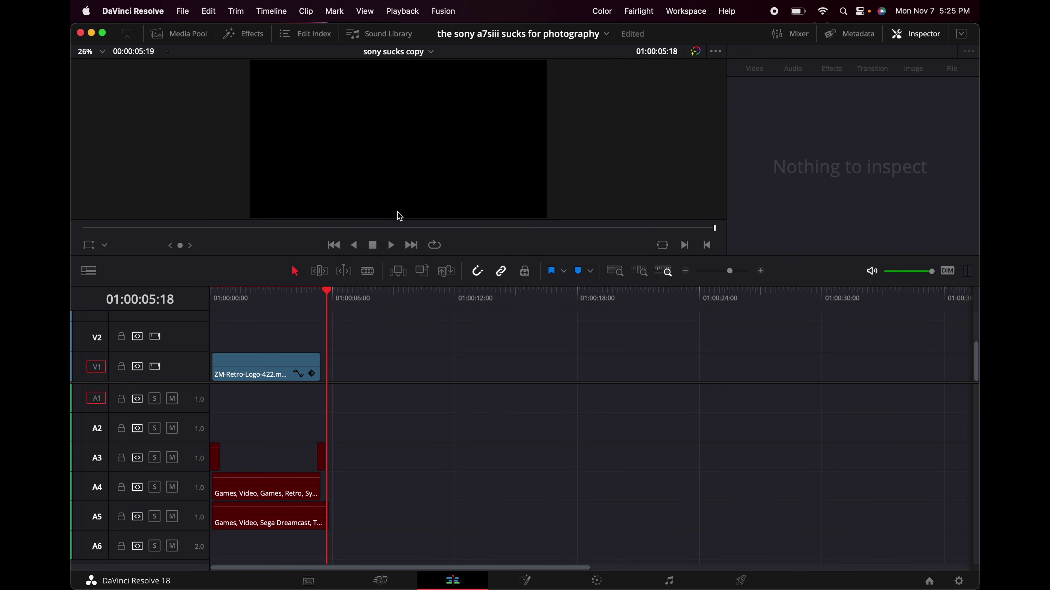
Copy the ZM-Retro-Logo-422.mov clip from V1 of the sony sucks copy timeline
left_click(281, 367)
left_click(270, 304)
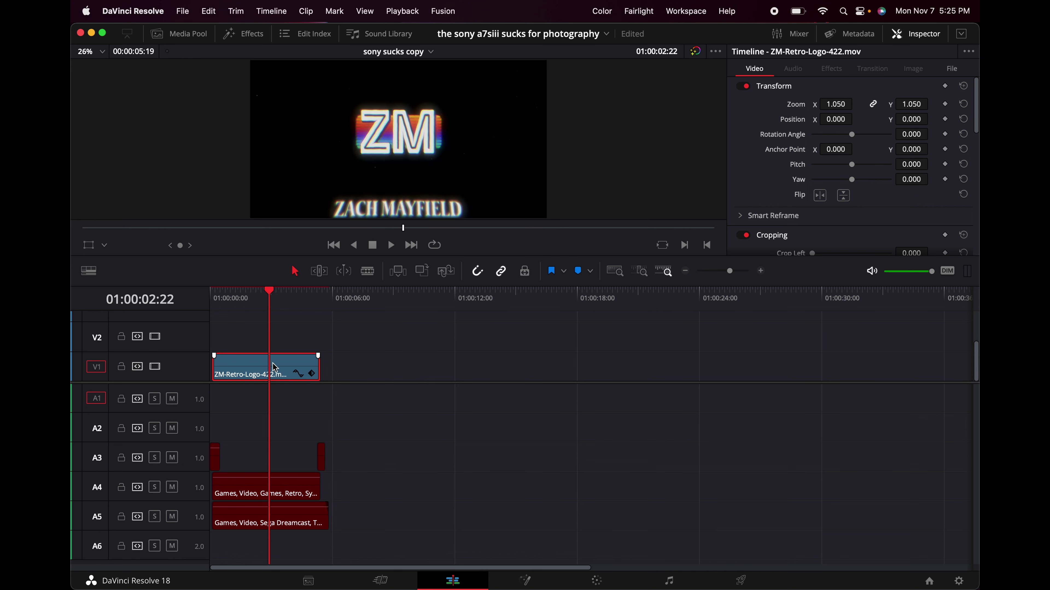
key("super+c")
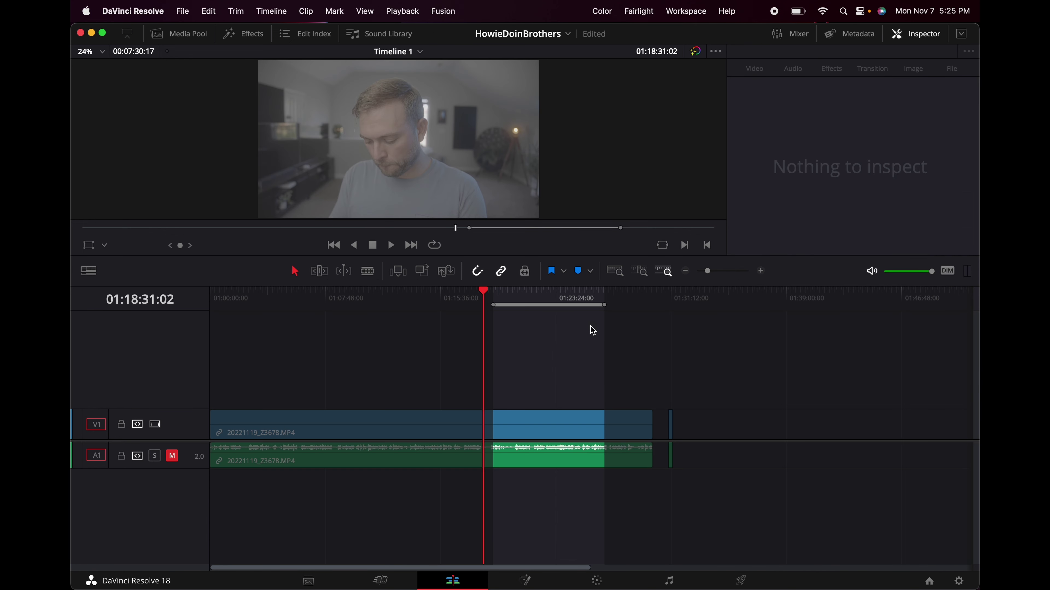
Paste the copied logo clip onto V1 of Timeline 1 in the HowieDoinBrothers project, beyond the end of the existing footage
left_click(694, 304)
key("super+v")
left_click(539, 415)
left_click(554, 295)
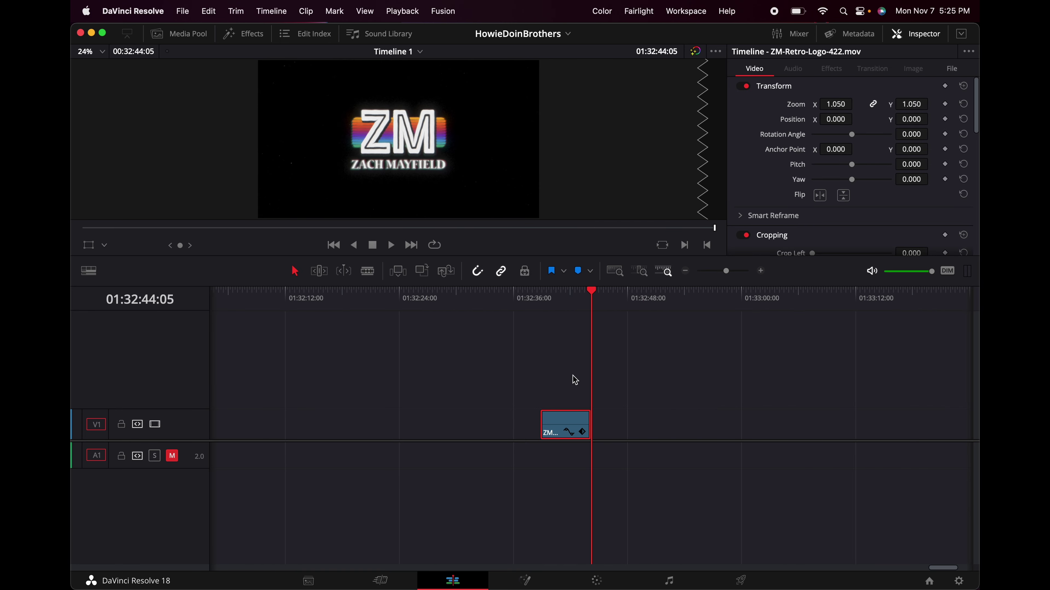
scroll(568, 376, "up", 4)
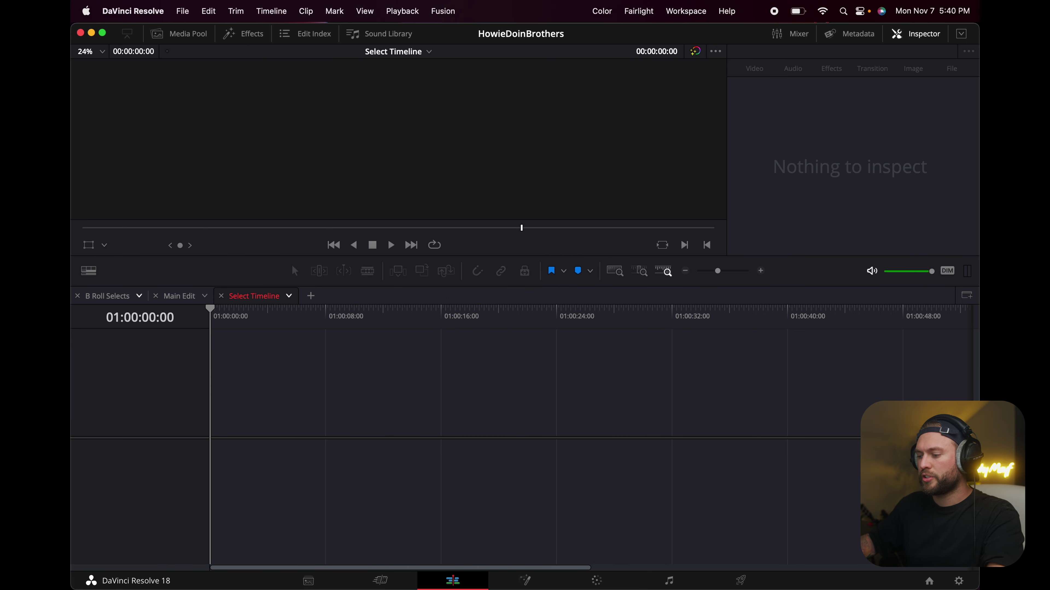
Open the ZMQ&A 19 project and enlarge the audio track area of the fusion test timeline to look over its tracks
left_click(930, 582)
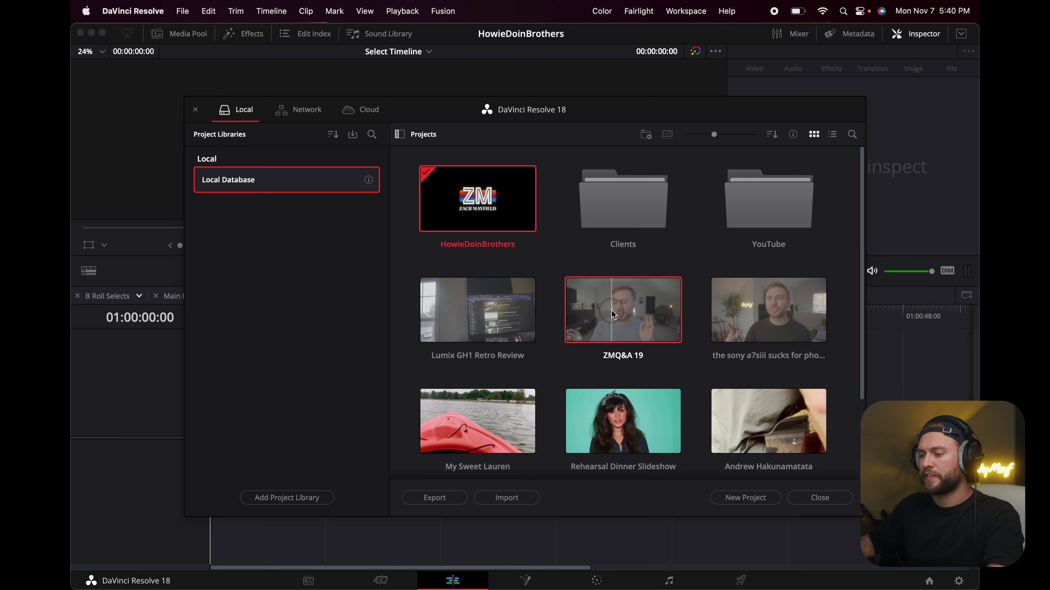
double_click(618, 327)
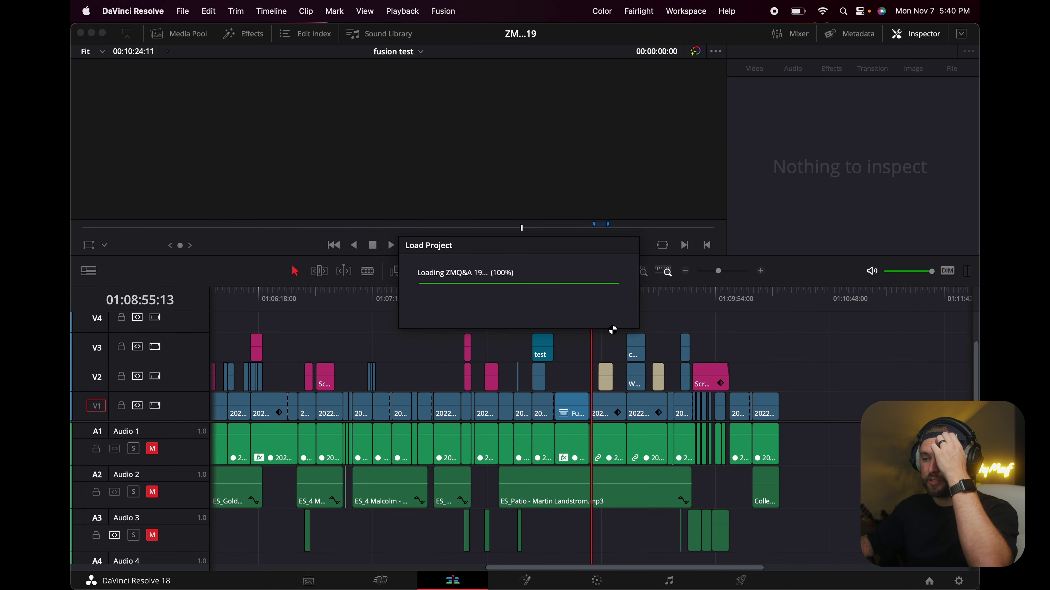
scroll(432, 338, "left", 15)
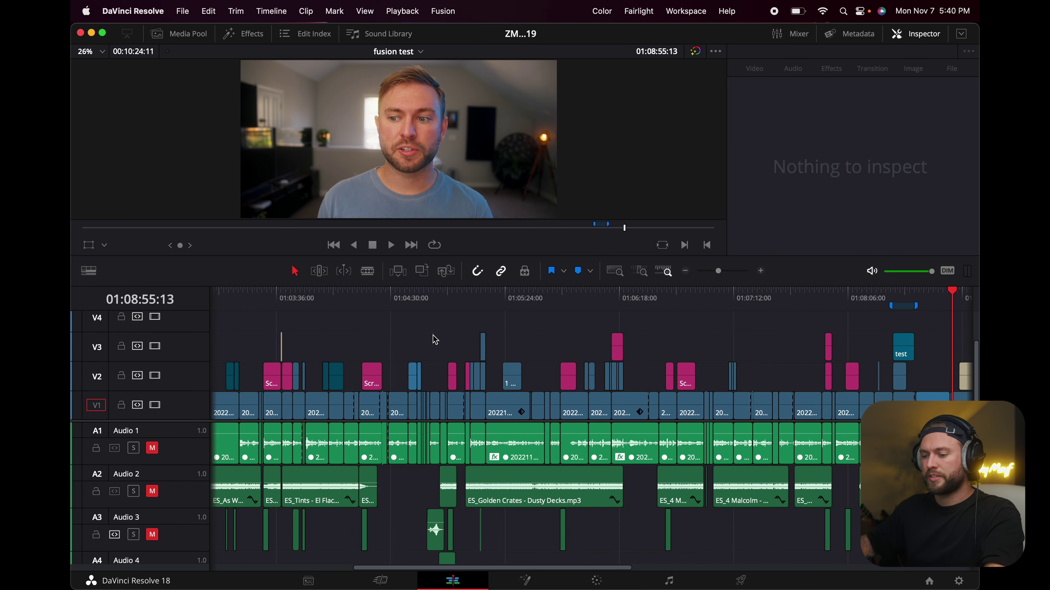
left_click_drag(186, 421, 187, 401)
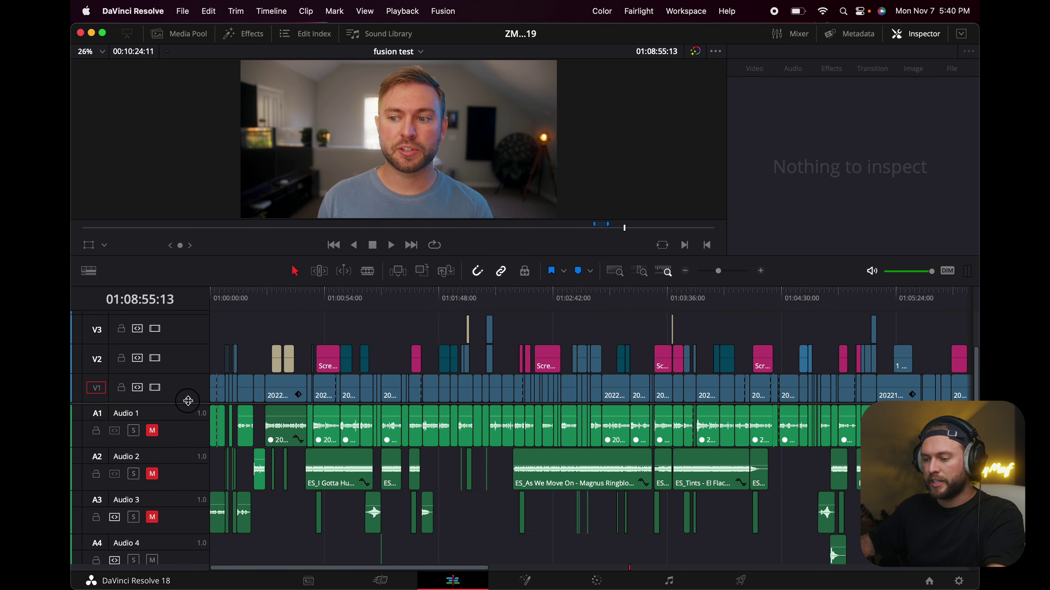
scroll(464, 397, "down", 4)
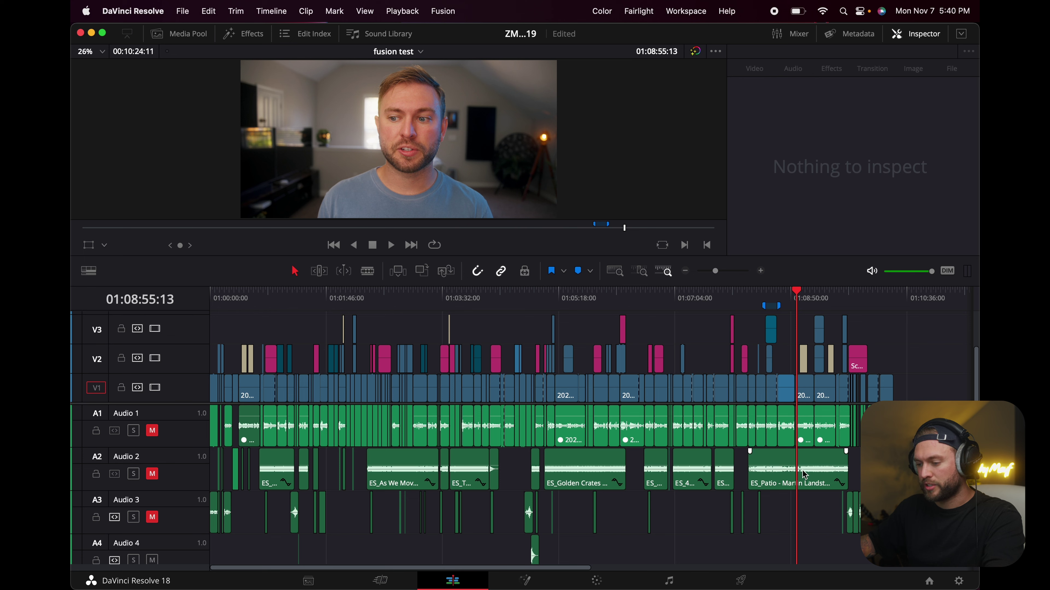
scroll(546, 527, "down", 1)
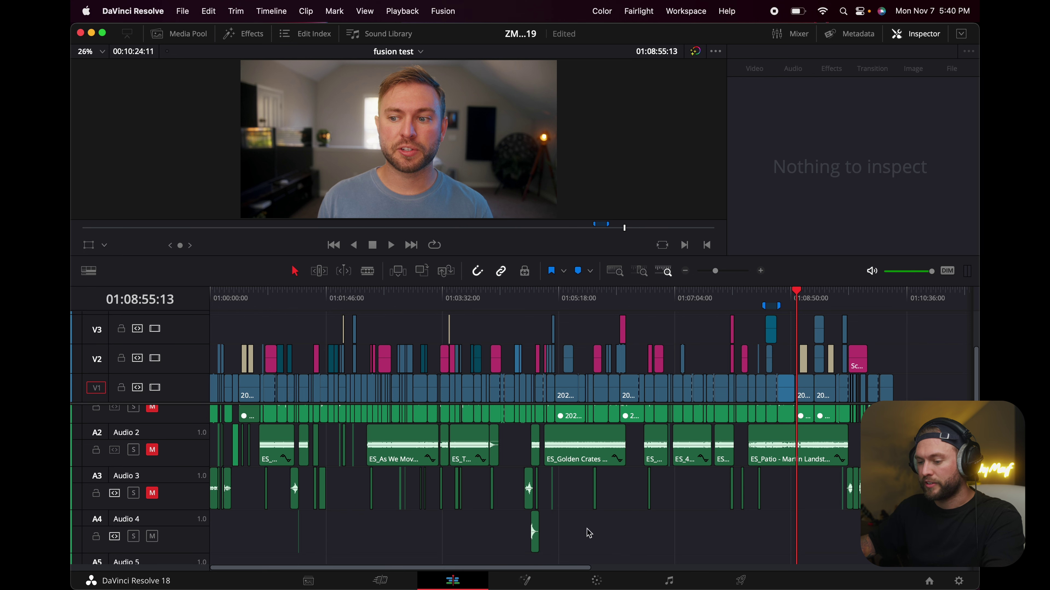
scroll(702, 537, "up", 1)
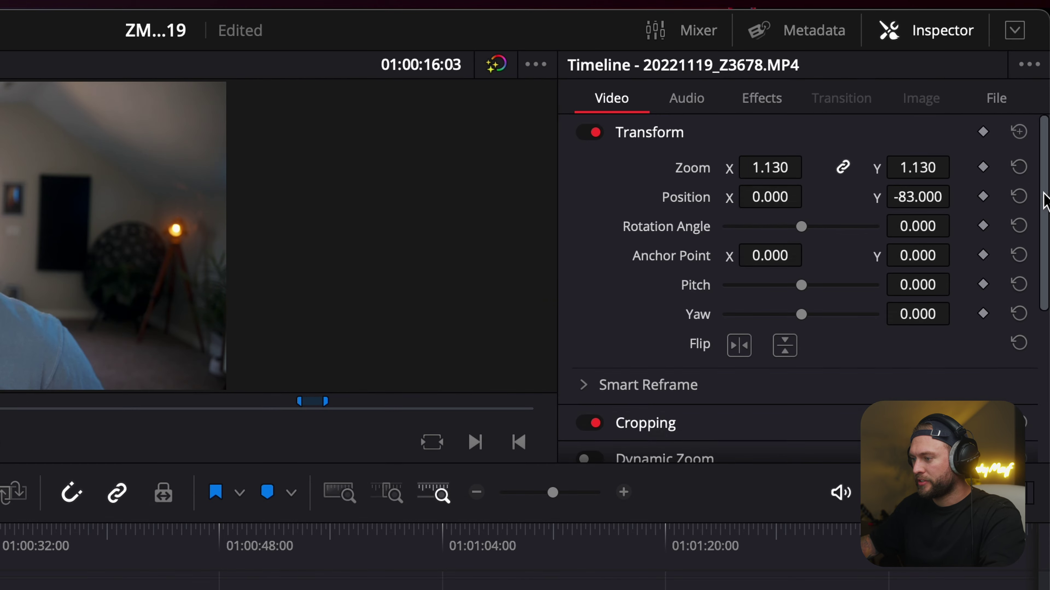
Look through the video properties available for the 20221119_Z3678.MP4 clip
scroll(851, 165, "down", 3)
scroll(1046, 162, "down", 1)
scroll(1046, 162, "up", 5)
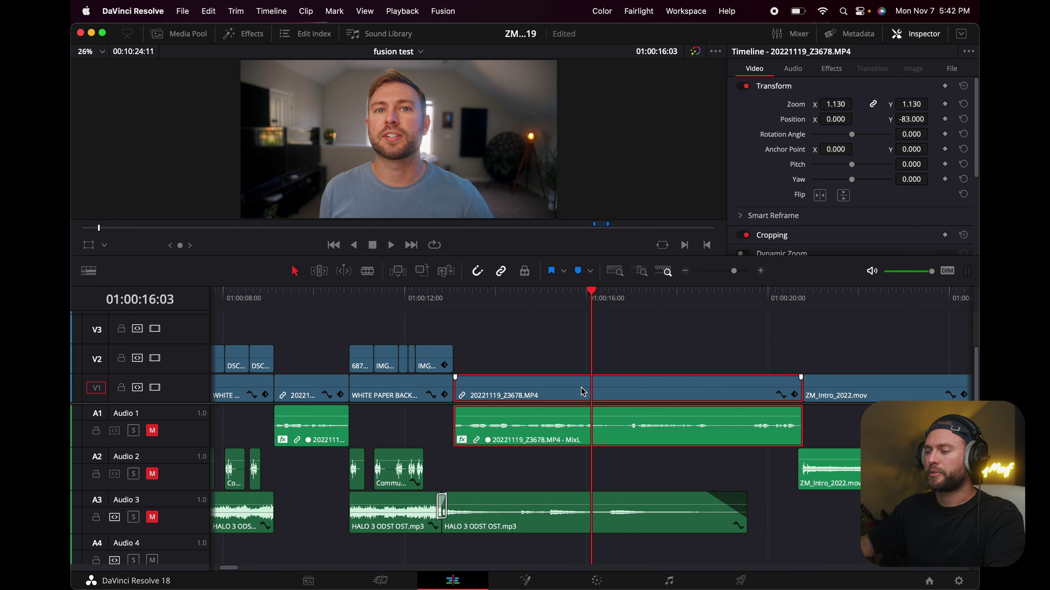
Unlink the video and audio of the selected 20221119_Z3678.MP4 clip and link them again
left_click(609, 389)
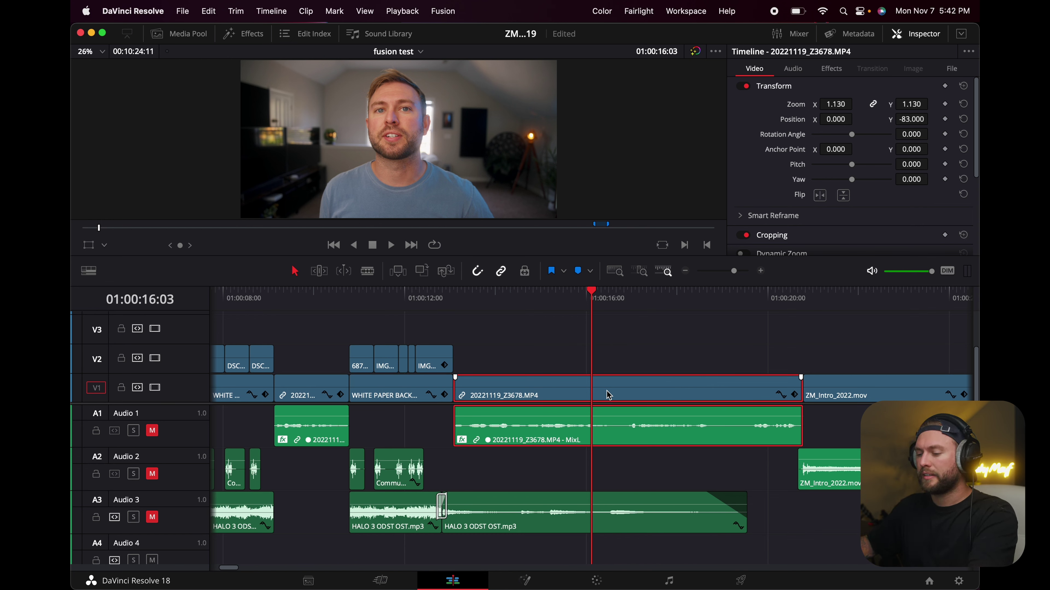
key("super+l")
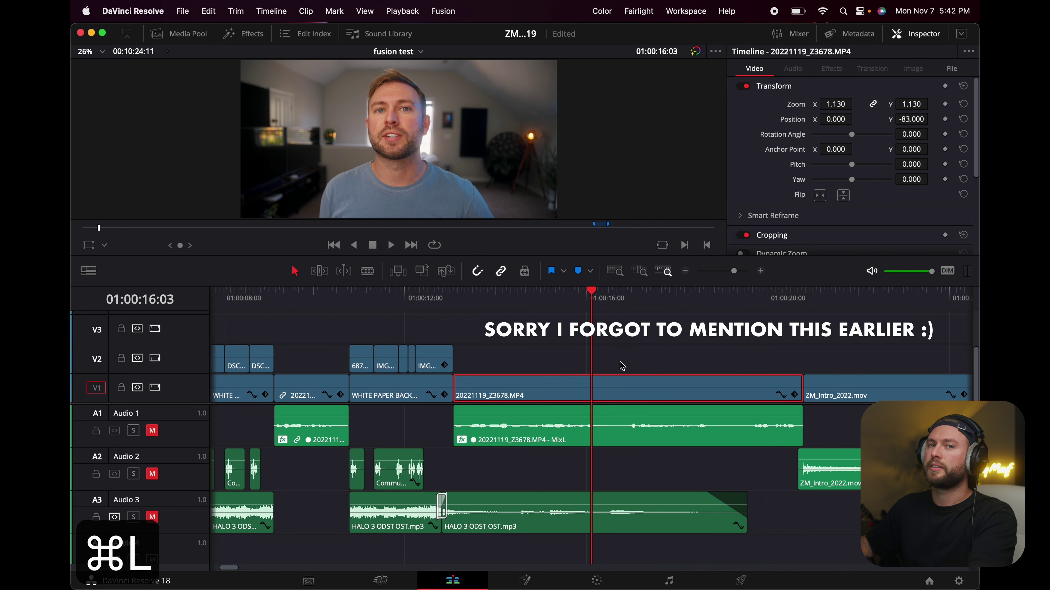
left_click_drag(620, 351, 658, 416)
key("super+l")
left_click(649, 385)
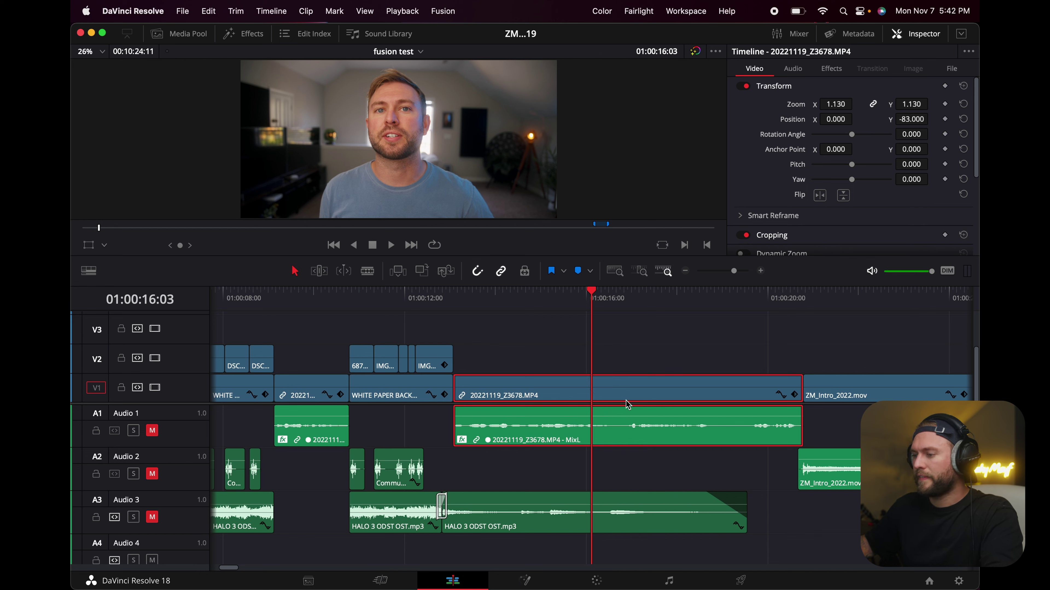
Set the Zoom of the 20221119_Z3678.MP4 clip to 1.900 on both axes
mouse_move(837, 104)
left_mouse_down()
mouse_move(909, 104)
mouse_move(834, 102)
left_mouse_up()
key("super+z")
key("super+z")
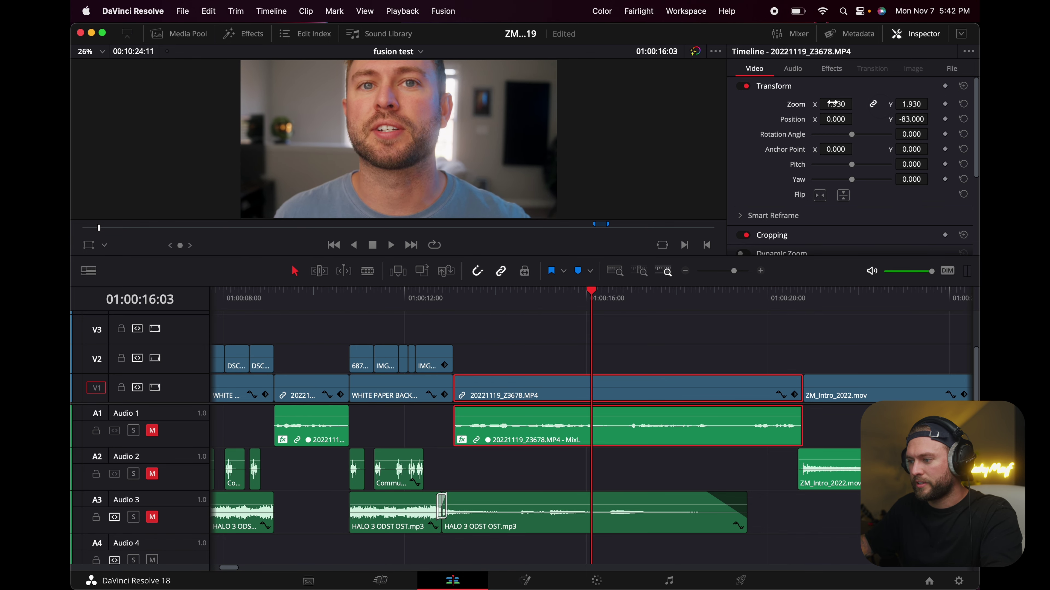
type("1.9")
key("Return")
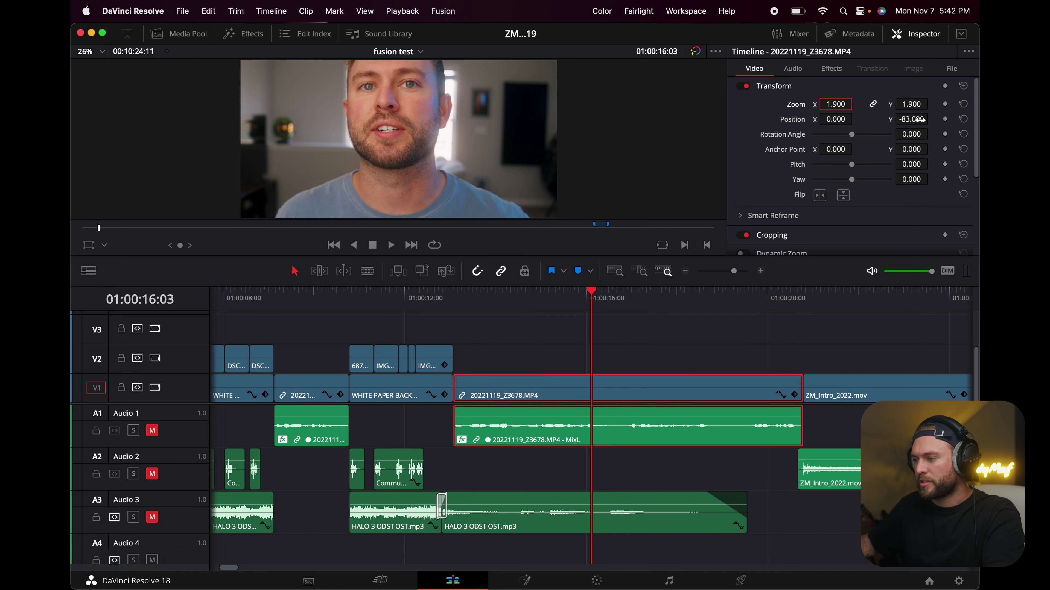
Try a vertical Position of about -356 on the clip and undo the position and zoom changes
left_click_drag(912, 120, 918, 120)
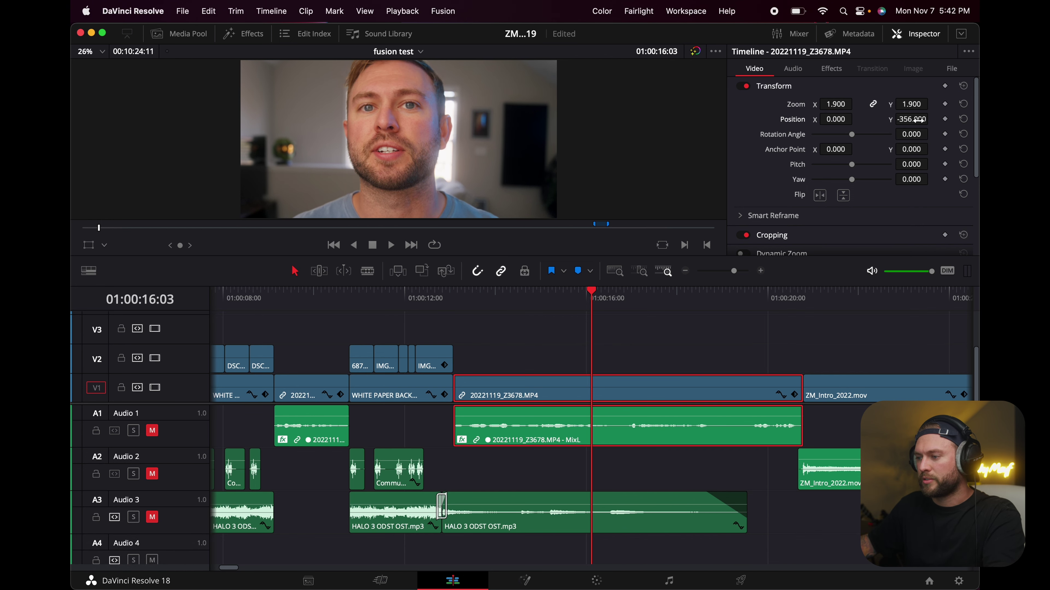
key("super+z")
key("super+z")
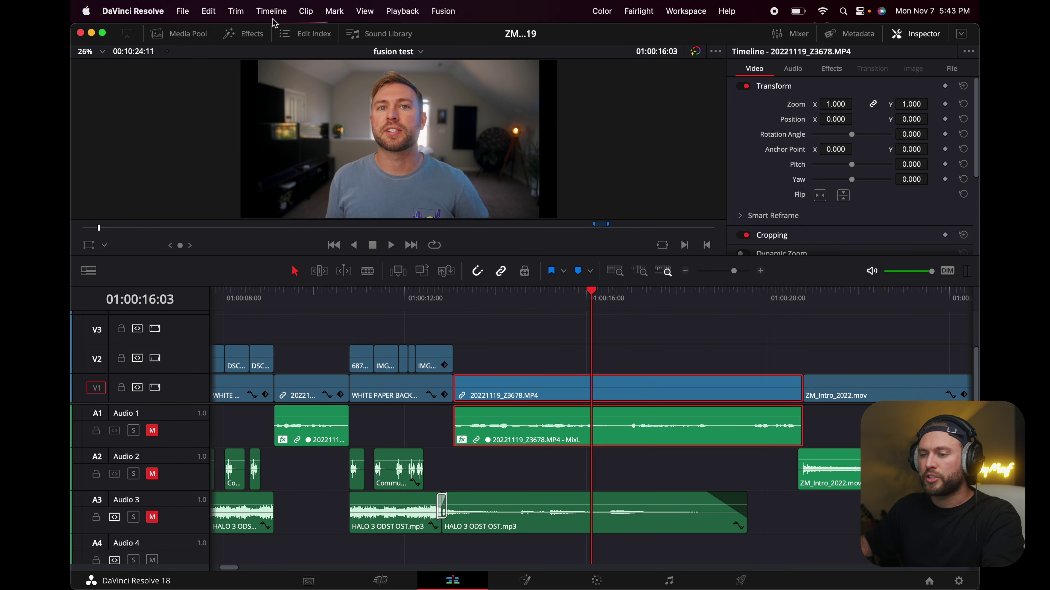
Review the timeline format, optimized media and working folder options in the project's Master Settings and close them without saving
left_click(958, 580)
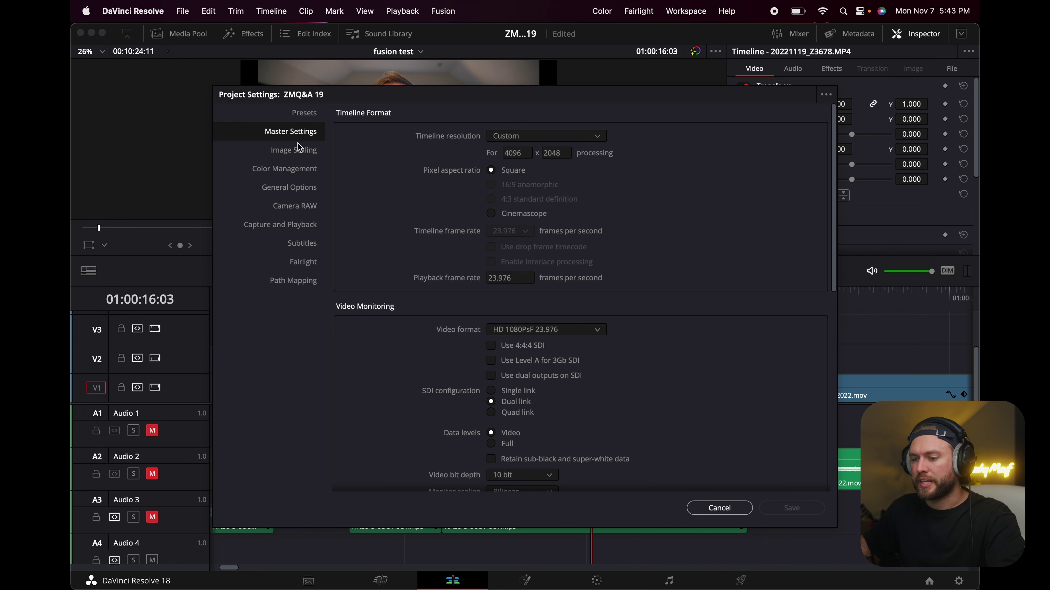
scroll(665, 335, "down", 3)
scroll(672, 339, "up", 3)
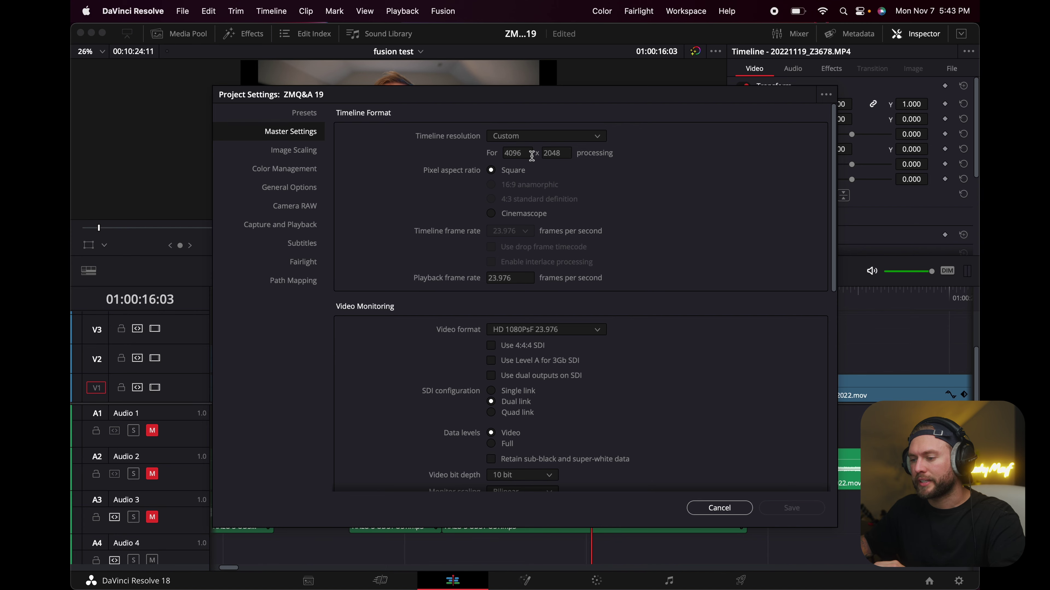
scroll(693, 254, "down", 3)
scroll(508, 180, "down", 8)
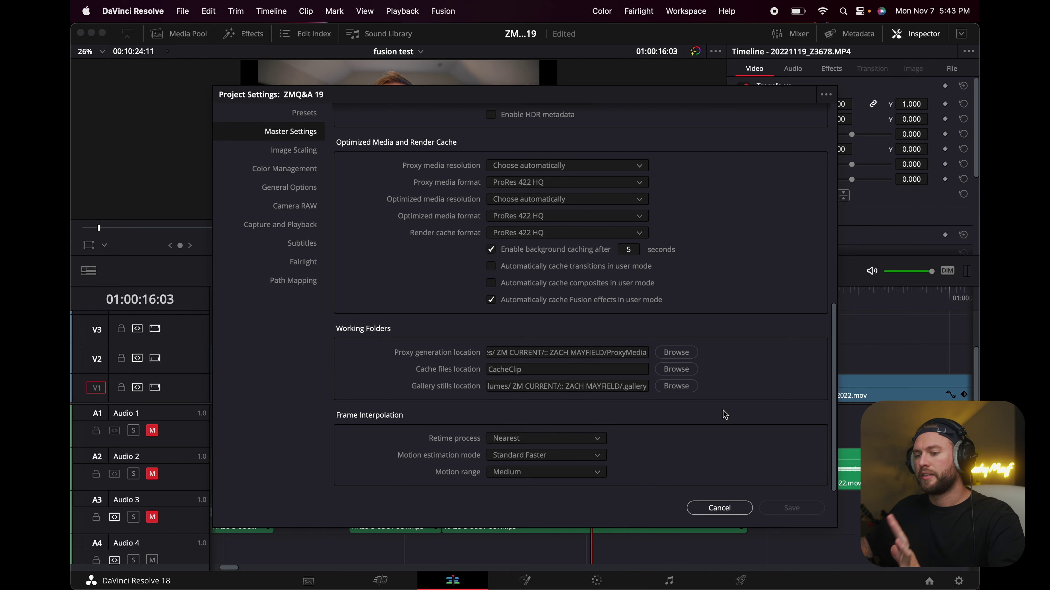
left_click(722, 509)
Set the Pitch of the 20221119_Z3678.MP4 clip to 1.500, undoing and redoing the distortion to compare
left_click_drag(852, 134, 892, 165)
key("super+z")
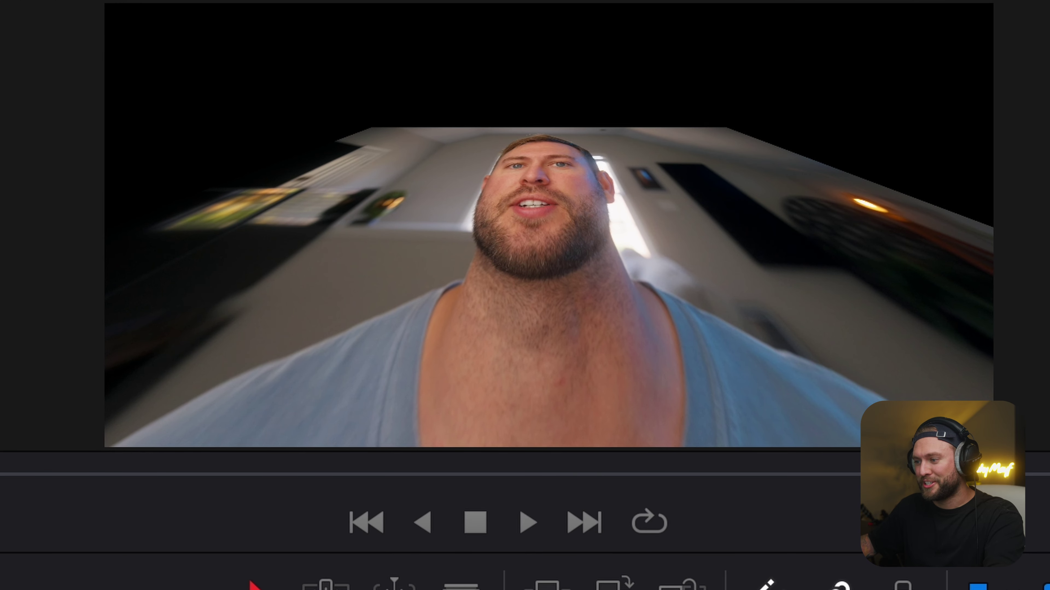
key("super+z")
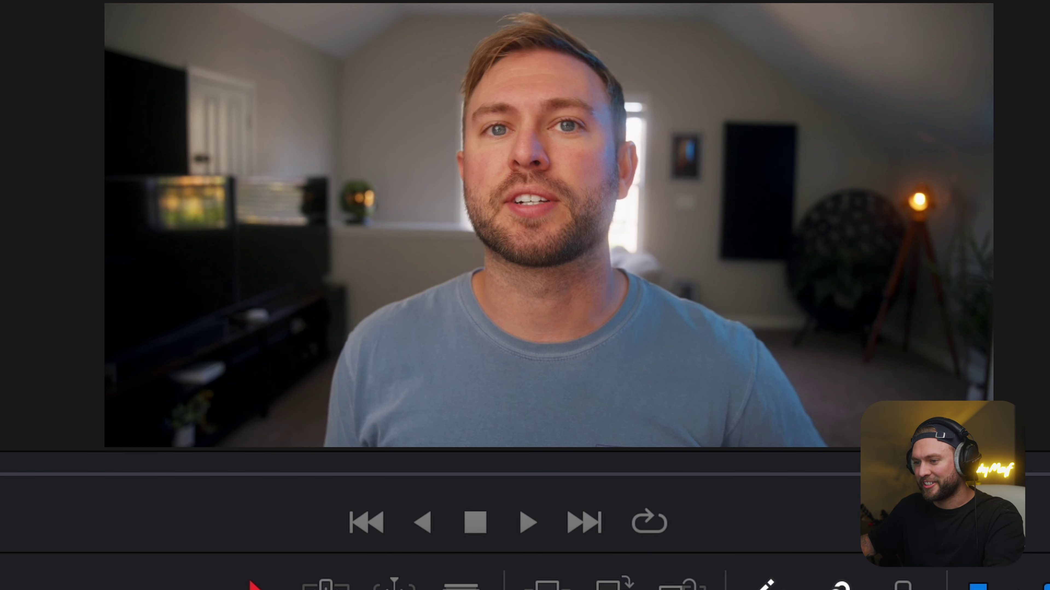
key("super+shift+z")
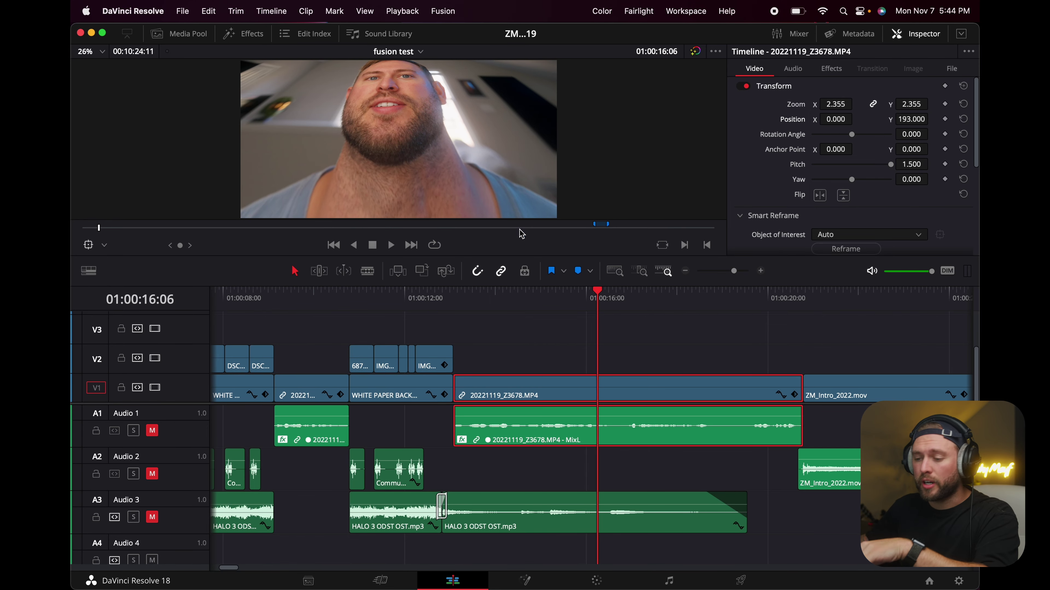
Add Zoom, Position and Pitch keyframes at the start of the 20221119_Z3678.MP4 clip, at 01:00:13:02
left_click_drag(485, 300, 454, 303)
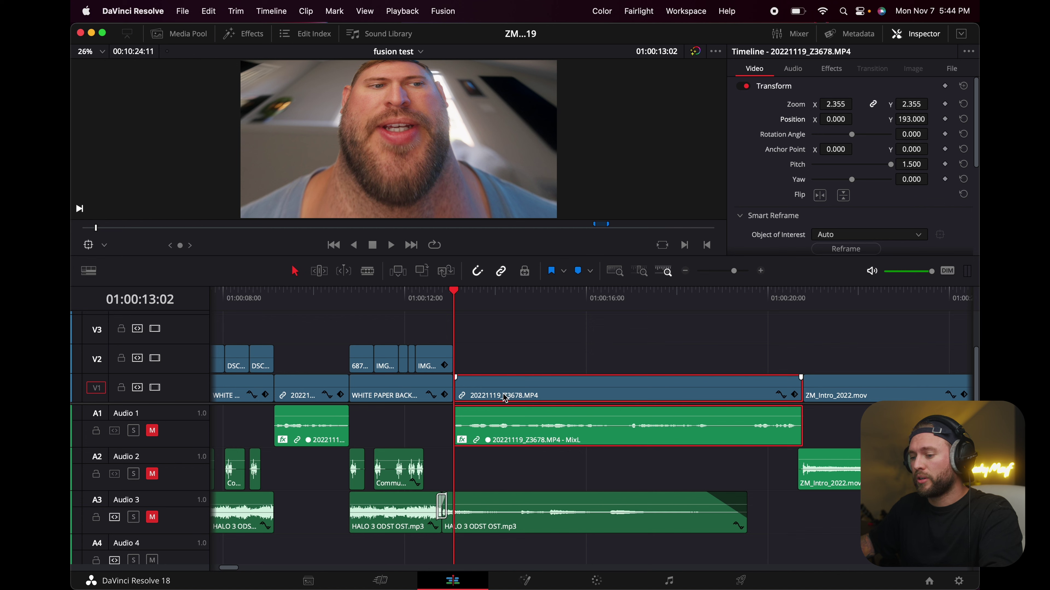
left_click(464, 309)
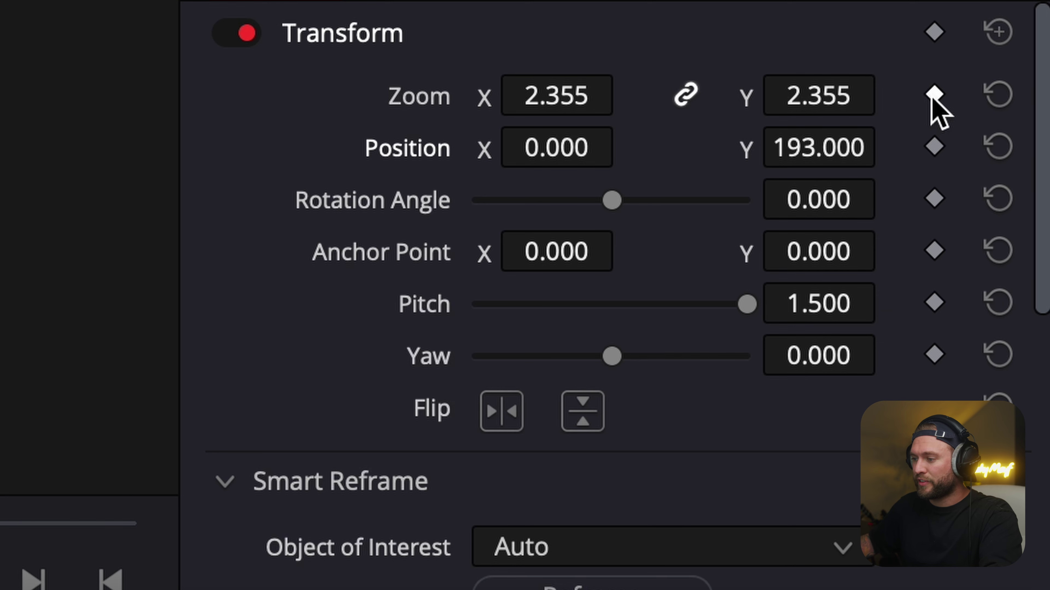
left_click(934, 94)
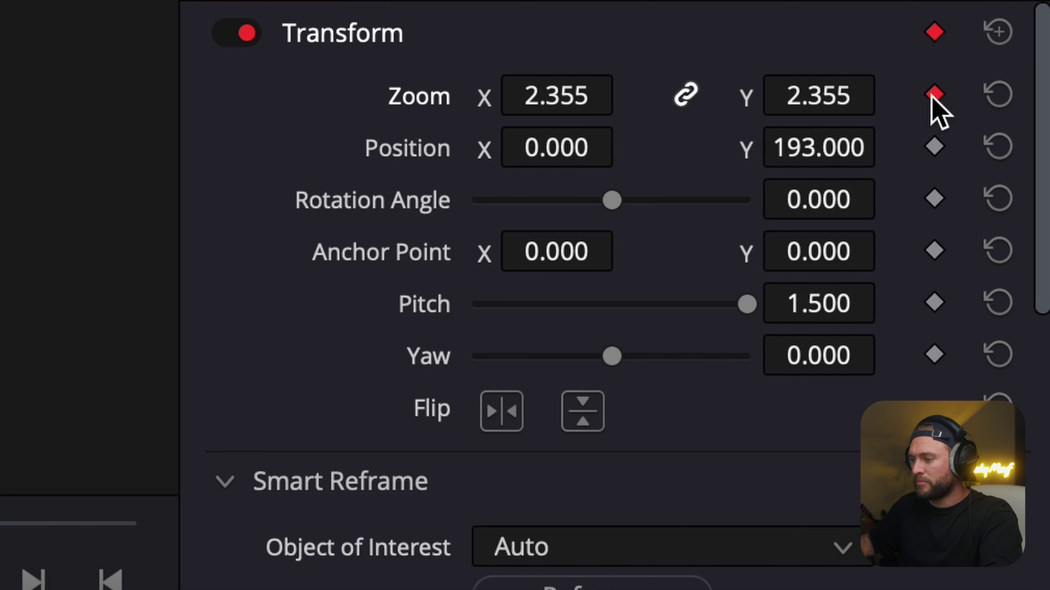
left_click(936, 146)
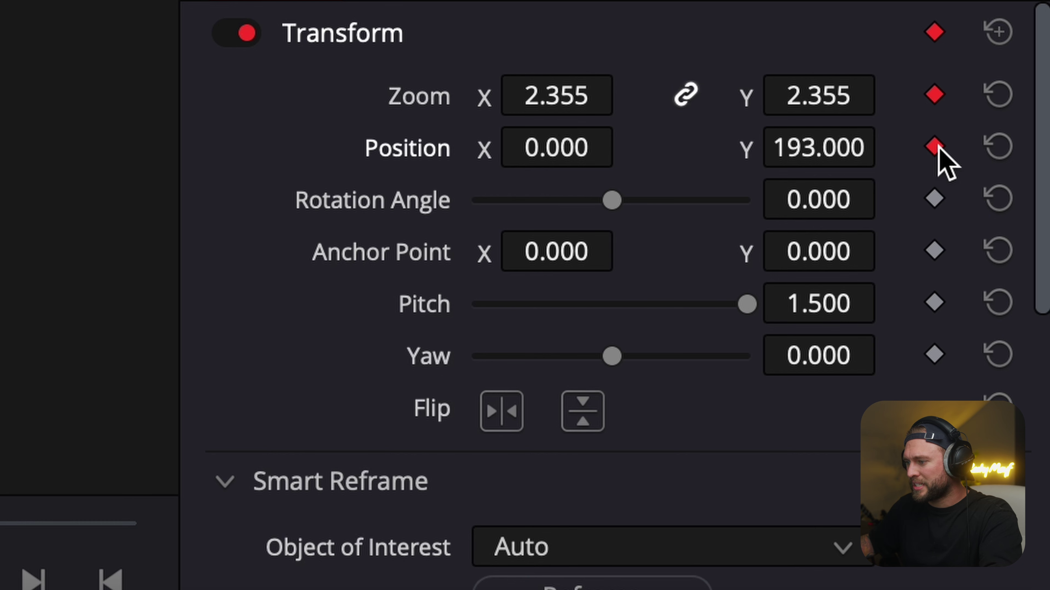
left_click(934, 302)
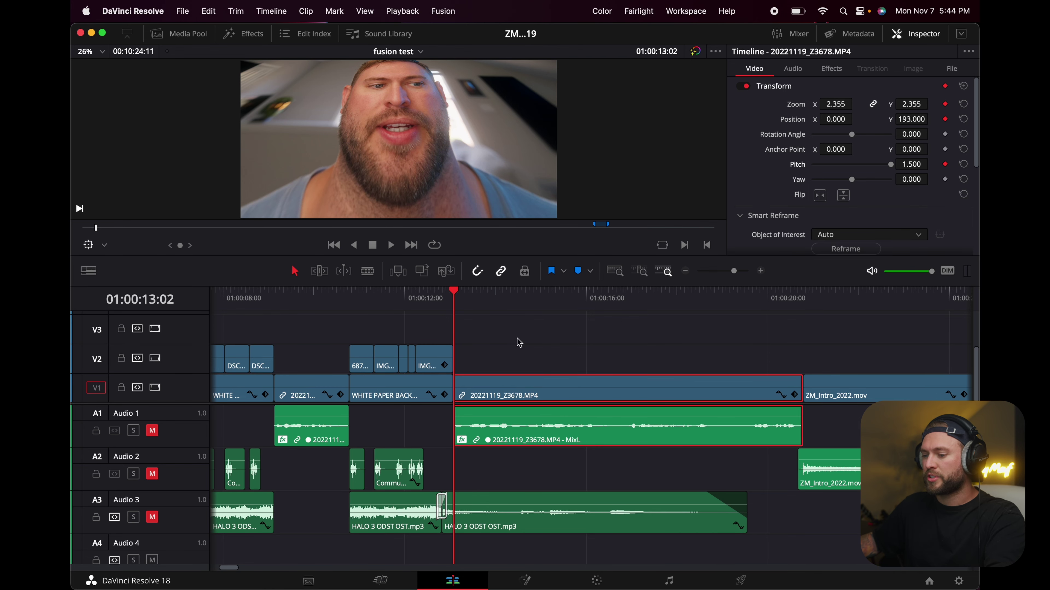
At the clip's end, keyframe Zoom 1.570, vertical Position about -251 and Pitch about -0.973, and play the animation from the clip's start
left_click_drag(457, 296, 805, 293)
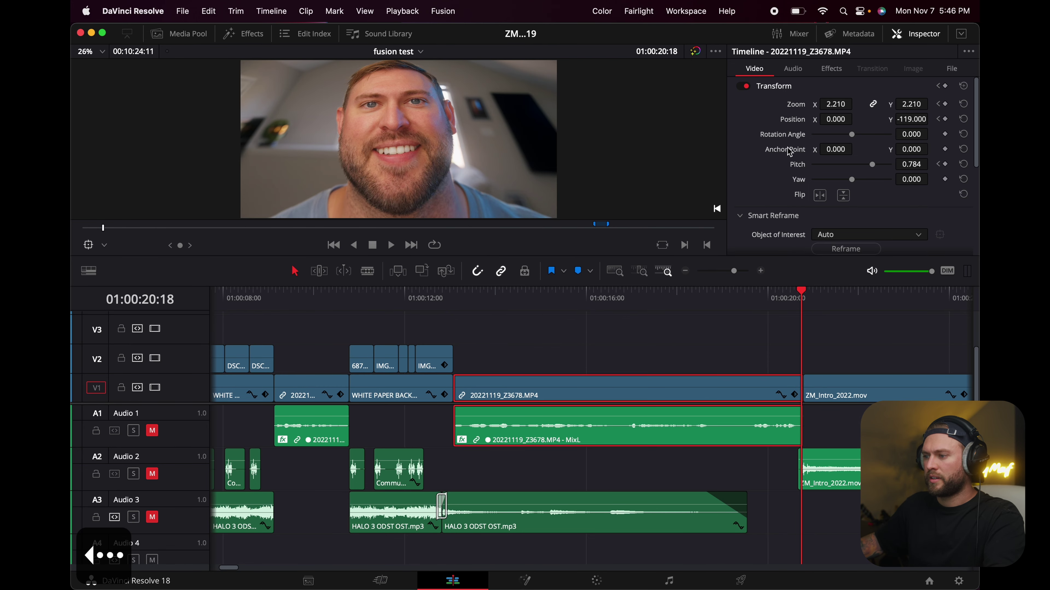
left_click_drag(832, 104, 795, 104)
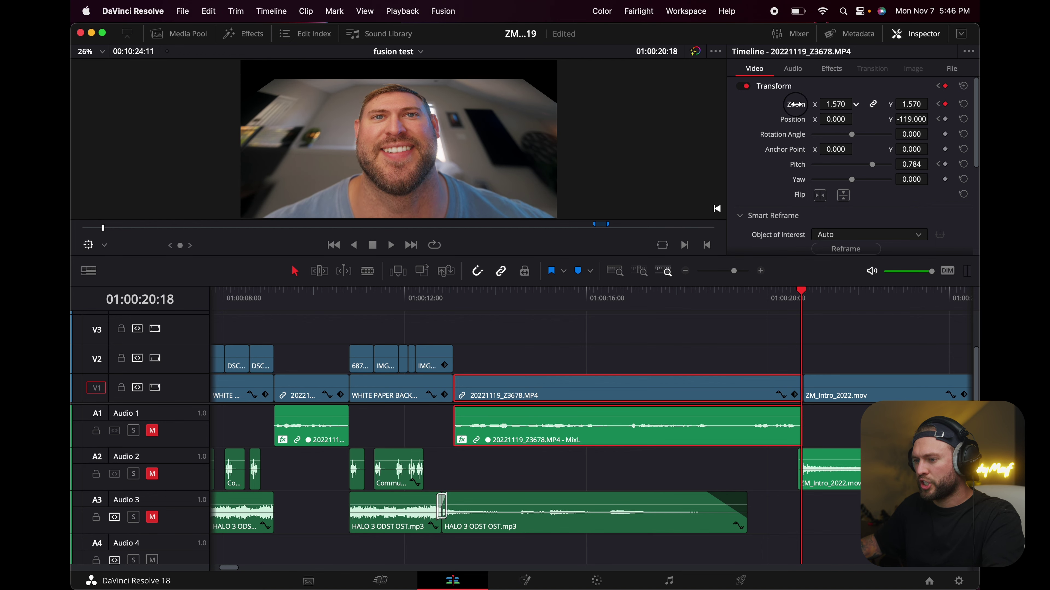
left_click_drag(907, 119, 907, 121)
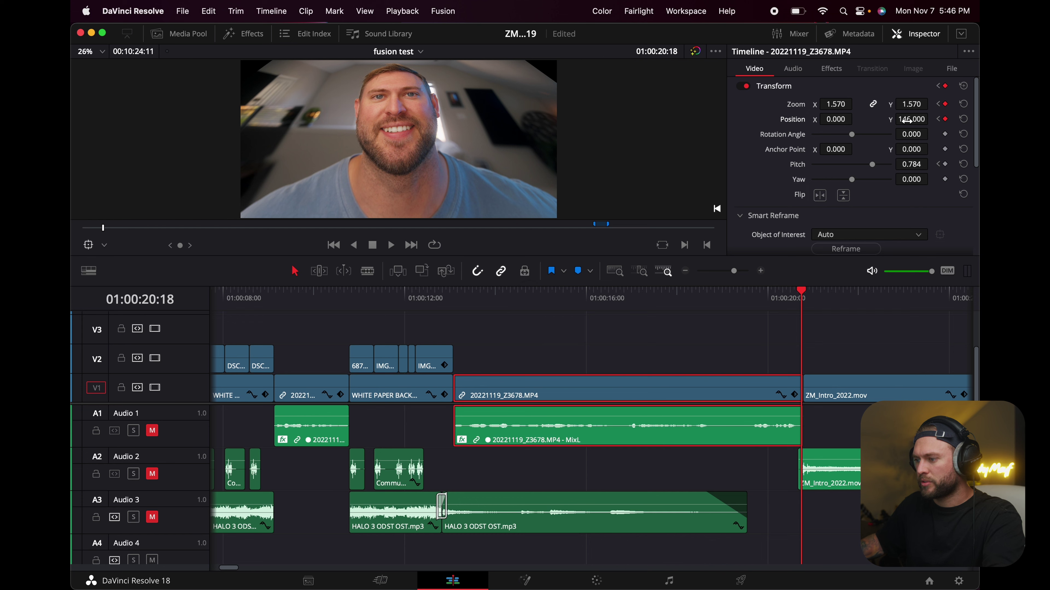
left_click_drag(875, 165, 826, 165)
left_click_drag(913, 118, 916, 122)
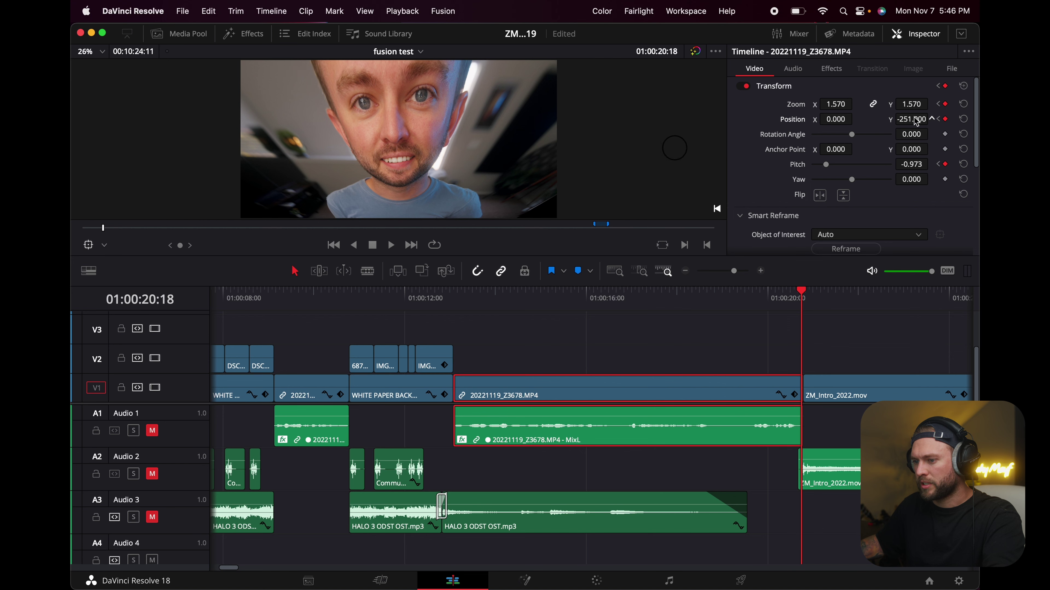
left_click(457, 298)
key("space")
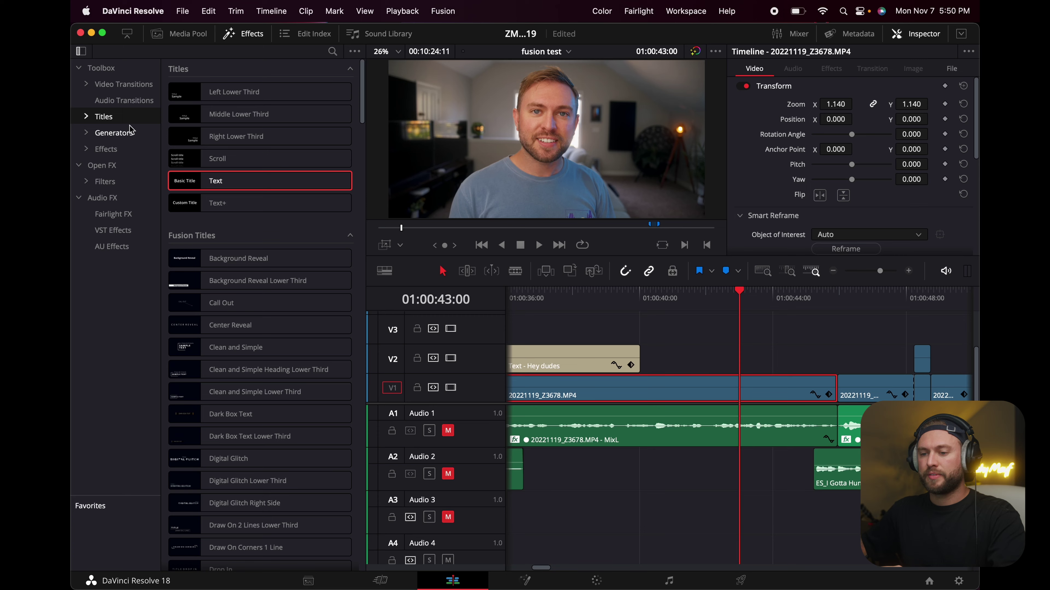
Browse the toolbox effects and search the effects library for "shake"
left_click(121, 148)
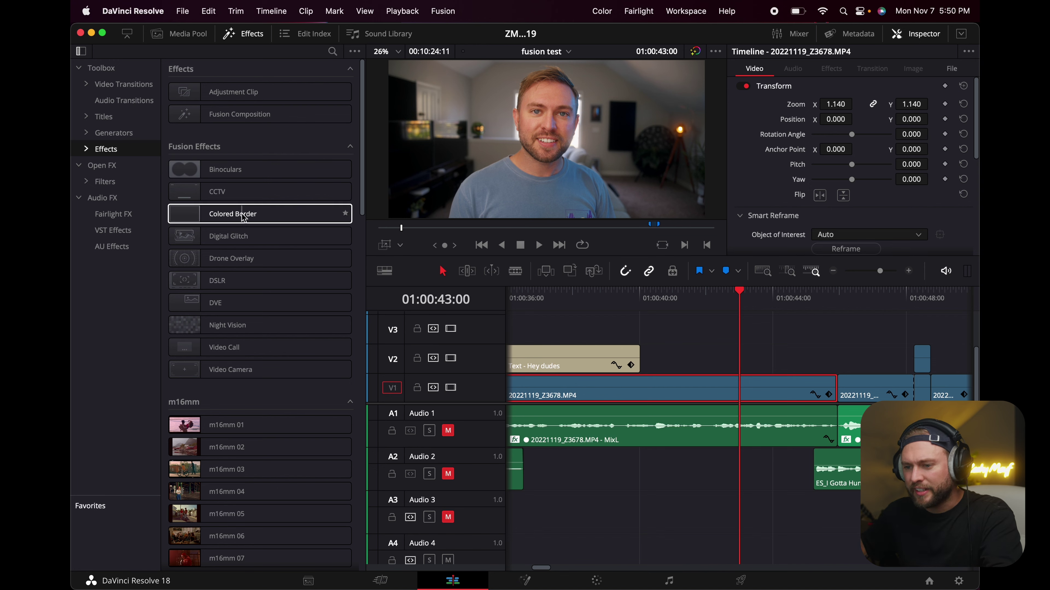
left_click(332, 51)
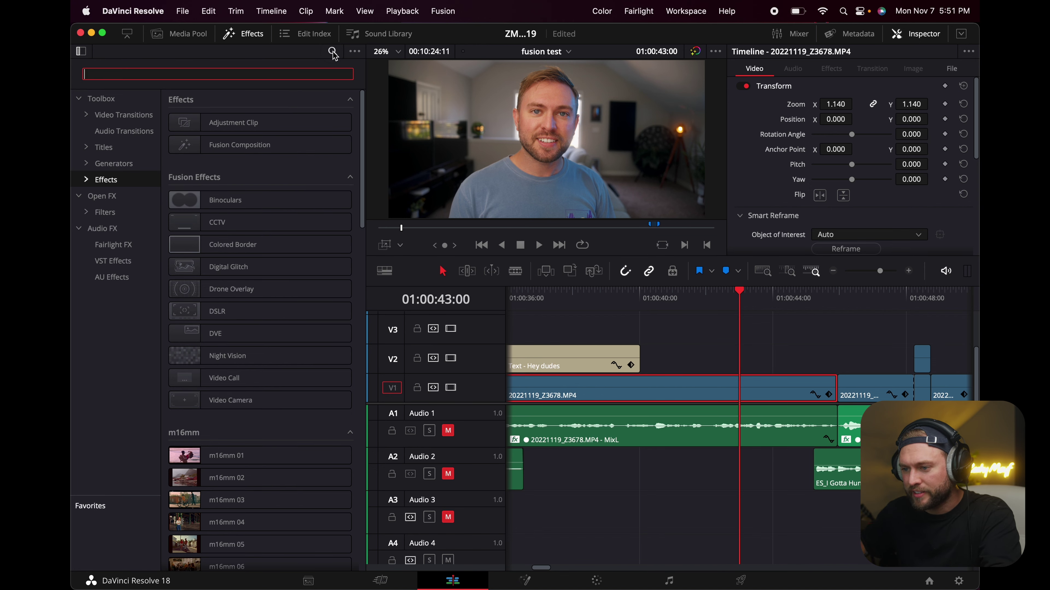
type("camer")
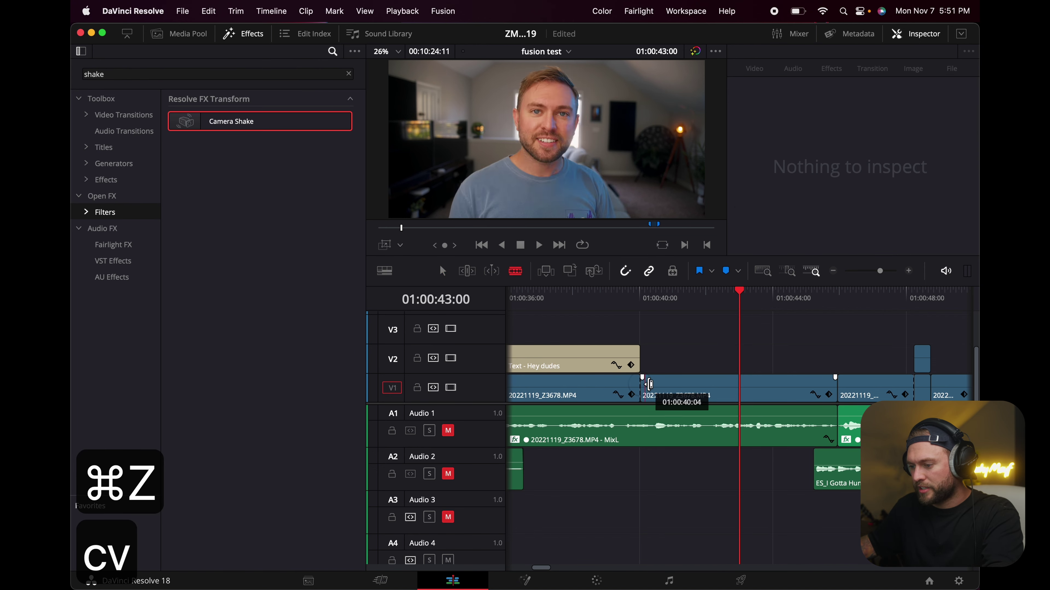
Apply the Camera Shake effect to the V1 clip beginning near 01:00:40:04 and play back the result
key("a")
left_click(653, 389)
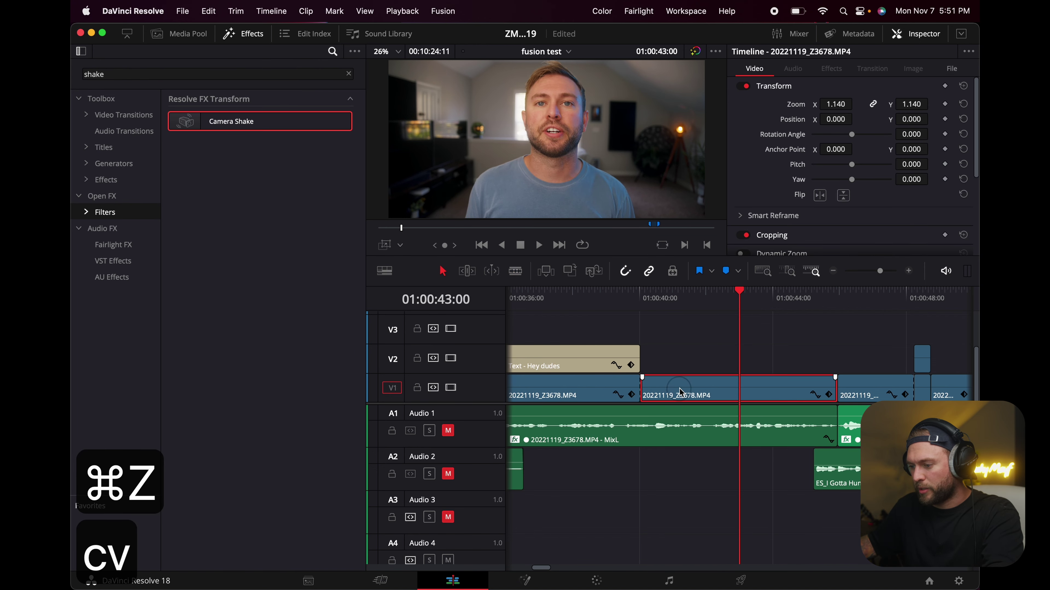
left_click_drag(222, 130, 680, 390)
left_click(645, 304)
key("space")
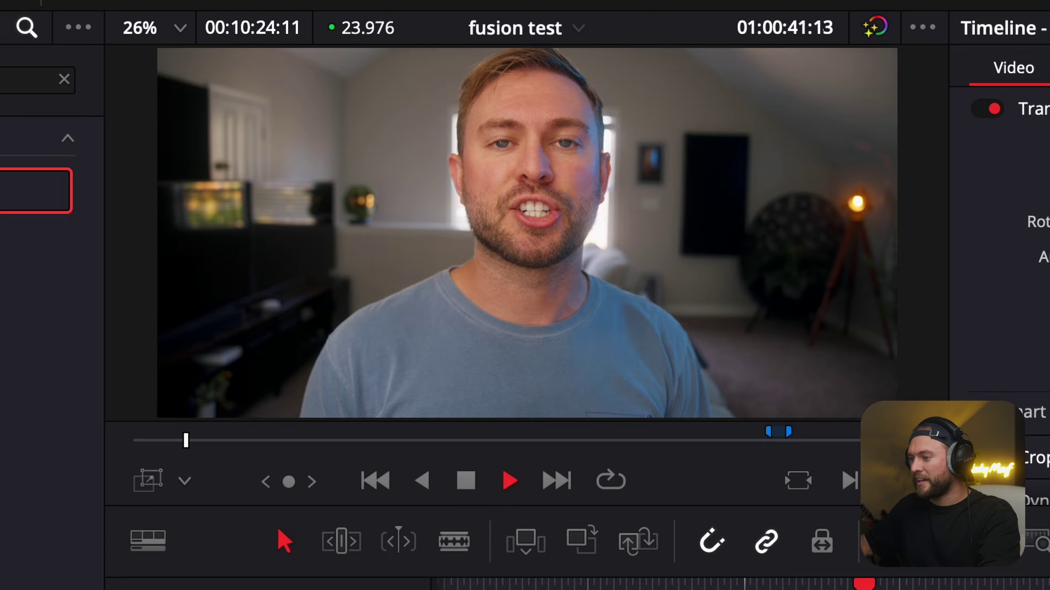
key("space")
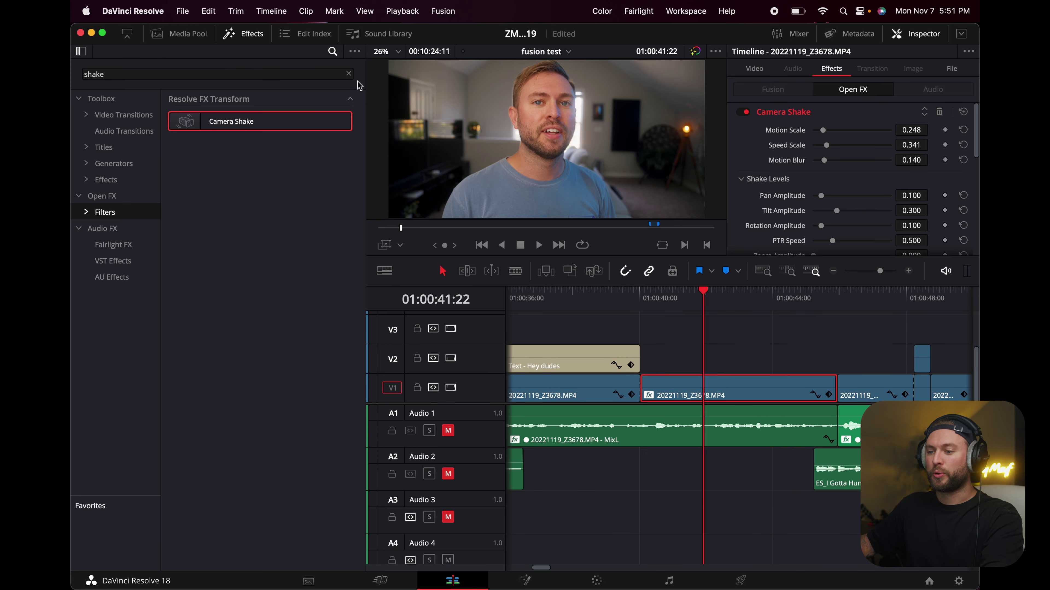
Clear the effects search and look through the available Open FX filters
left_click(348, 74)
scroll(273, 249, "down", 10)
scroll(264, 385, "down", 20)
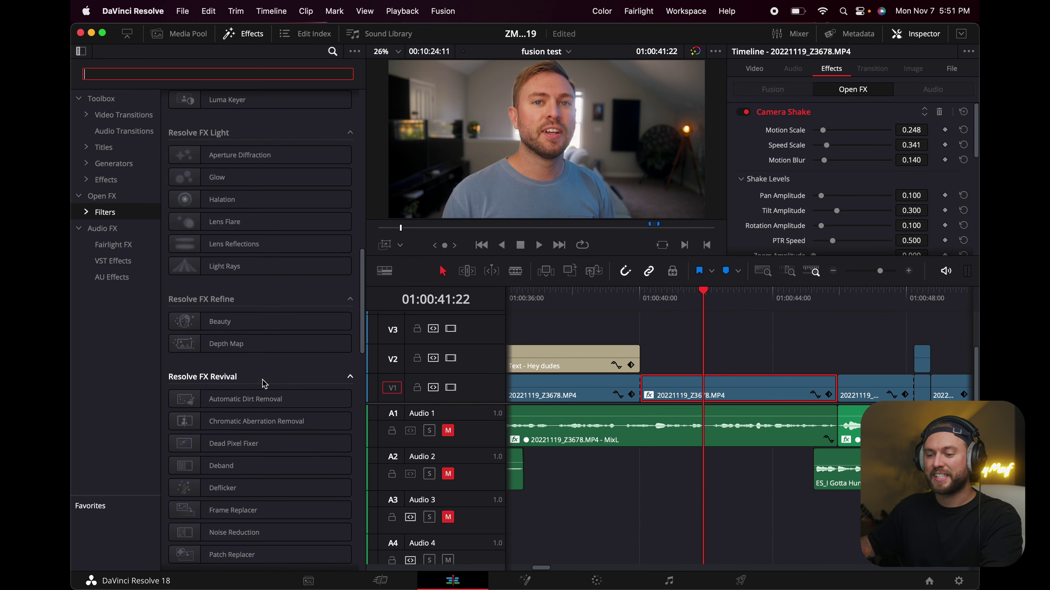
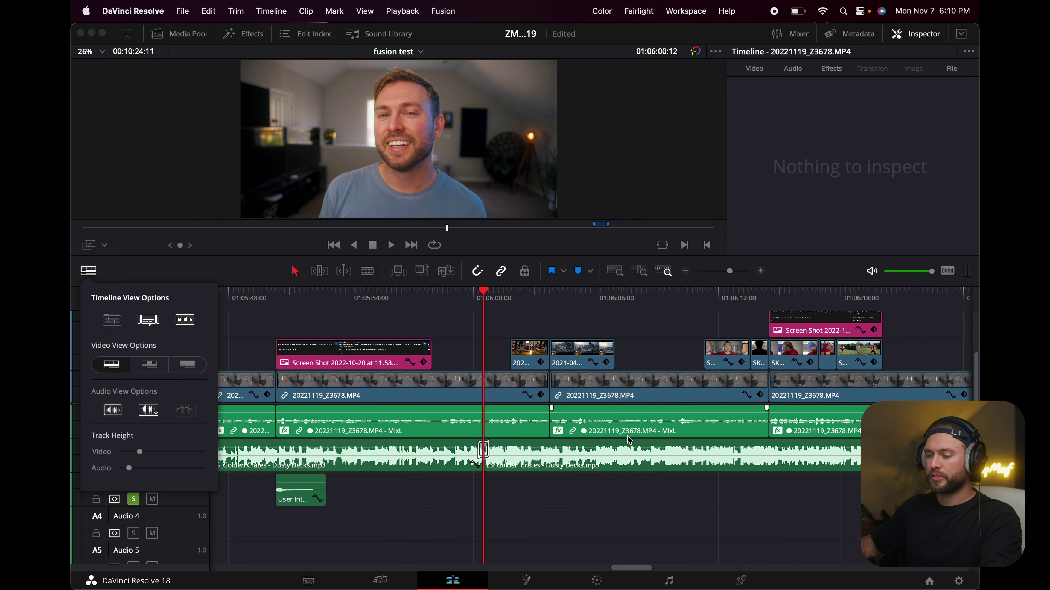
Show the audio mixer and play the timeline briefly to examine the track levels
left_click(794, 34)
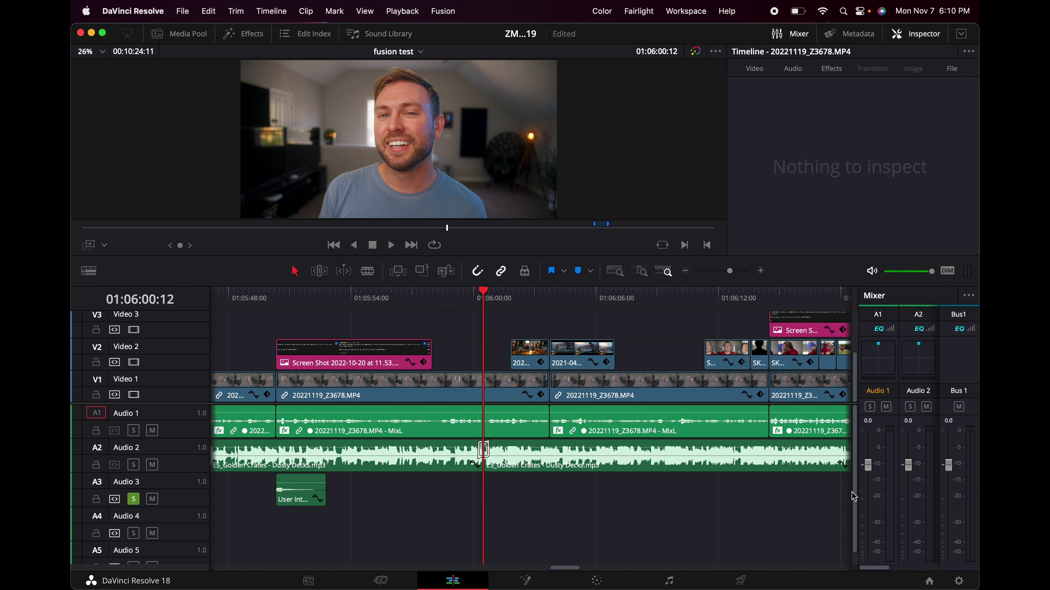
key("space")
key("space")
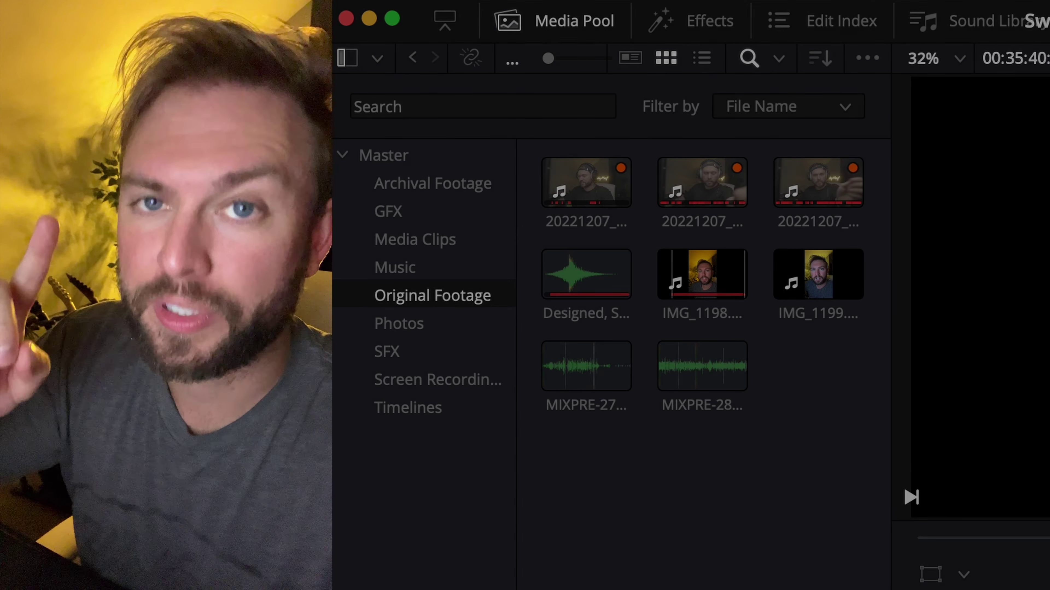
Auto-sync the first 20221207 video clip with the MIXPRE-27 audio recording in the Original Footage bin, based on waveform
left_click(606, 217)
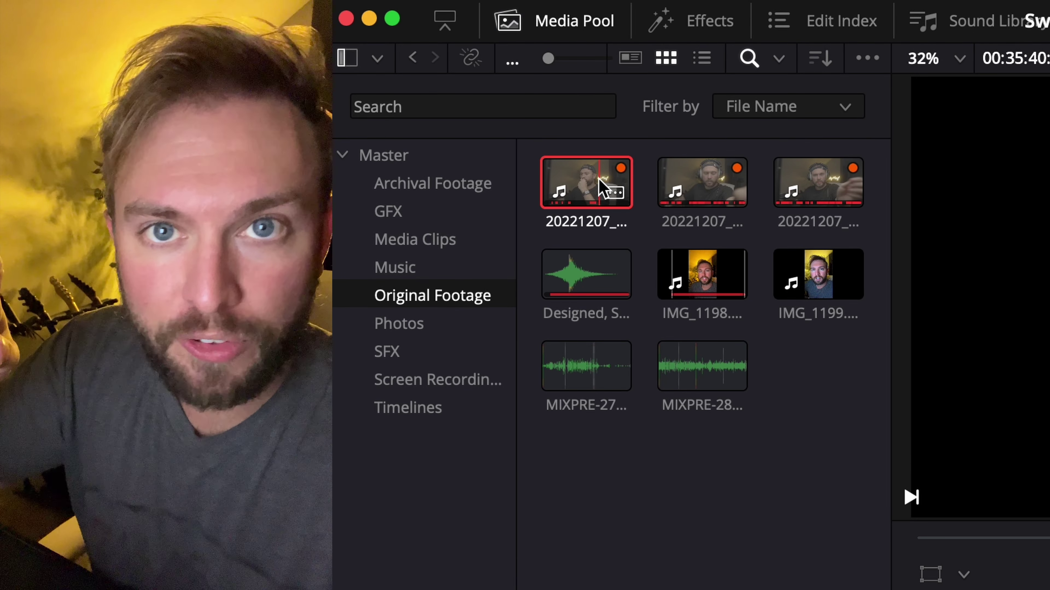
right_click(574, 378)
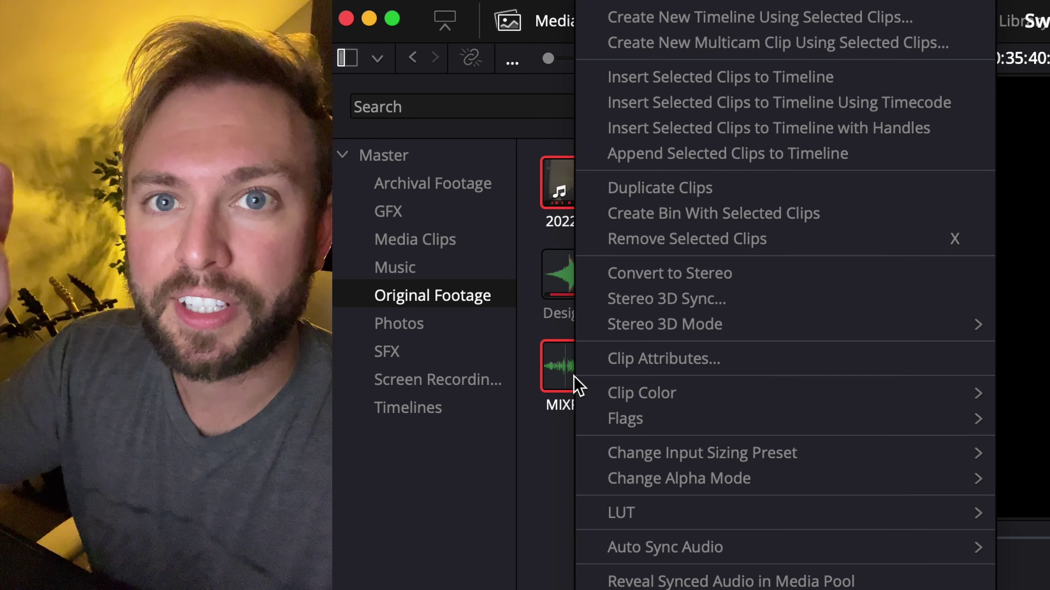
mouse_move(688, 547)
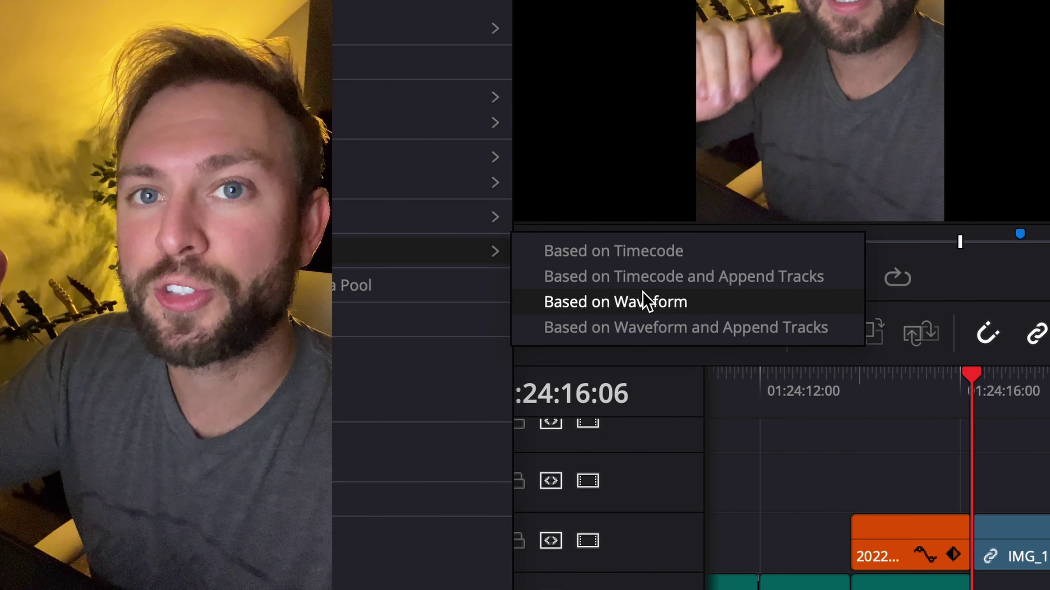
left_click(646, 301)
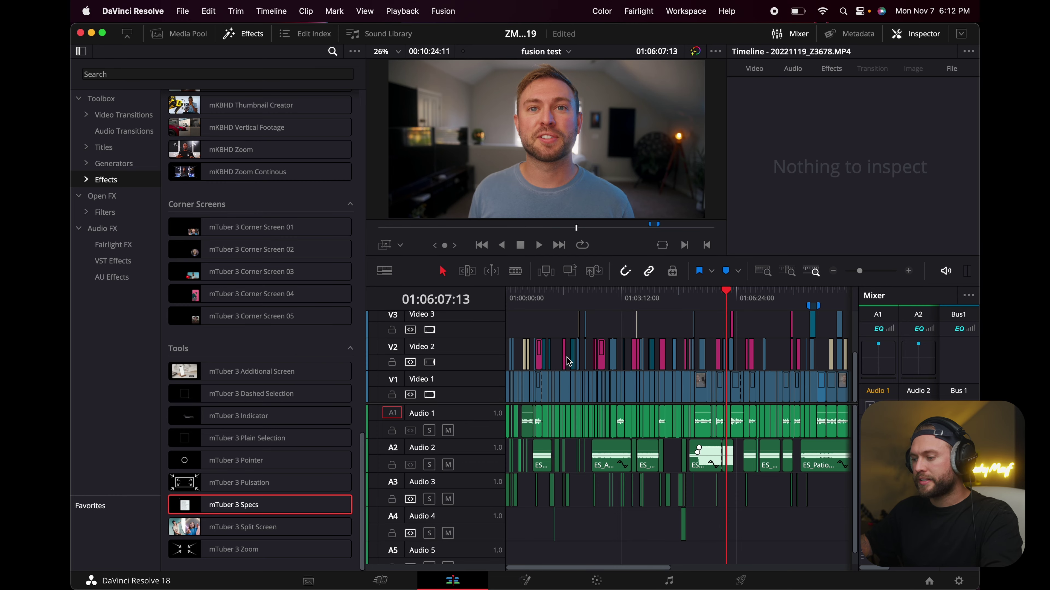
Apply the Limiter and Vocal Channel effects to the 20221119_Z3678.MP4 audio clip on Audio 1, editing the Limiter's ceiling
scroll(701, 418, "down", 3)
scroll(701, 418, "down", 2)
left_click(702, 418)
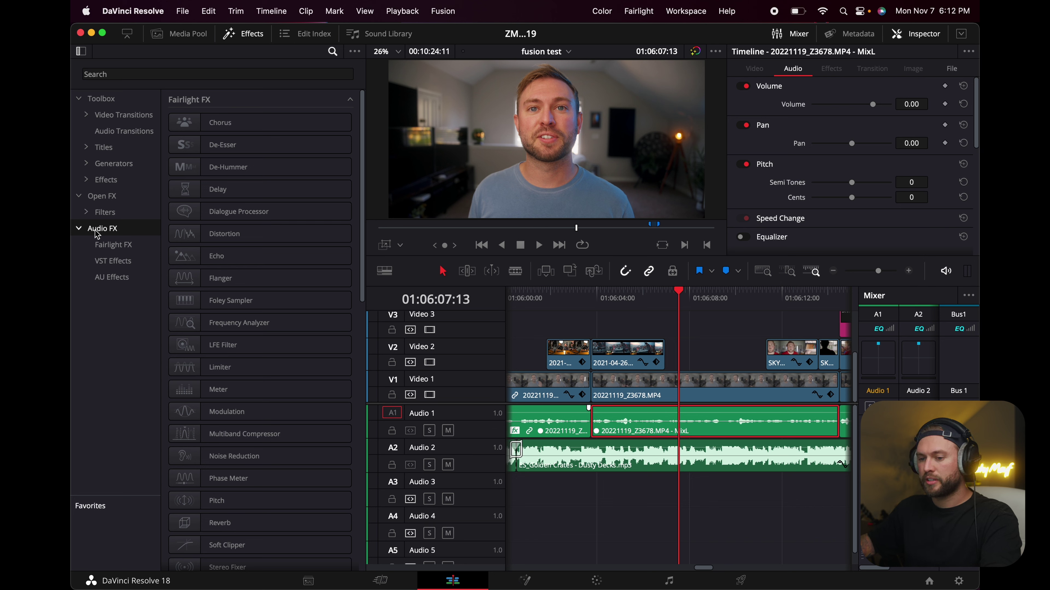
left_click_drag(226, 372, 697, 431)
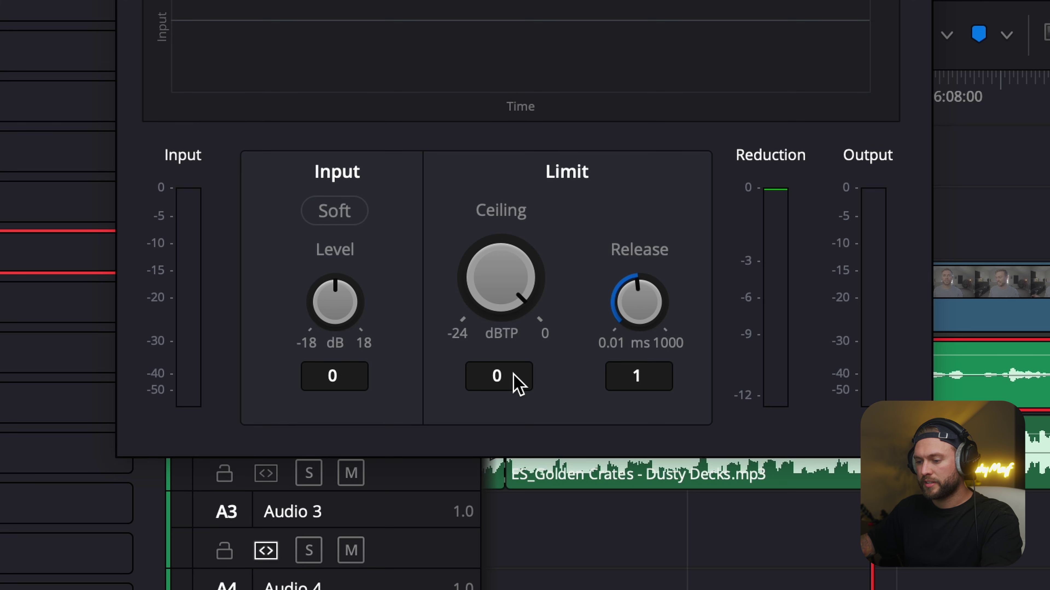
key("Return")
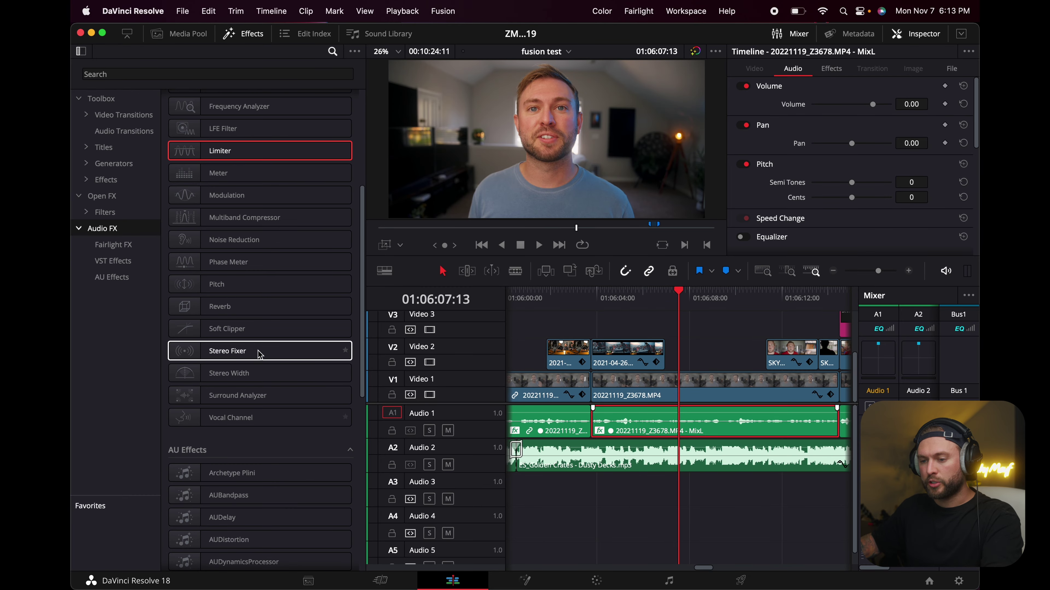
left_click_drag(248, 417, 676, 424)
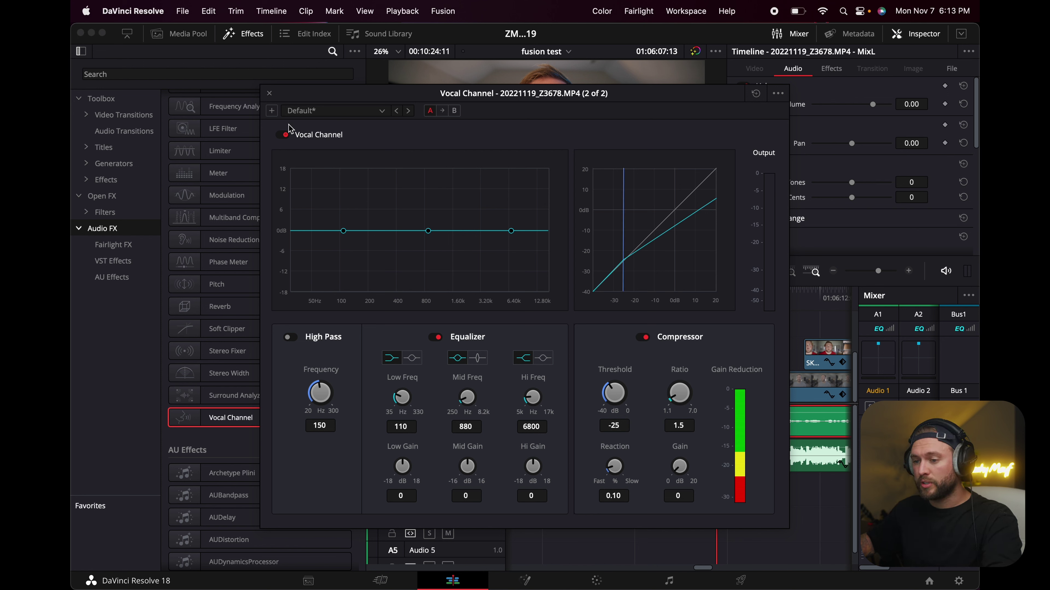
left_click(269, 94)
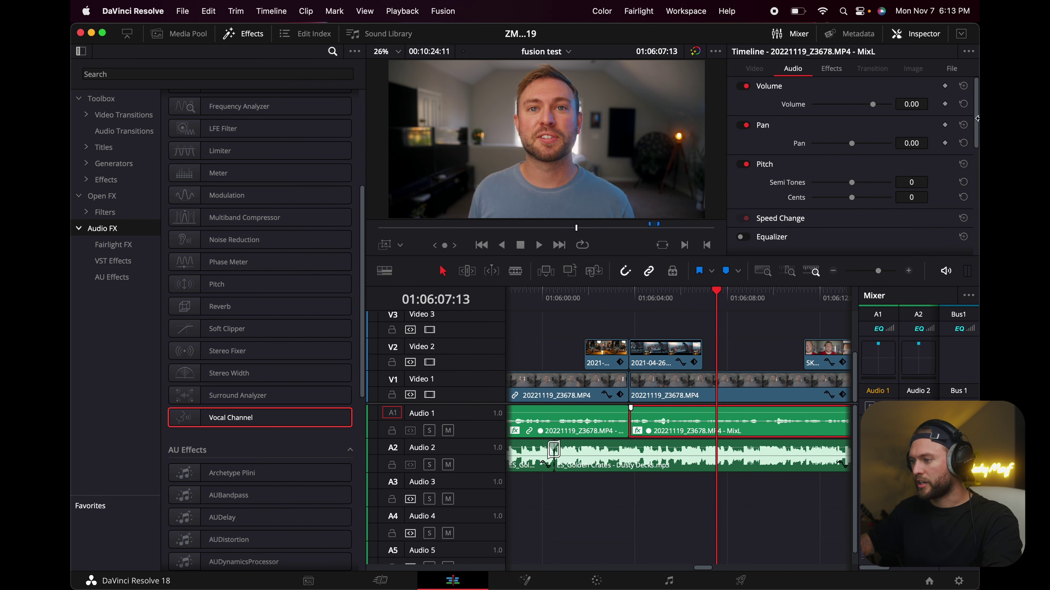
Enable the audio clip's Equalizer and raise Band 2 to +24 at the upper end of the frequency range
left_click_drag(976, 115, 975, 177)
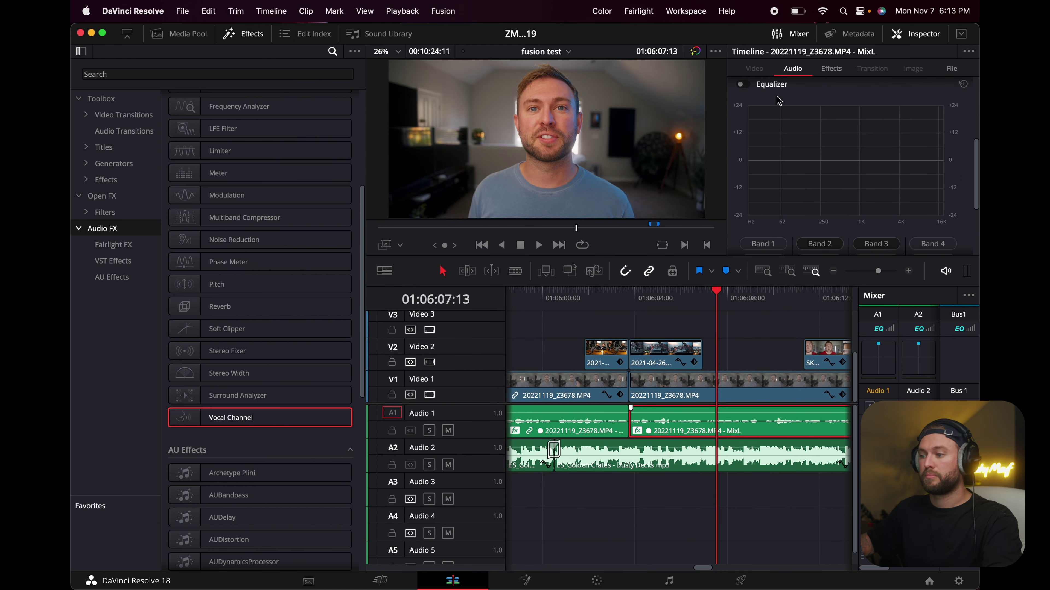
left_click(741, 84)
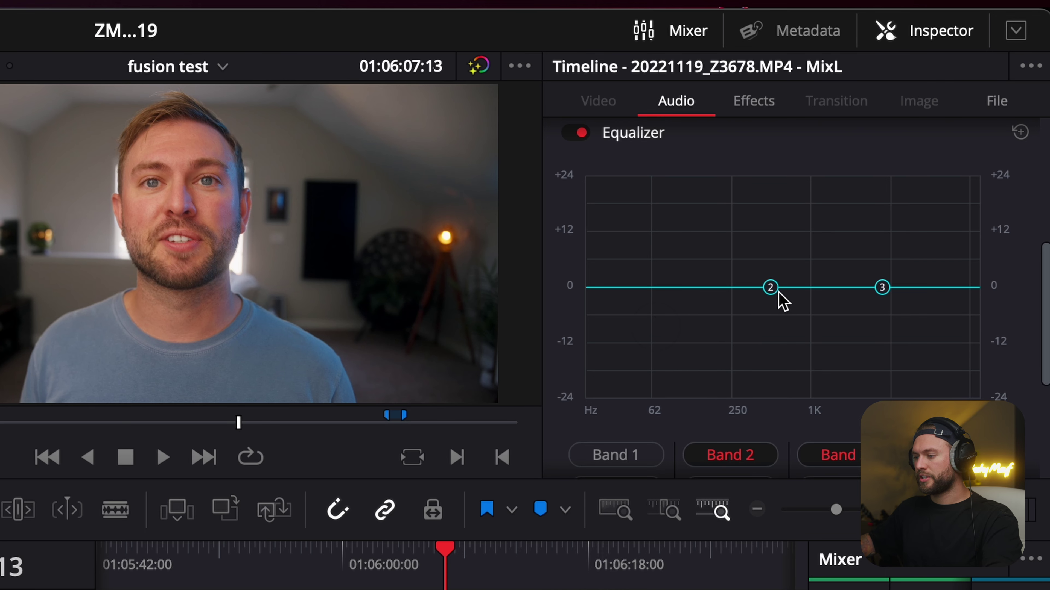
left_click_drag(771, 289, 979, 176)
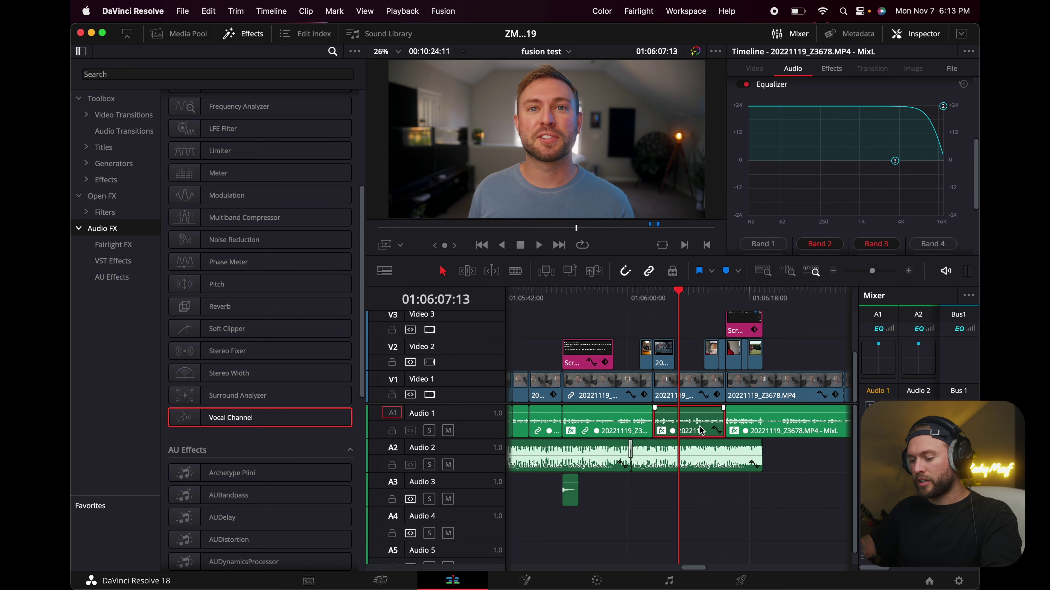
Copy the edited Audio 1 clip's volume, plugins and equalizer attributes onto the following 20221119_Z3678.MP4 audio clip, maintaining keyframe timing
key("super+c")
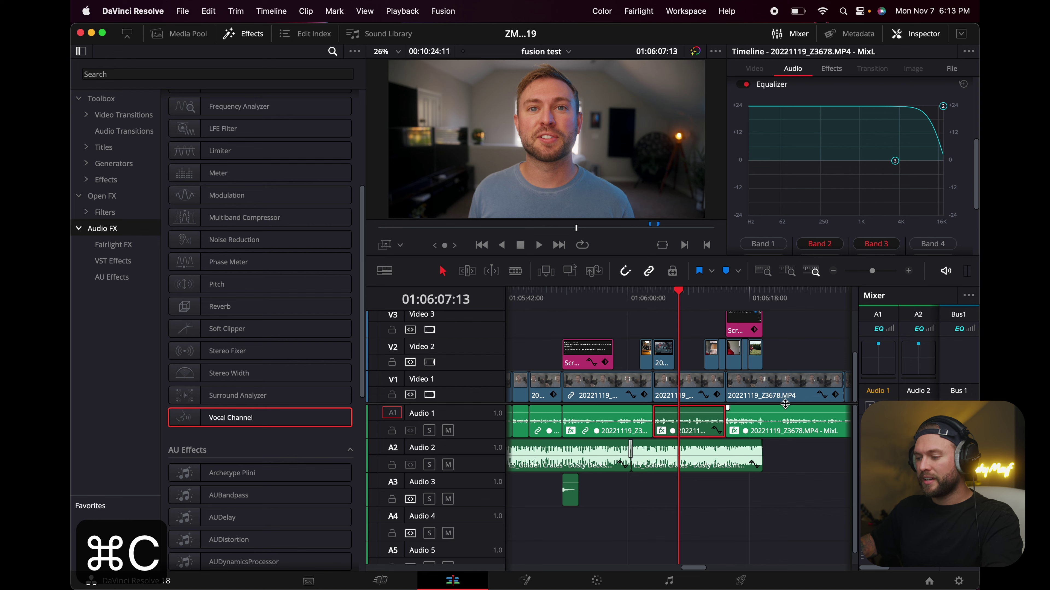
left_click(791, 422)
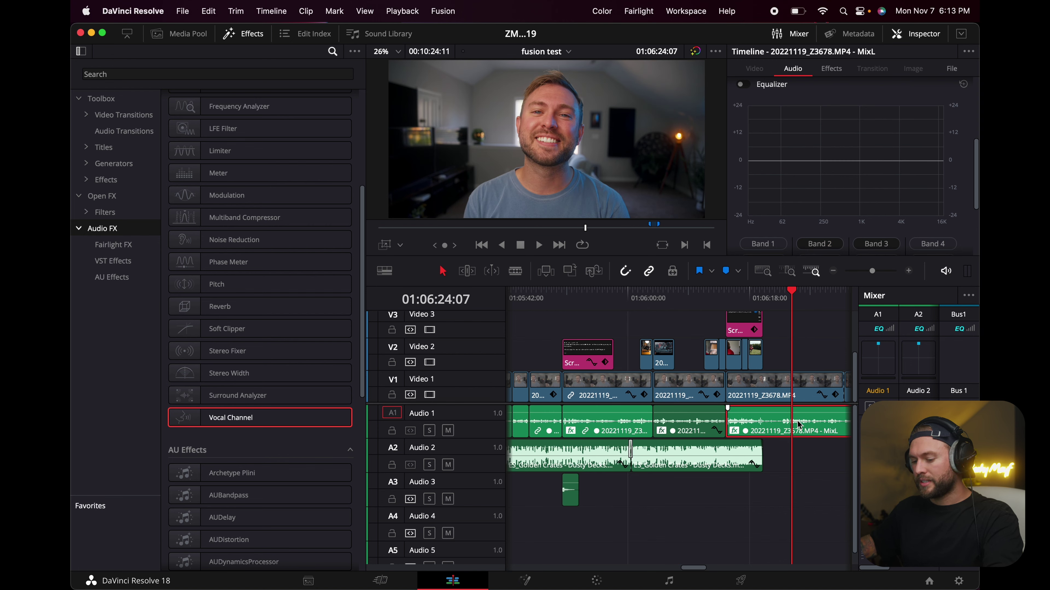
key("alt+v")
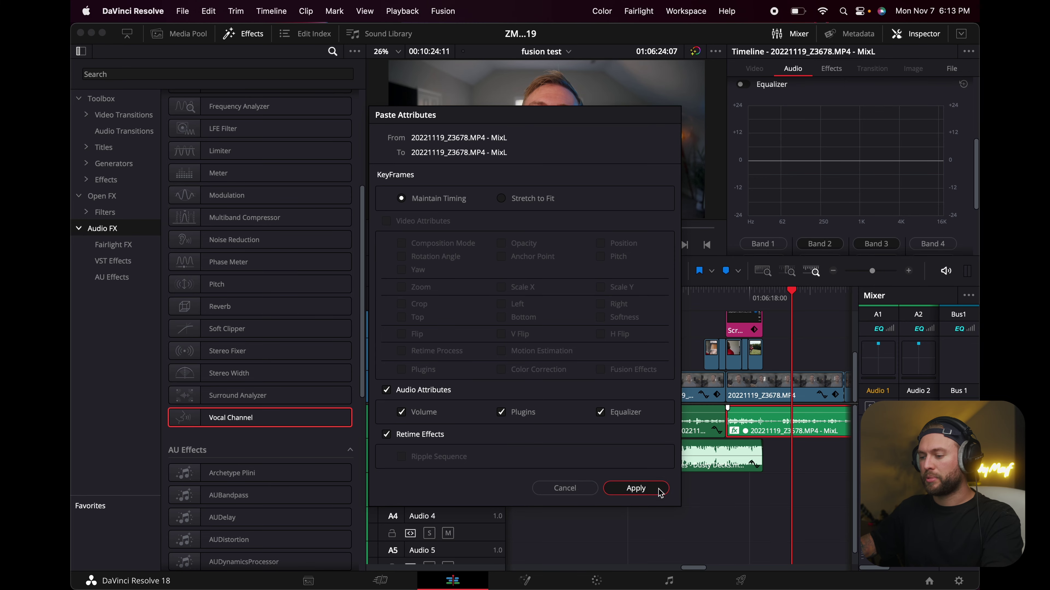
left_click(635, 489)
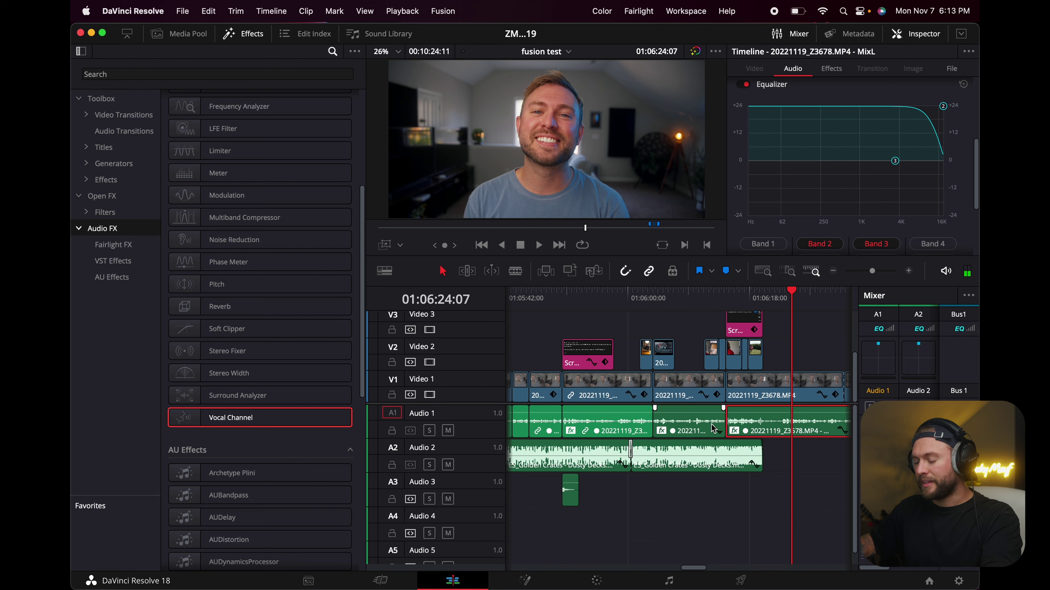
left_click(756, 433)
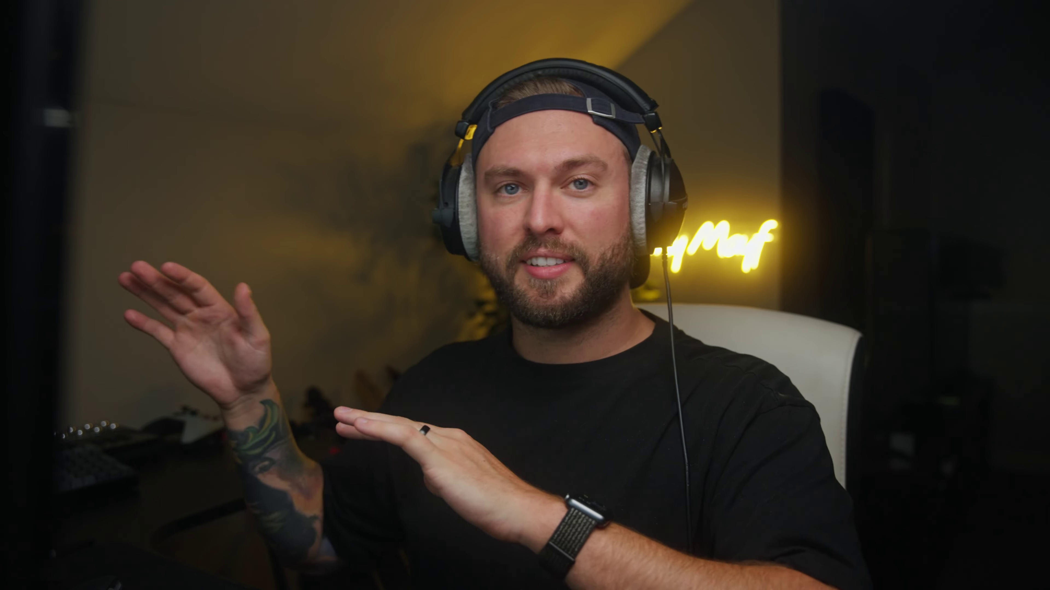
On the Fairlight page, add the AUBandpass effect to the whole Audio 1 track and close its settings window
left_click(670, 581)
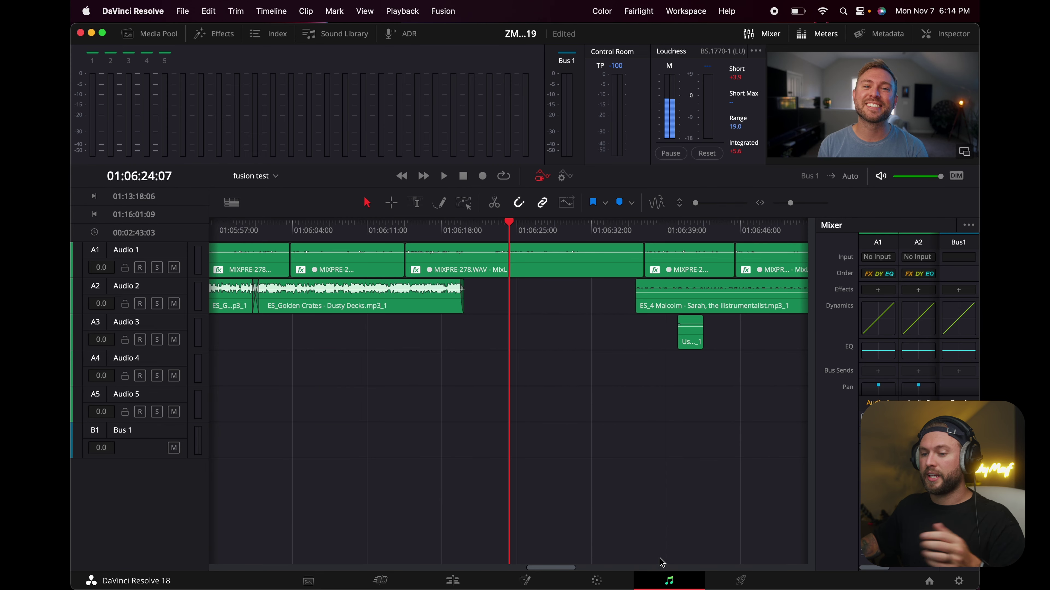
left_click(174, 253)
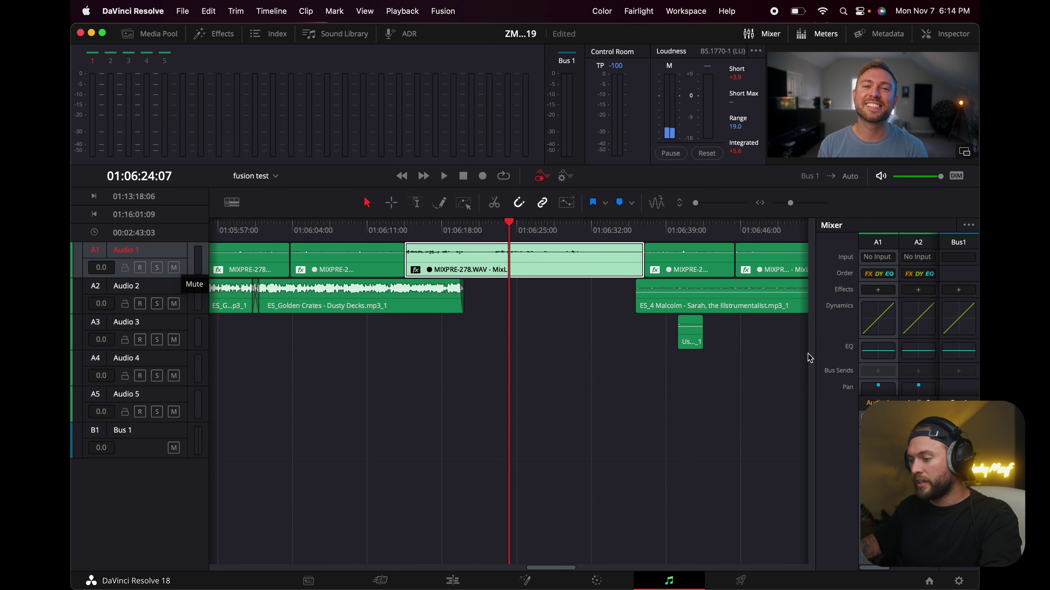
left_click(878, 290)
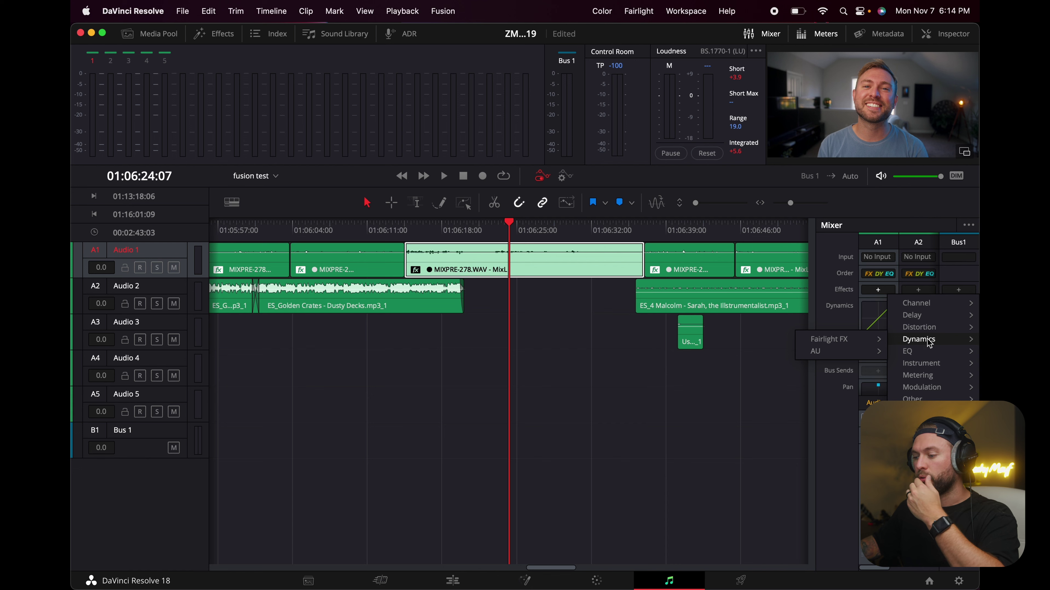
left_click(868, 357)
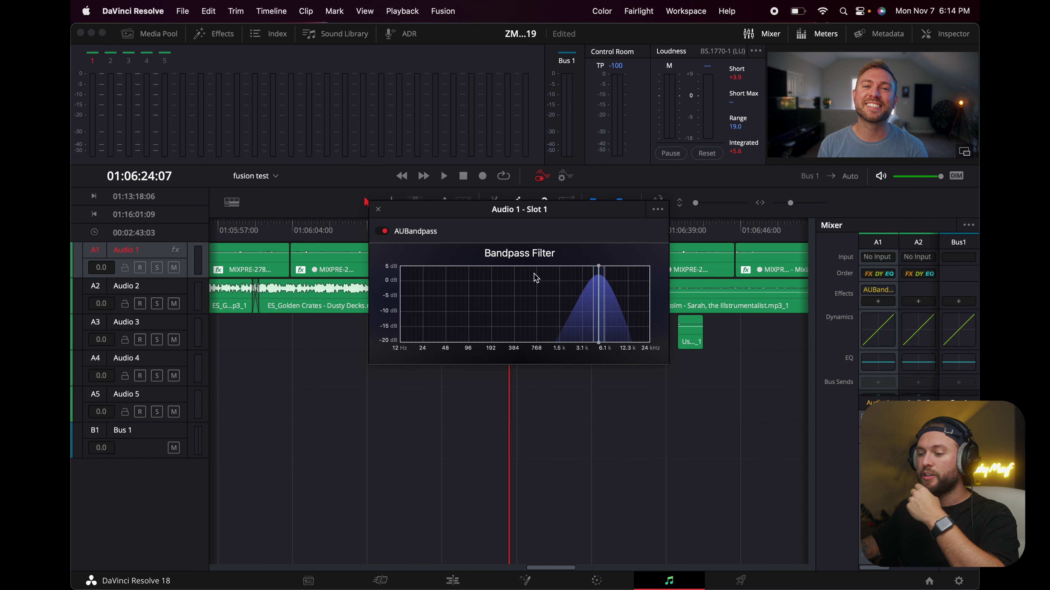
left_click(379, 211)
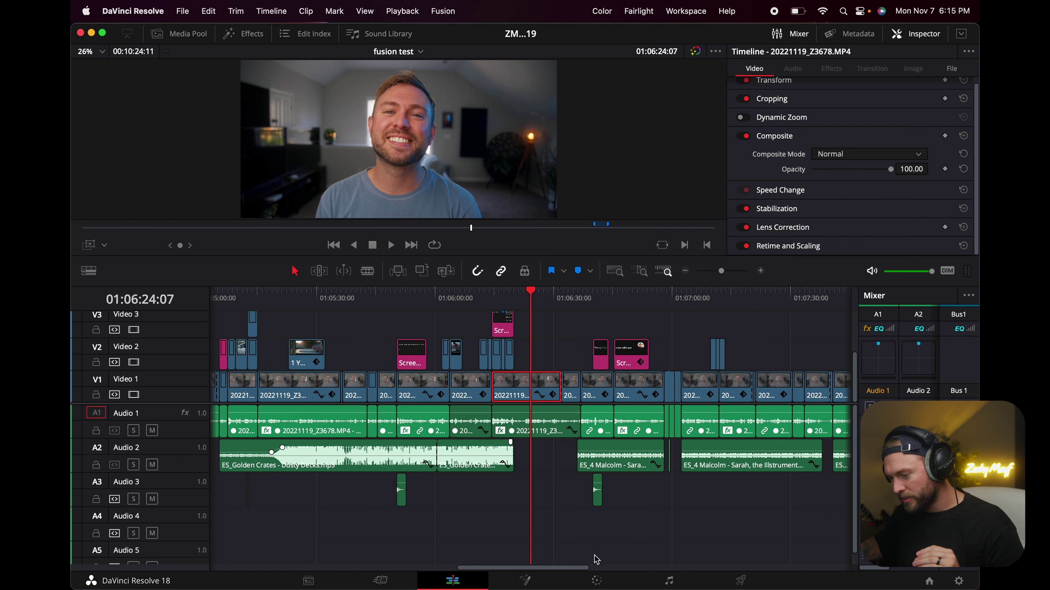
On the Color page, add three Corrector nodes to clip 136 with the playhead at 01:06:24:07
left_click(596, 579)
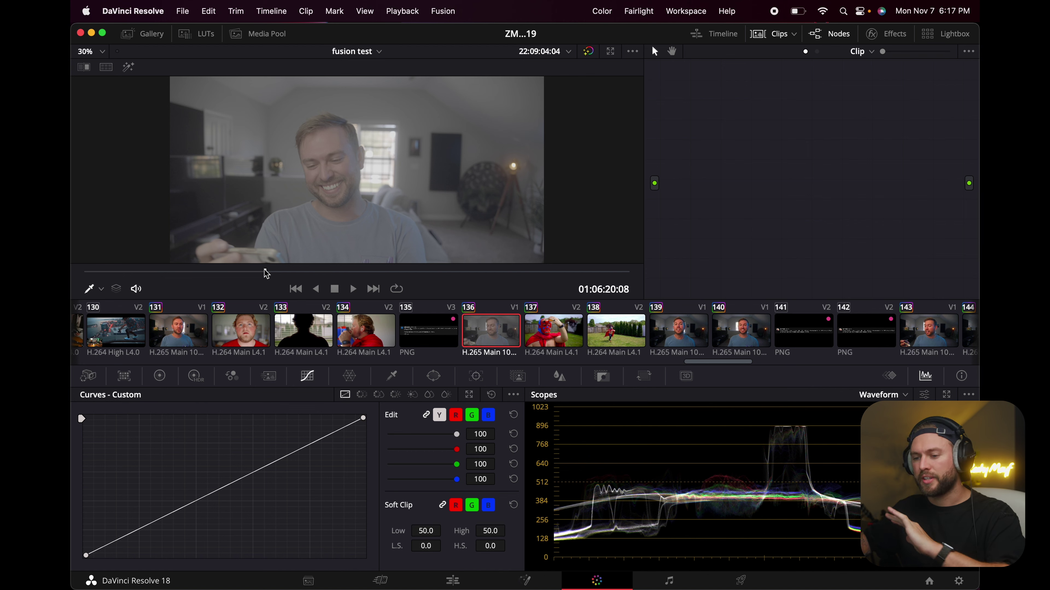
left_click_drag(267, 273, 389, 272)
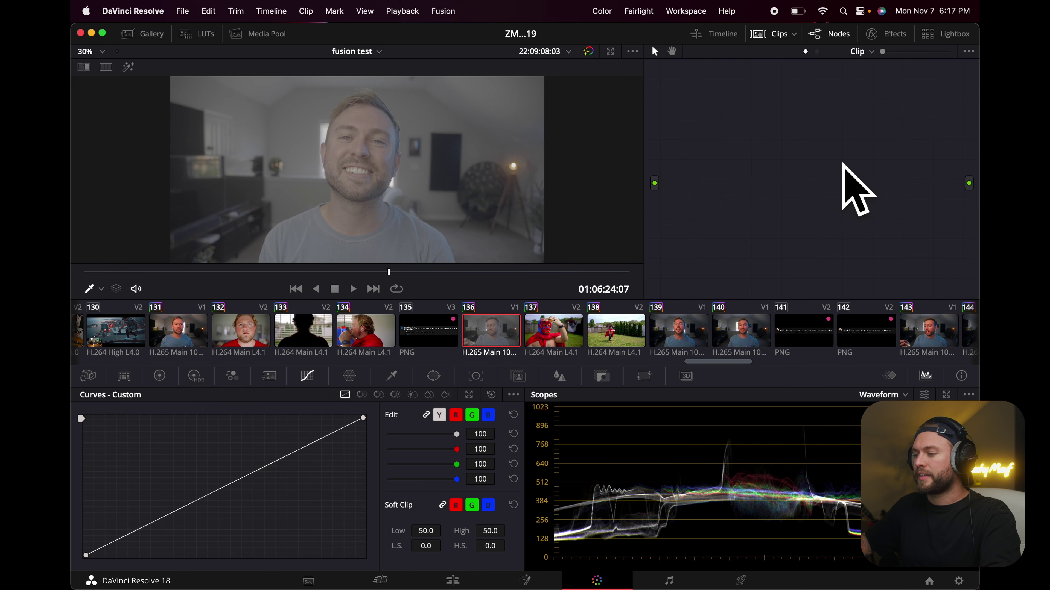
right_click(699, 128)
mouse_move(722, 147)
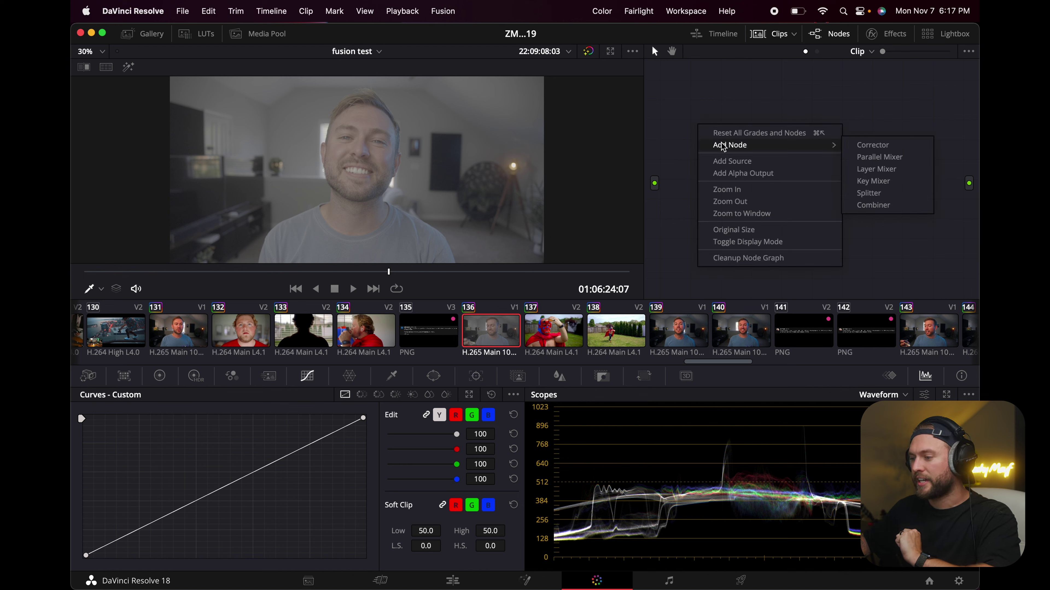
left_click(883, 146)
right_click(783, 218)
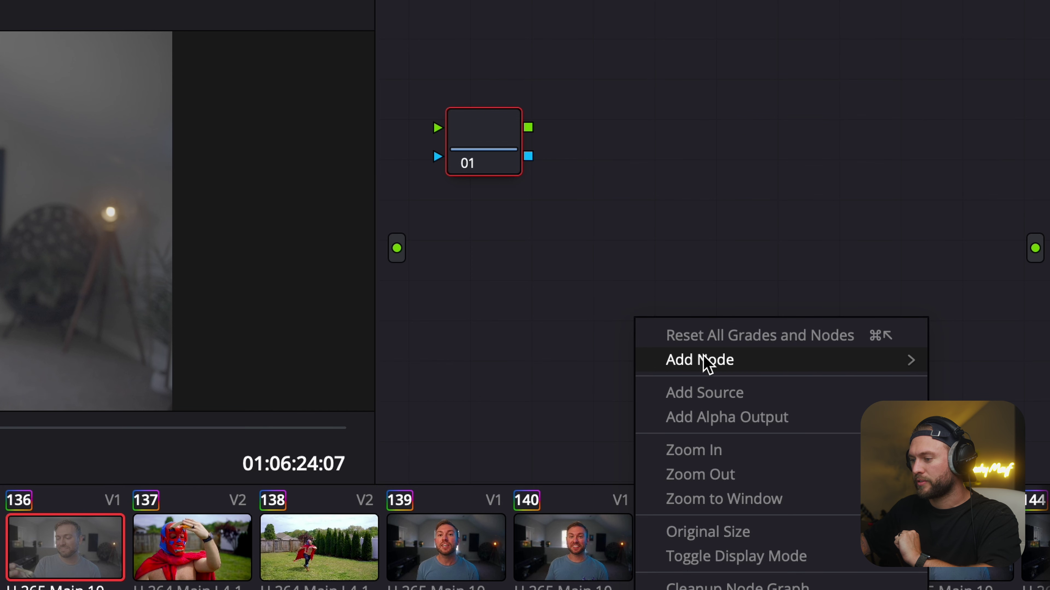
mouse_move(707, 364)
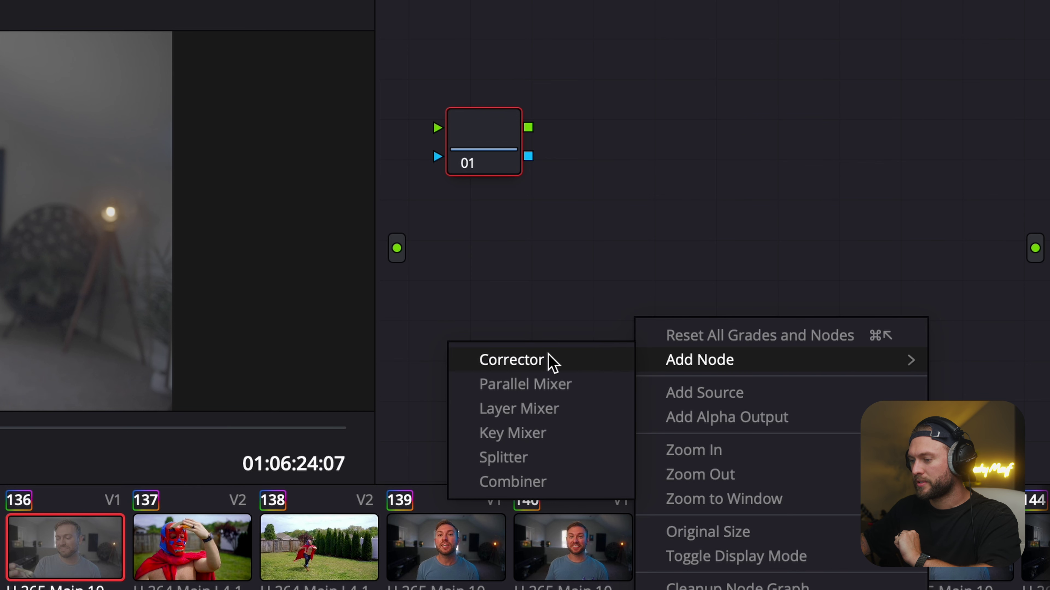
left_click(548, 358)
right_click(803, 414)
mouse_move(856, 458)
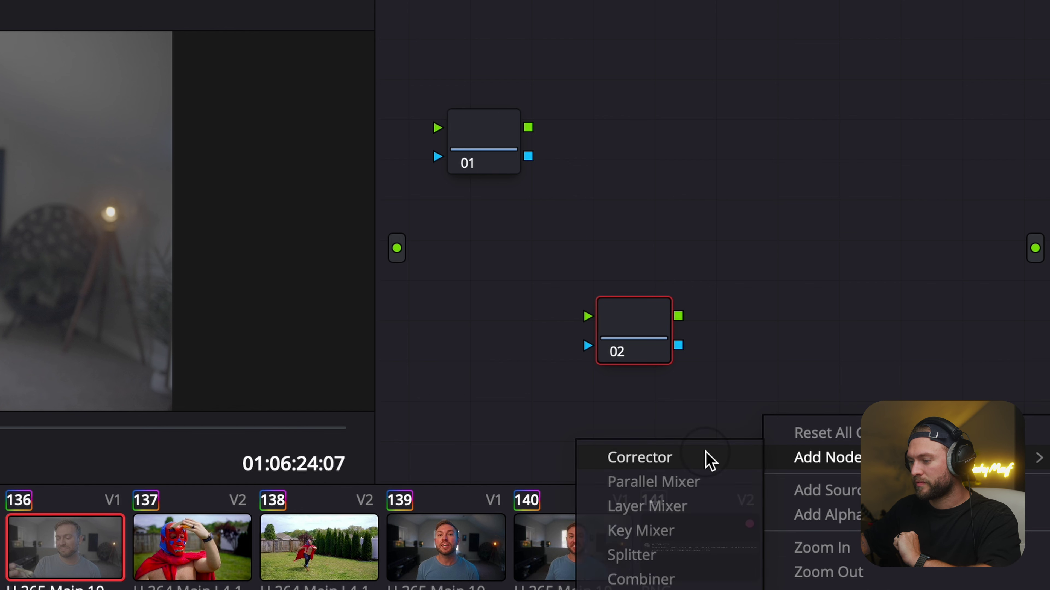
left_click(707, 460)
Arrange nodes 01, 02 and 03 in a row and connect them in series from the source to the output
left_click_drag(644, 336, 718, 188)
left_click_drag(521, 165, 583, 238)
left_click_drag(803, 417, 861, 226)
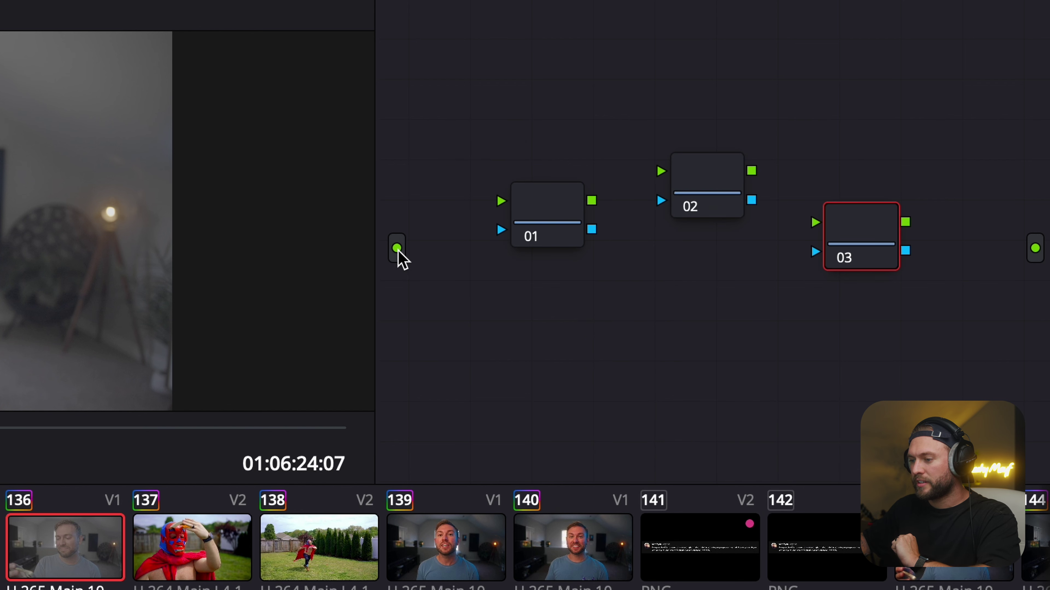
left_click_drag(396, 249, 501, 201)
left_click_drag(678, 173, 662, 171)
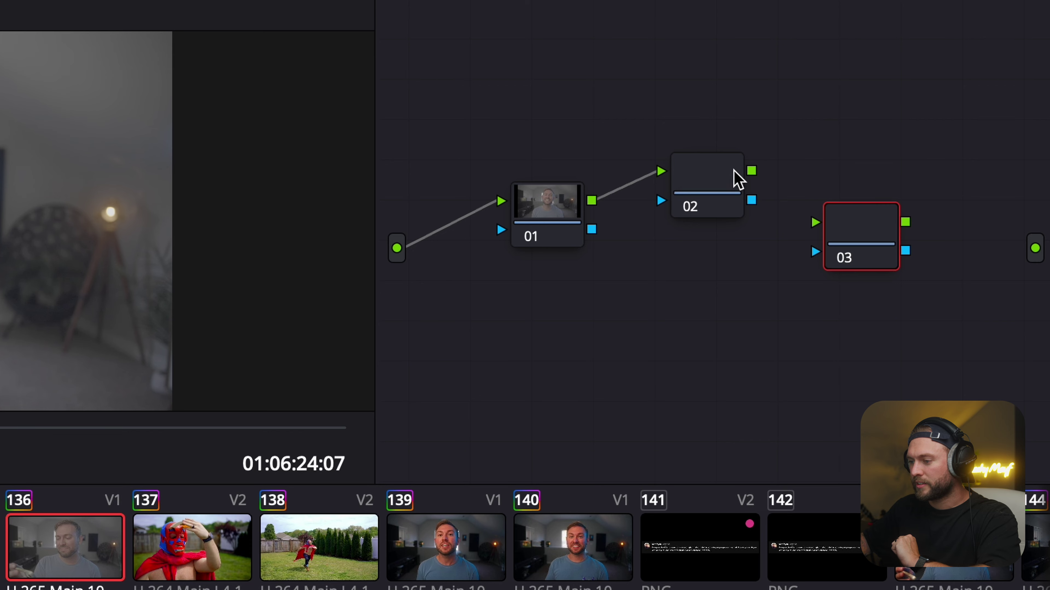
left_click_drag(752, 170, 829, 232)
left_click_drag(905, 222, 1031, 247)
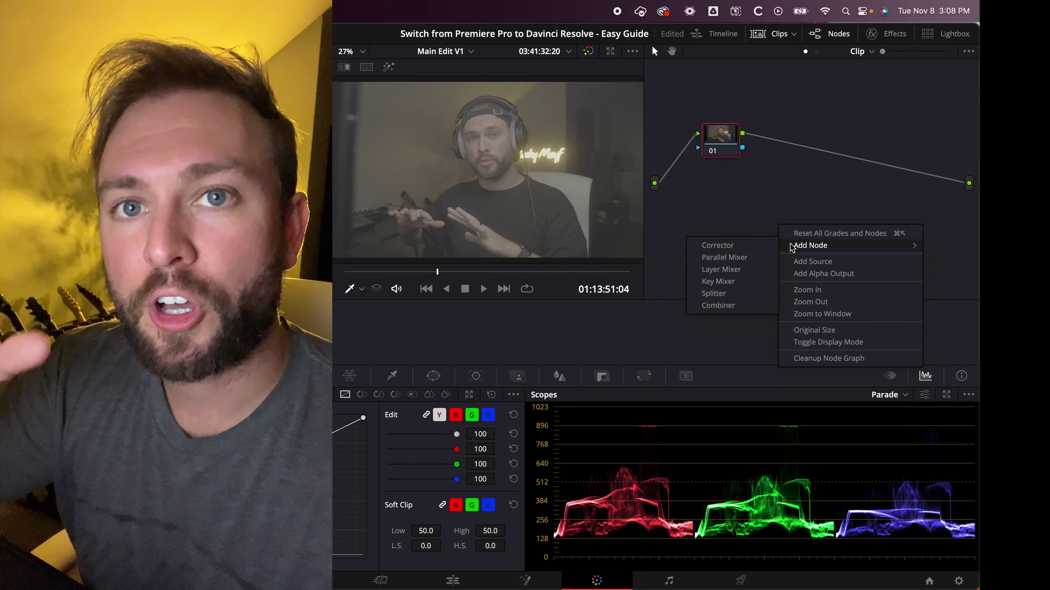
In the Main Edit V1 timeline's grade, add two Corrector nodes and insert both into the connection line after node 01
left_click(746, 250)
left_click_drag(822, 154, 822, 154)
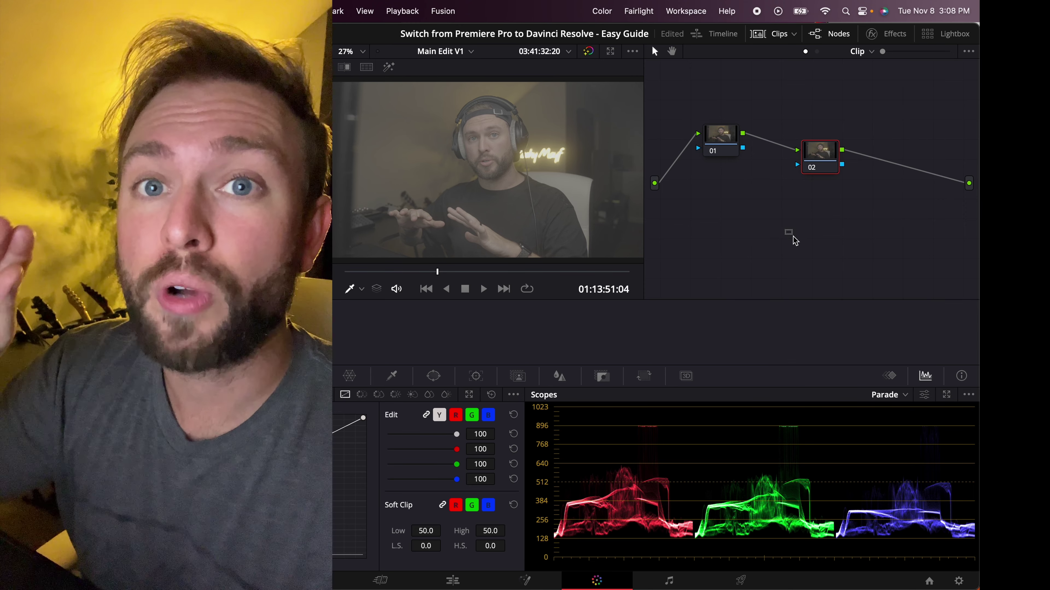
right_click(772, 264)
mouse_move(797, 285)
left_click(752, 282)
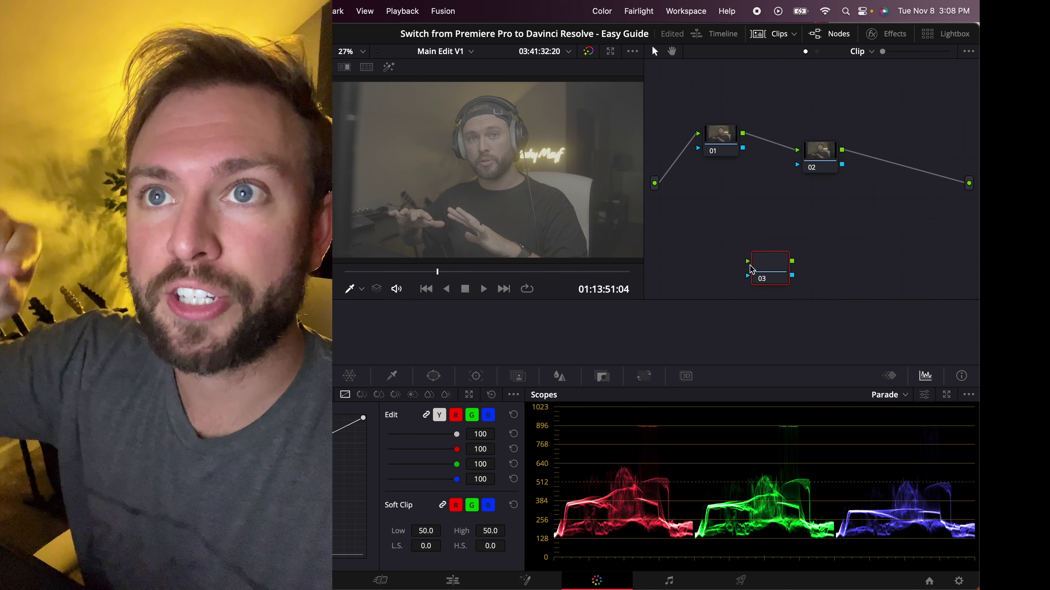
left_click_drag(869, 198, 891, 169)
left_click_drag(826, 158, 812, 157)
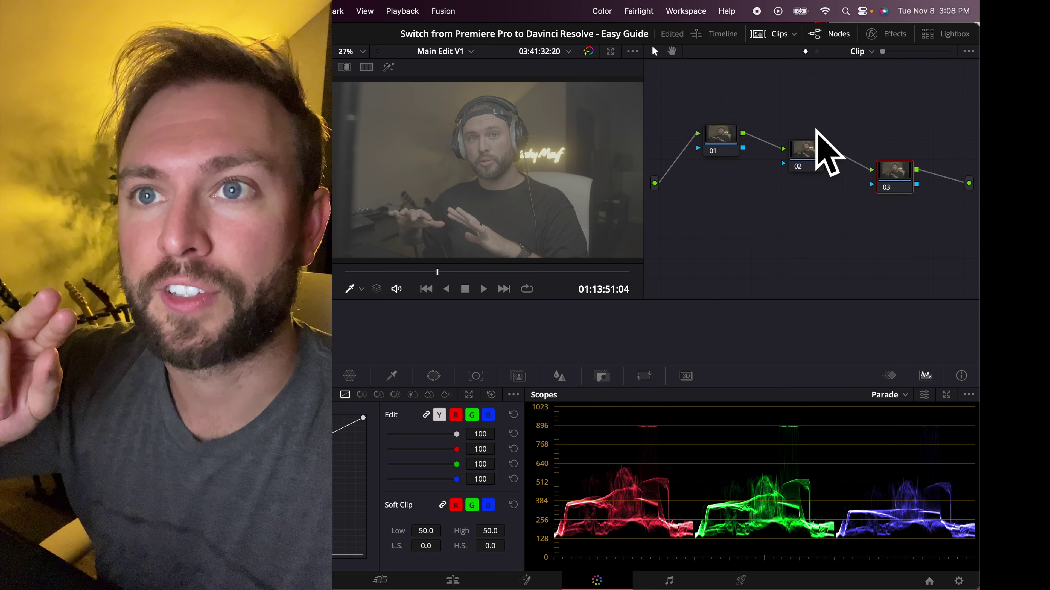
left_click(809, 155)
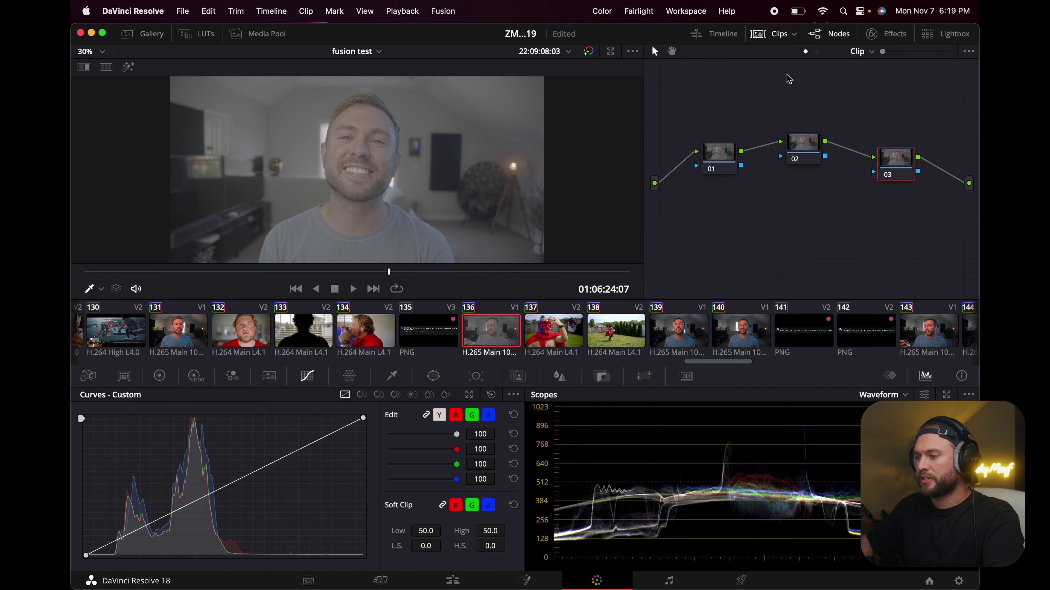
Hide the clip thumbnails in the fusion test timeline and apply the Color Space Transform effect to node 02
left_click(769, 40)
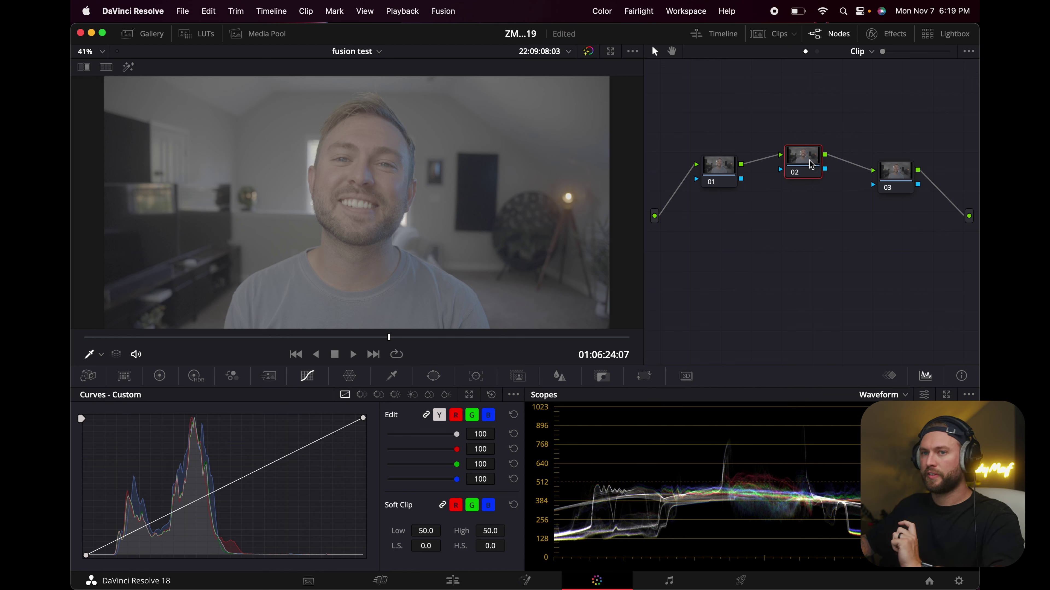
left_click(884, 34)
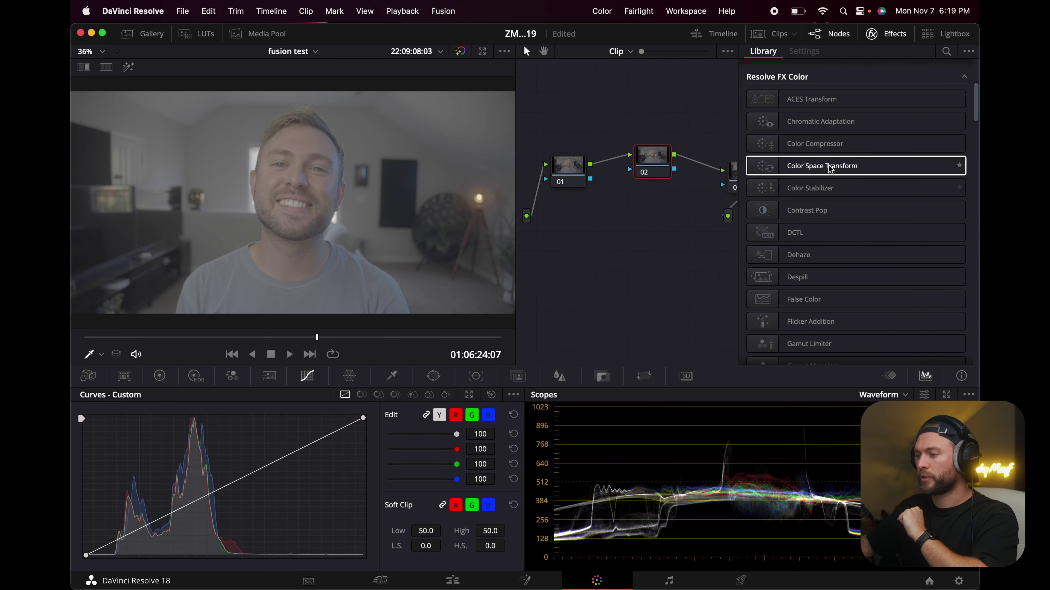
left_click_drag(852, 166, 651, 161)
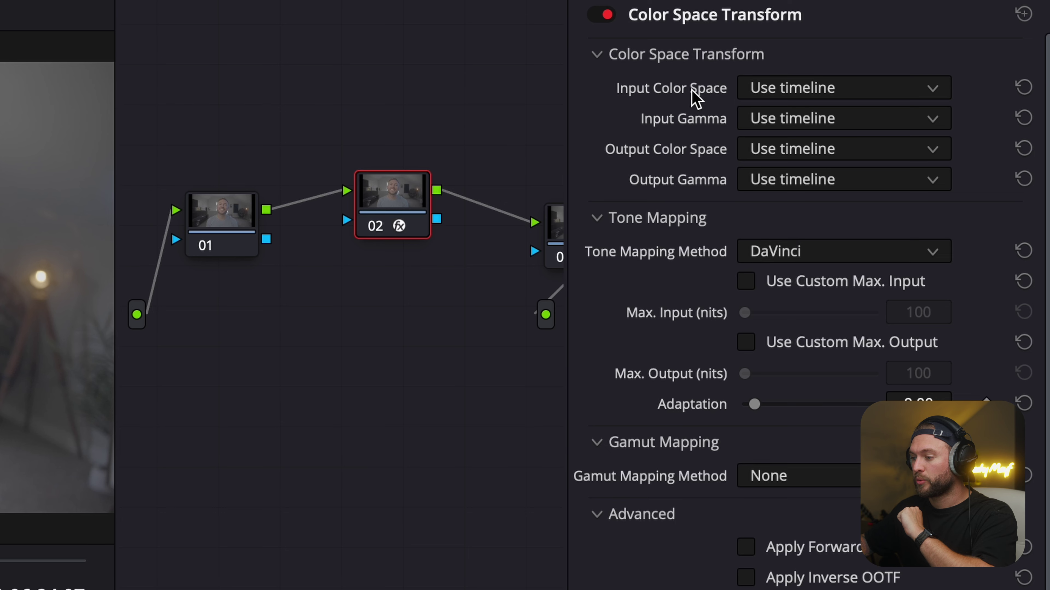
Set the transform's Input Color Space to Sony S-Gamut3.Cine and its Input Gamma to Sony S-Log3
left_click(846, 104)
scroll(839, 196, "down", 10)
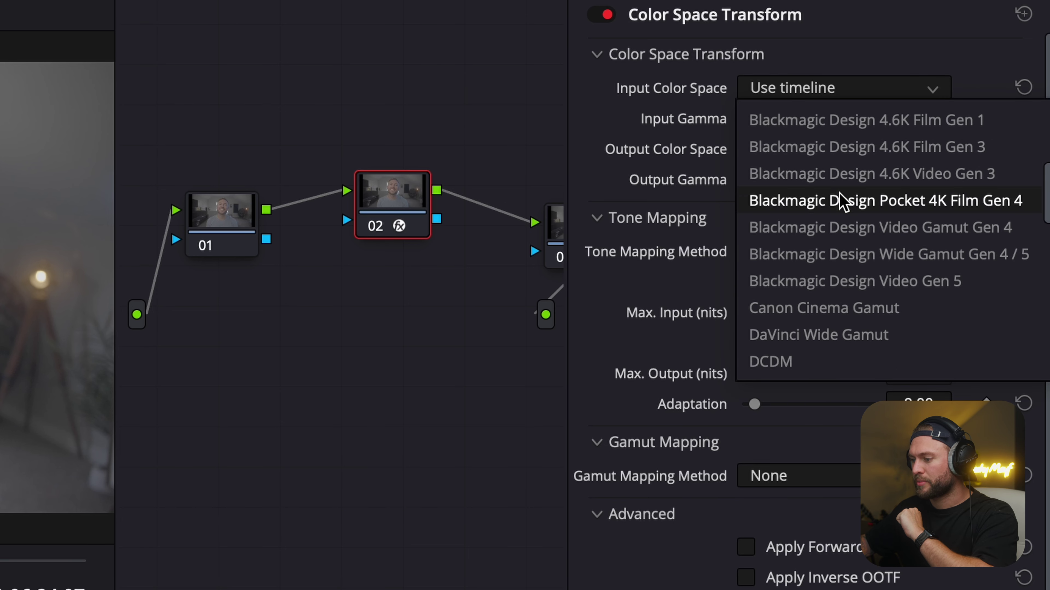
scroll(842, 201, "down", 3)
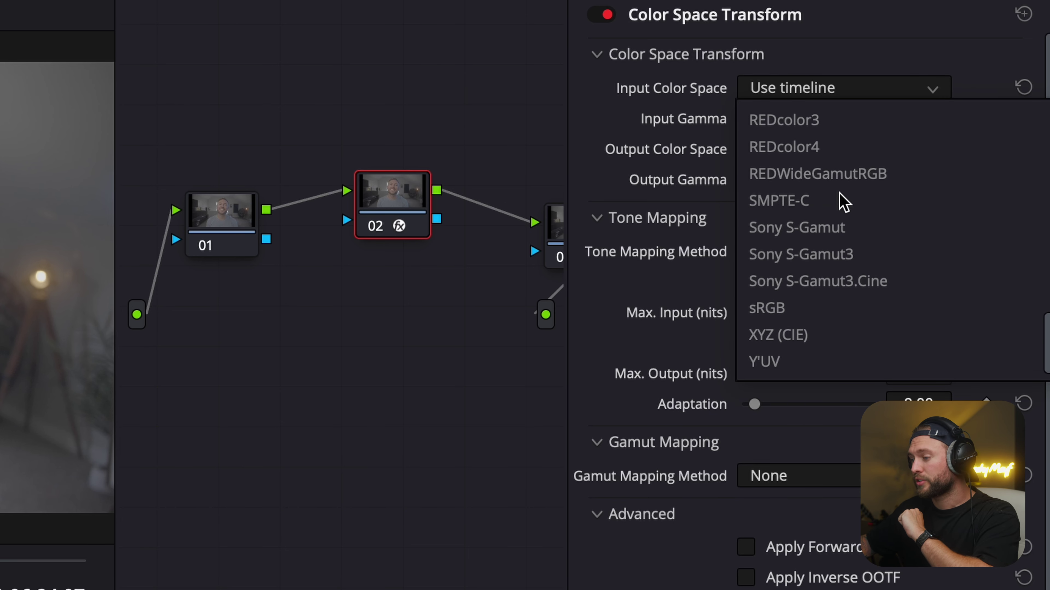
left_click(872, 283)
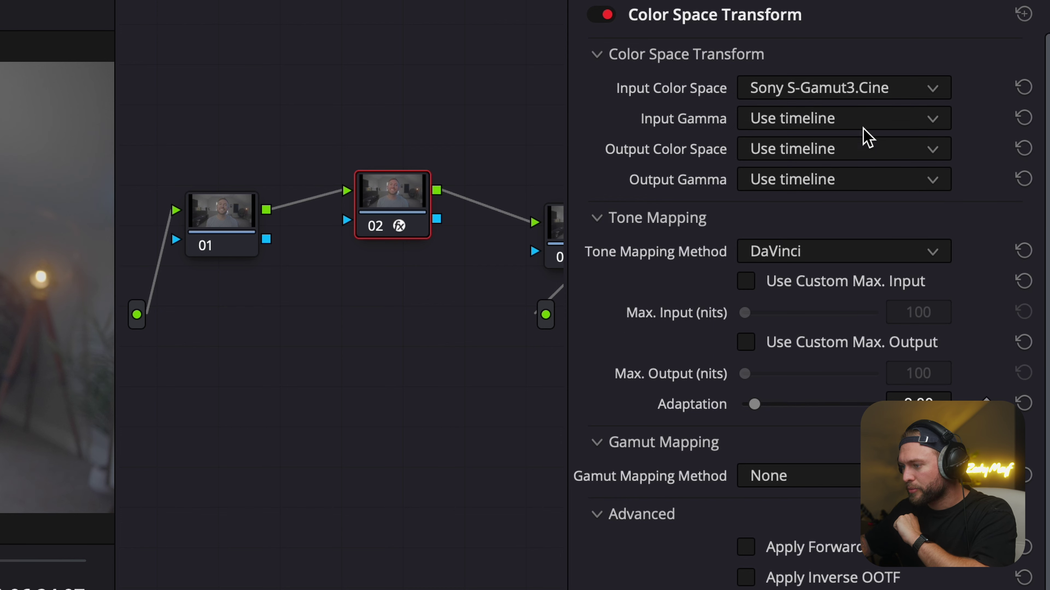
left_click(810, 123)
scroll(844, 192, "down", 12)
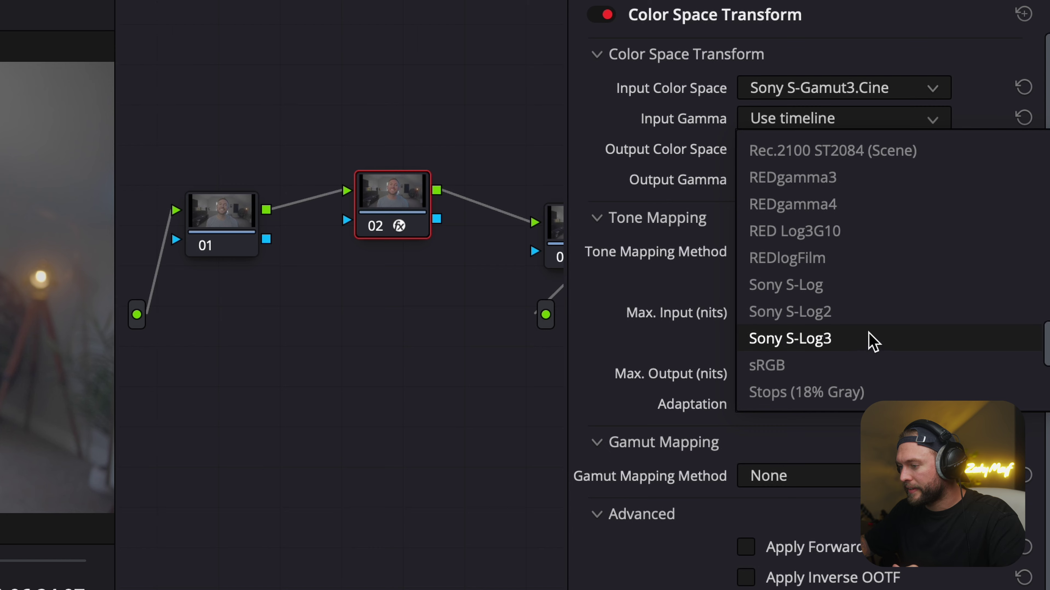
left_click(855, 346)
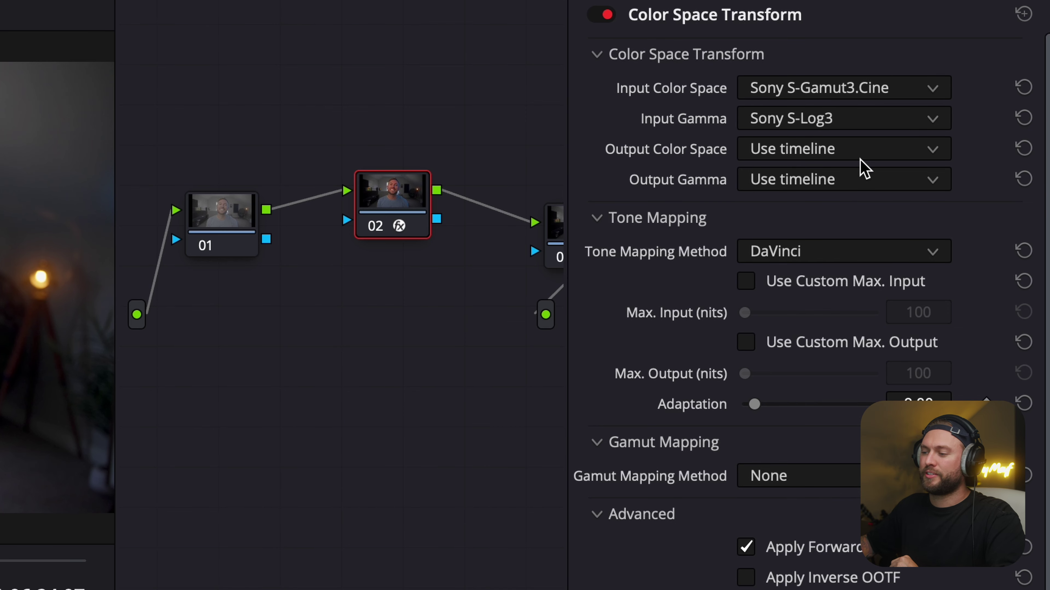
Set the transform's Output Color Space to Rec.709 and its Output Gamma to Rec.709-A
left_click(861, 160)
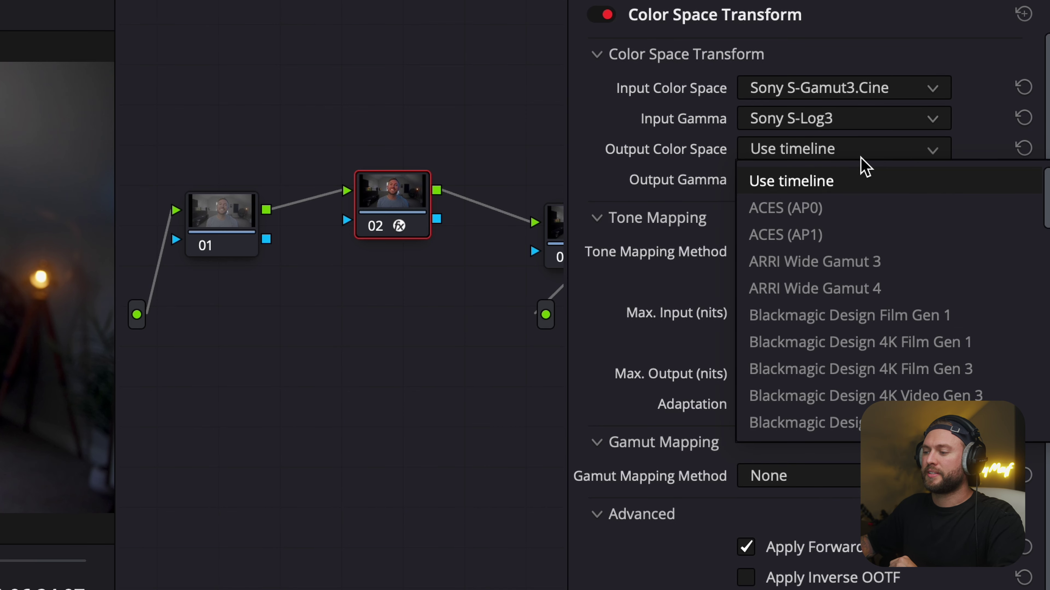
scroll(915, 293, "down", 10)
scroll(917, 294, "up", 6)
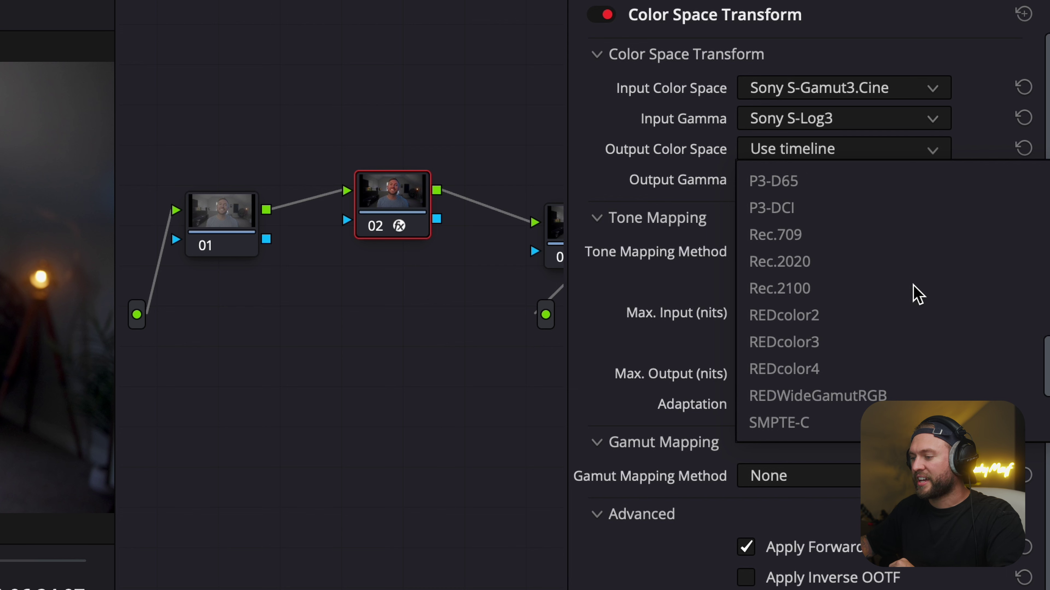
scroll(915, 294, "up", 3)
scroll(915, 293, "down", 3)
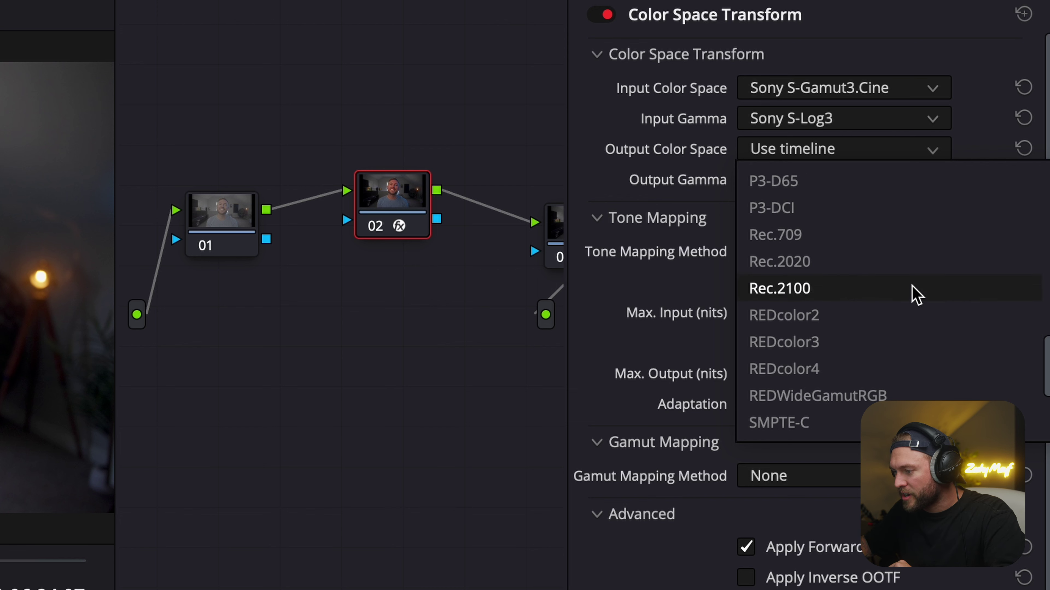
left_click(842, 244)
left_click(839, 182)
scroll(905, 364, "down", 12)
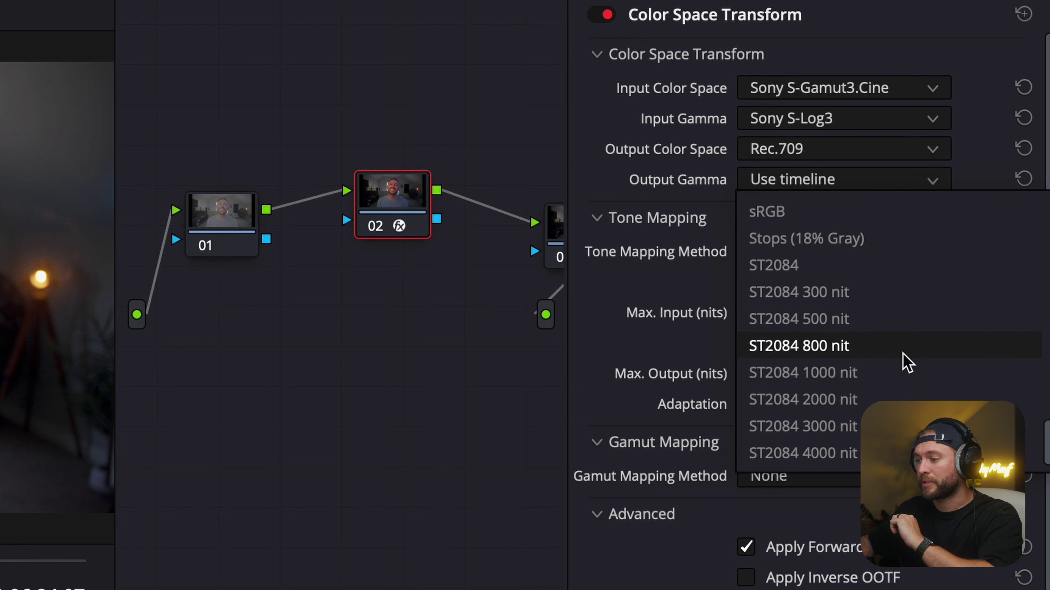
scroll(925, 374, "up", 6)
scroll(929, 383, "up", 12)
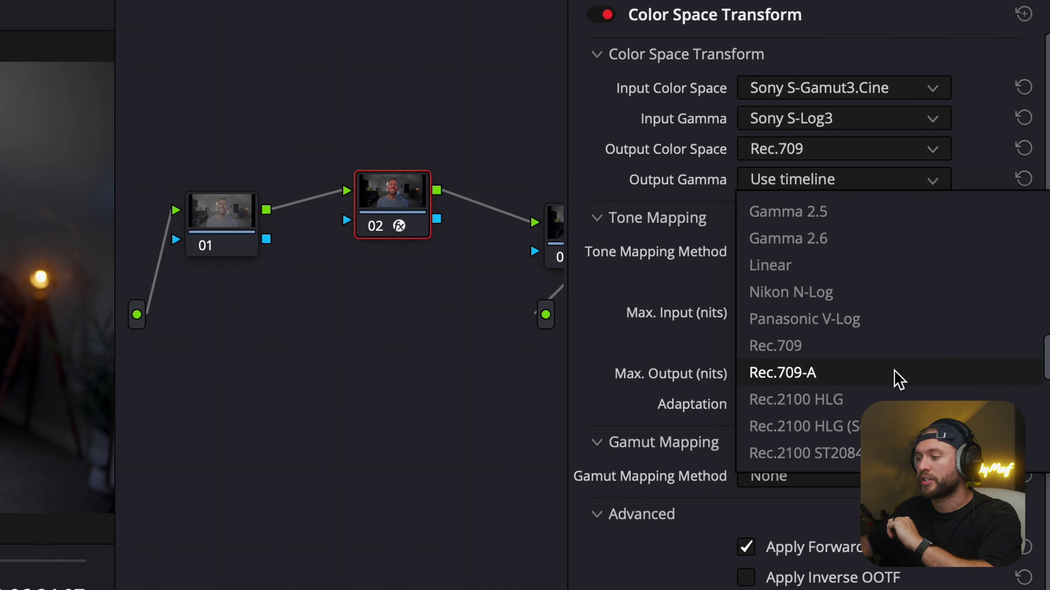
left_click(898, 378)
Open the project's Color Management settings
left_click(959, 582)
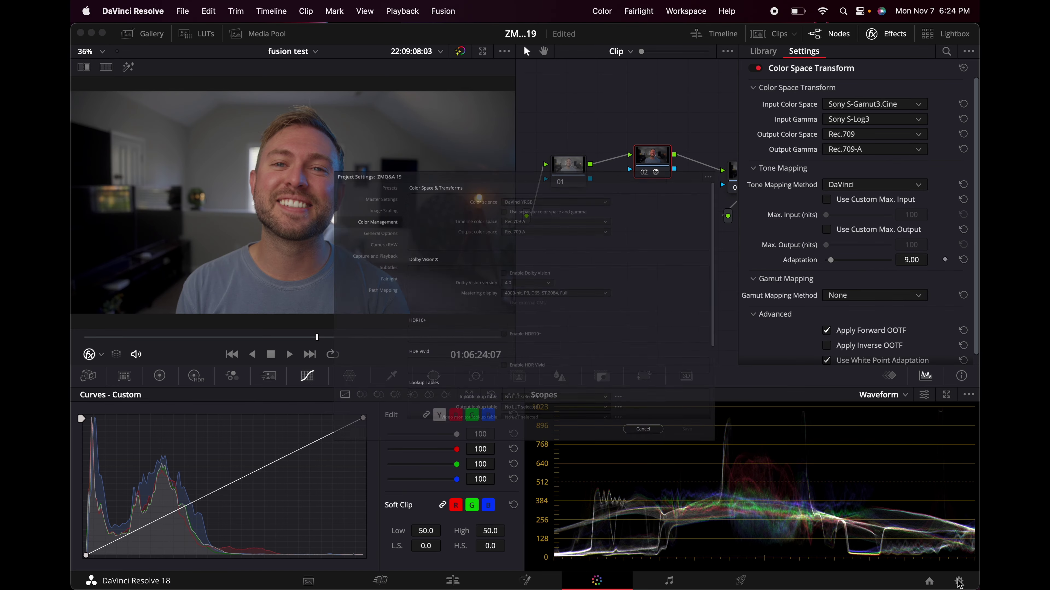